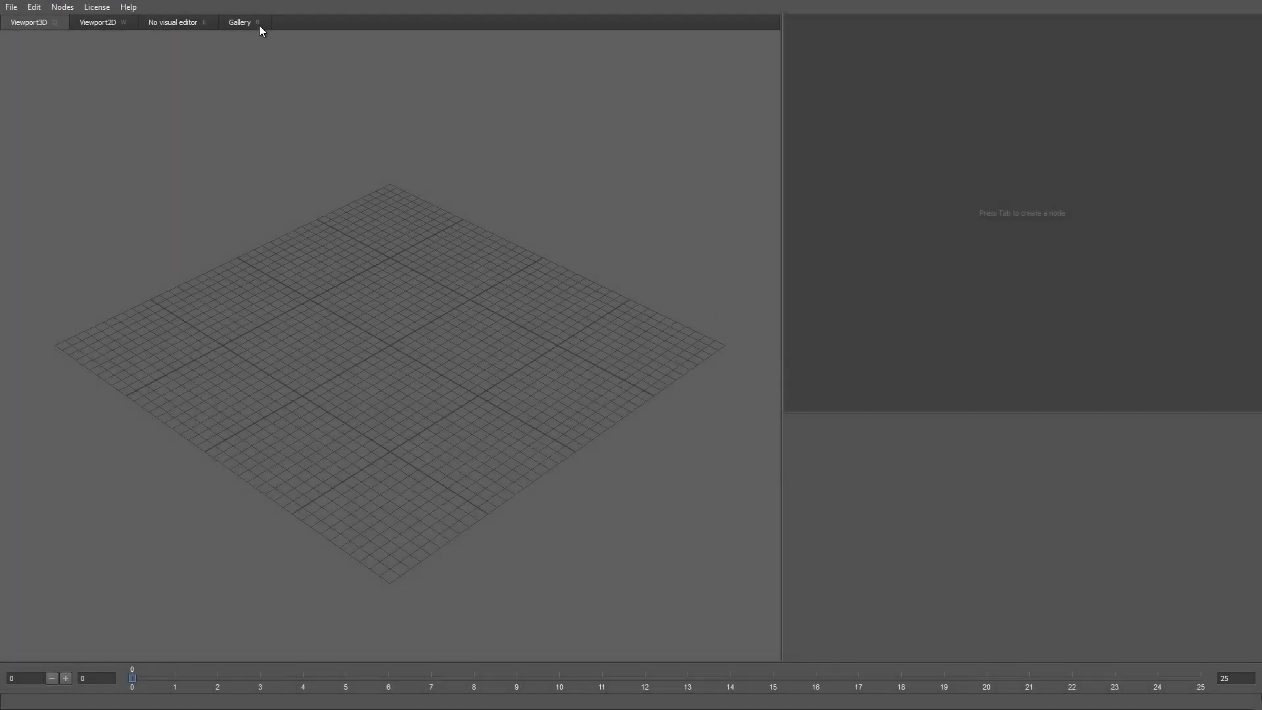
# Load the NeutralBasemesh model from the gallery's FACs Scans section and shift its nodes aside to leave room in the graph.
pyautogui.click(255, 22)
pyautogui.moveTo(774, 125); pyautogui.dragTo(779, 580)
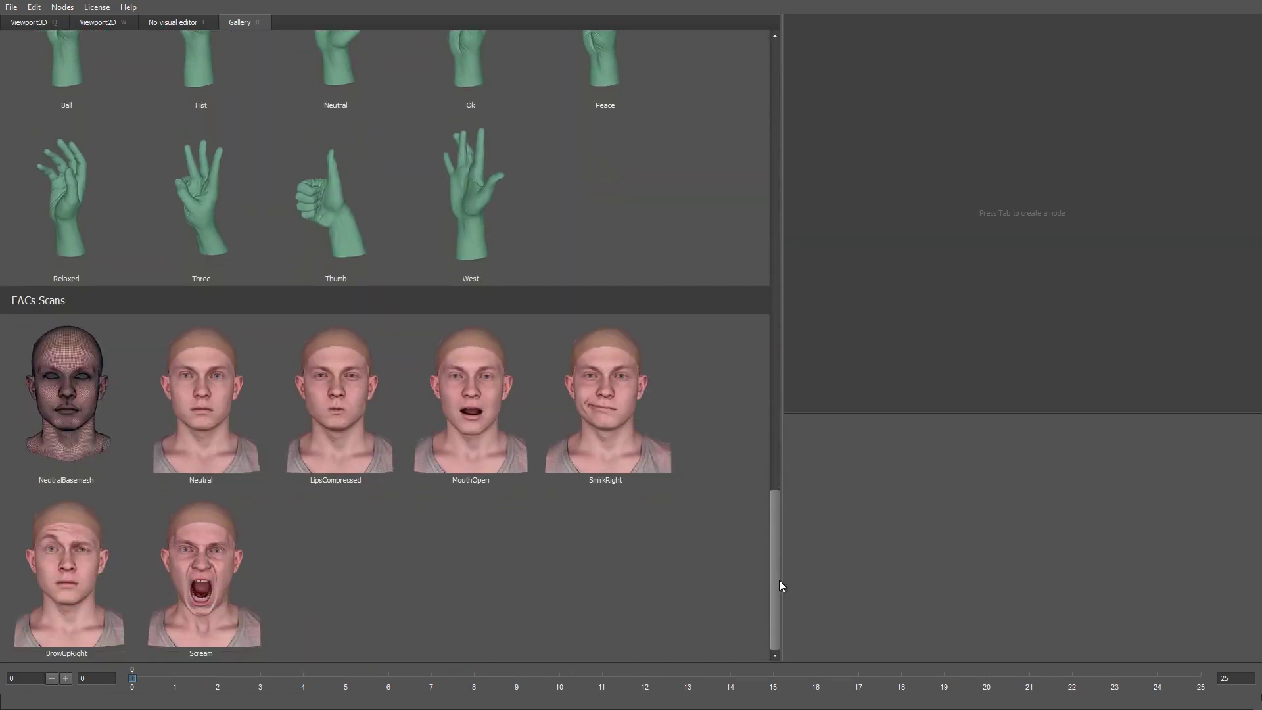
pyautogui.doubleClick(68, 445)
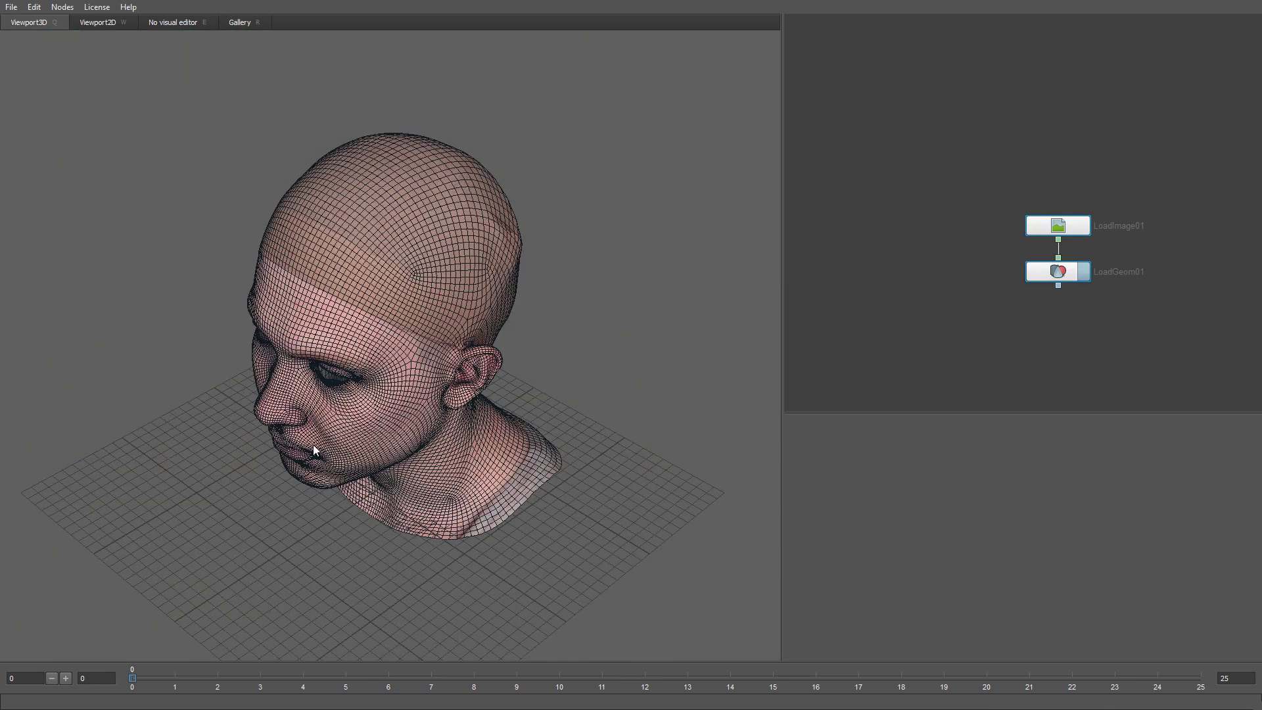
pyautogui.moveTo(385, 435); pyautogui.dragTo(520, 427)
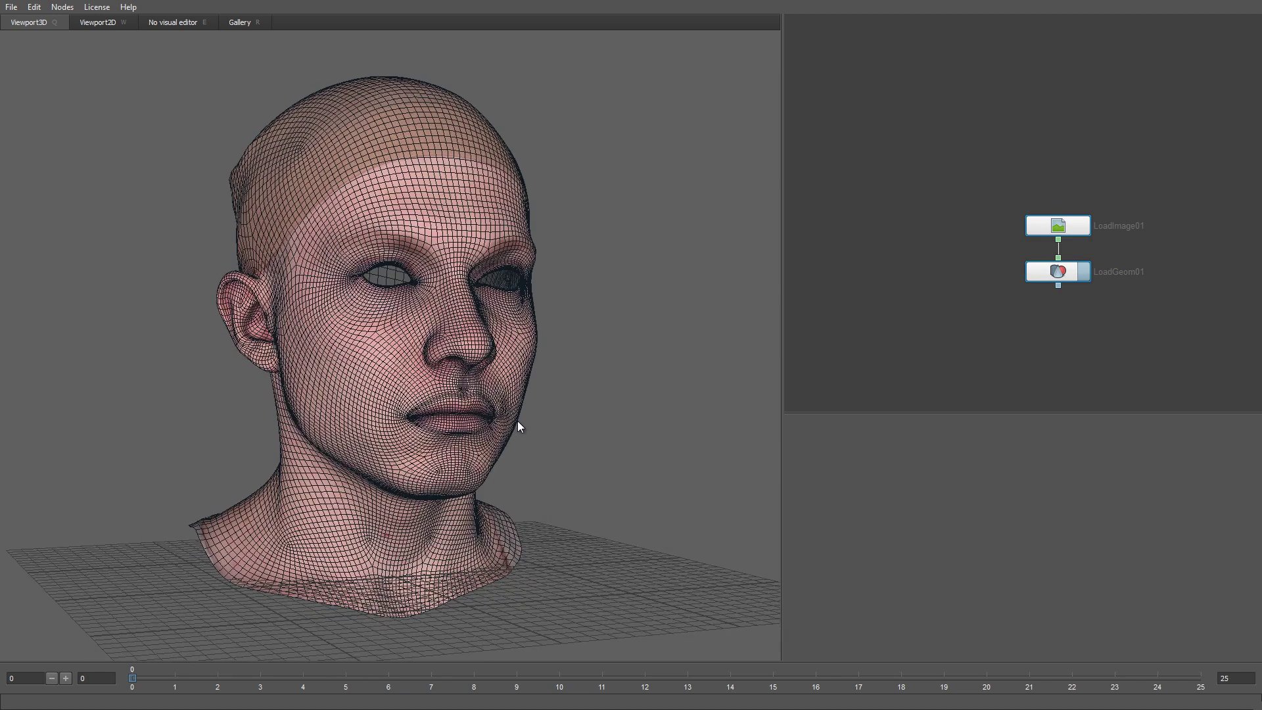
pyautogui.moveTo(1045, 275); pyautogui.dragTo(900, 275)
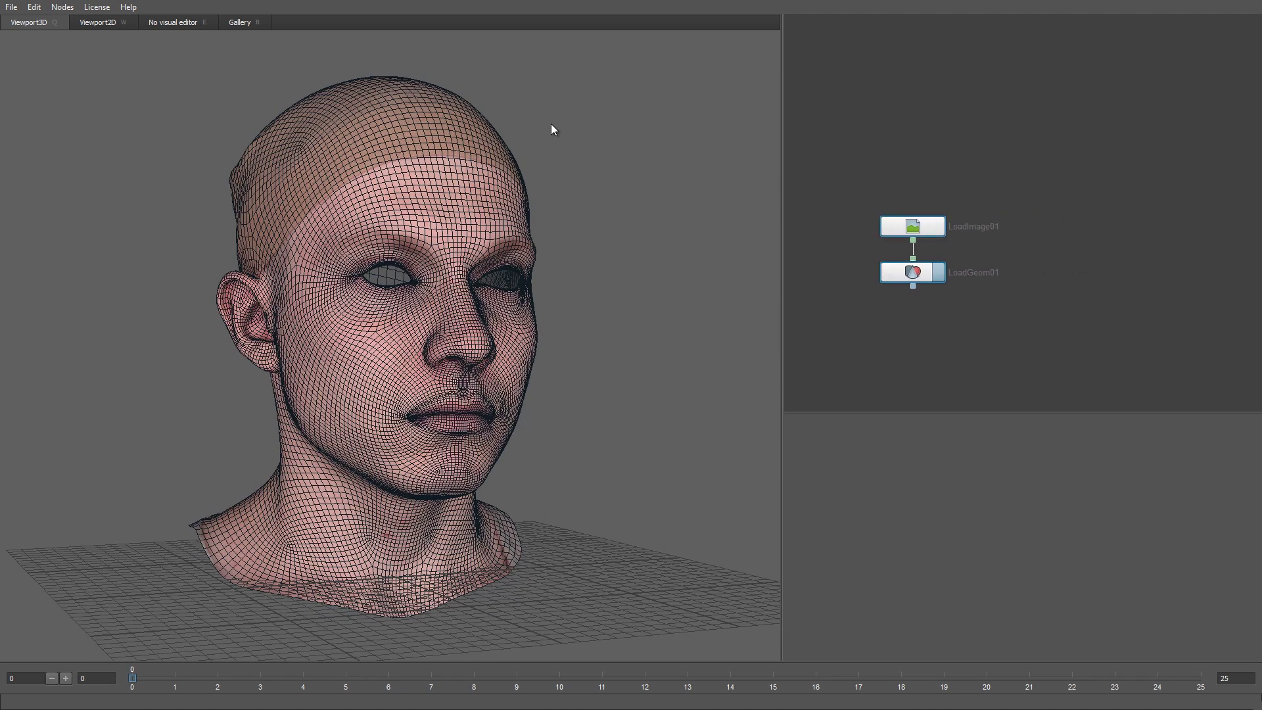
# Load the LipsCompressed scan from the gallery and space its nodes out beside the base mesh nodes.
pyautogui.click(238, 26)
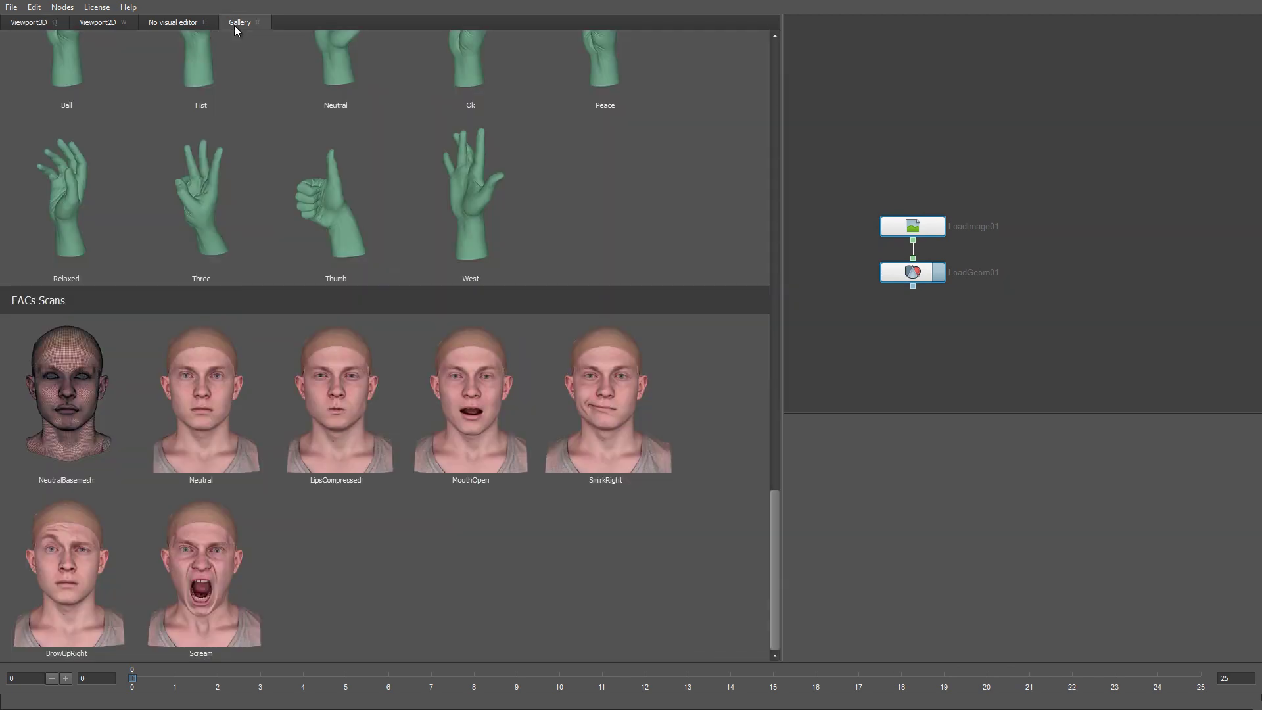
pyautogui.doubleClick(344, 459)
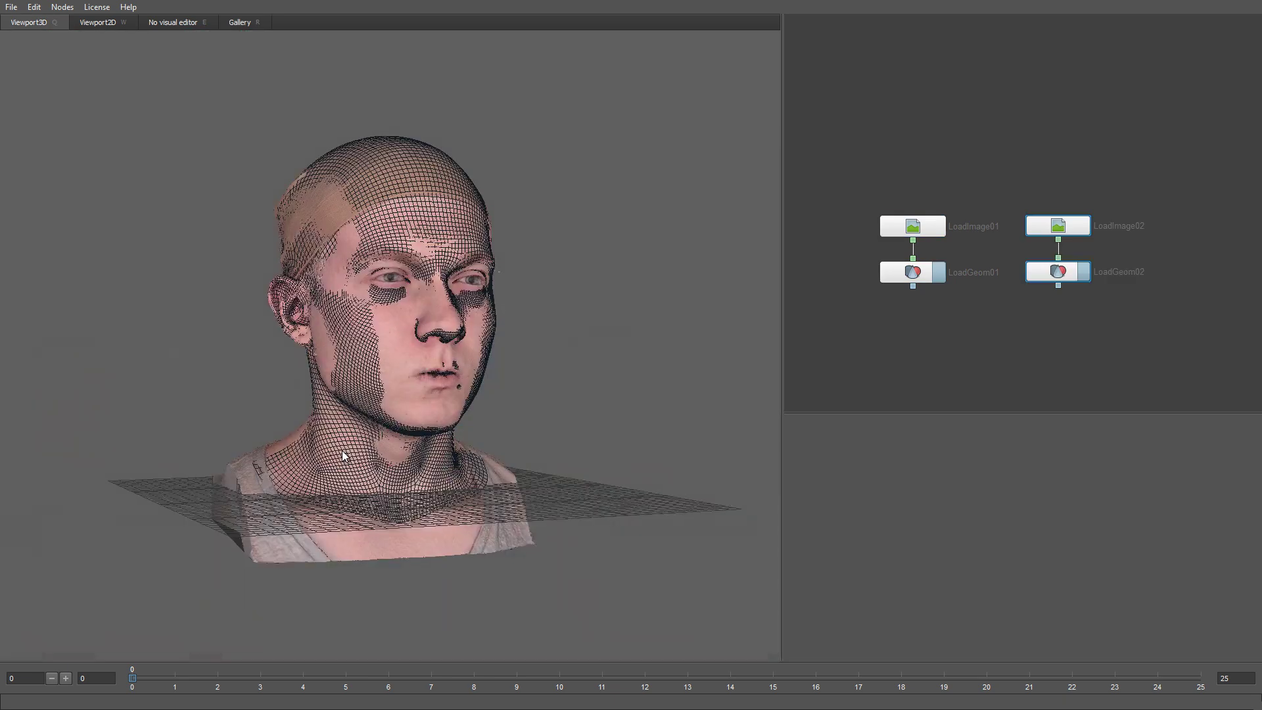
pyautogui.moveTo(1040, 275); pyautogui.dragTo(1062, 276)
# Move the neutral base mesh about -25.7 units along X so it stands beside the scan.
pyautogui.click(920, 275)
pyautogui.keyDown('alt'); pyautogui.moveTo(578, 427); pyautogui.dragTo(532, 450); pyautogui.keyUp('alt')
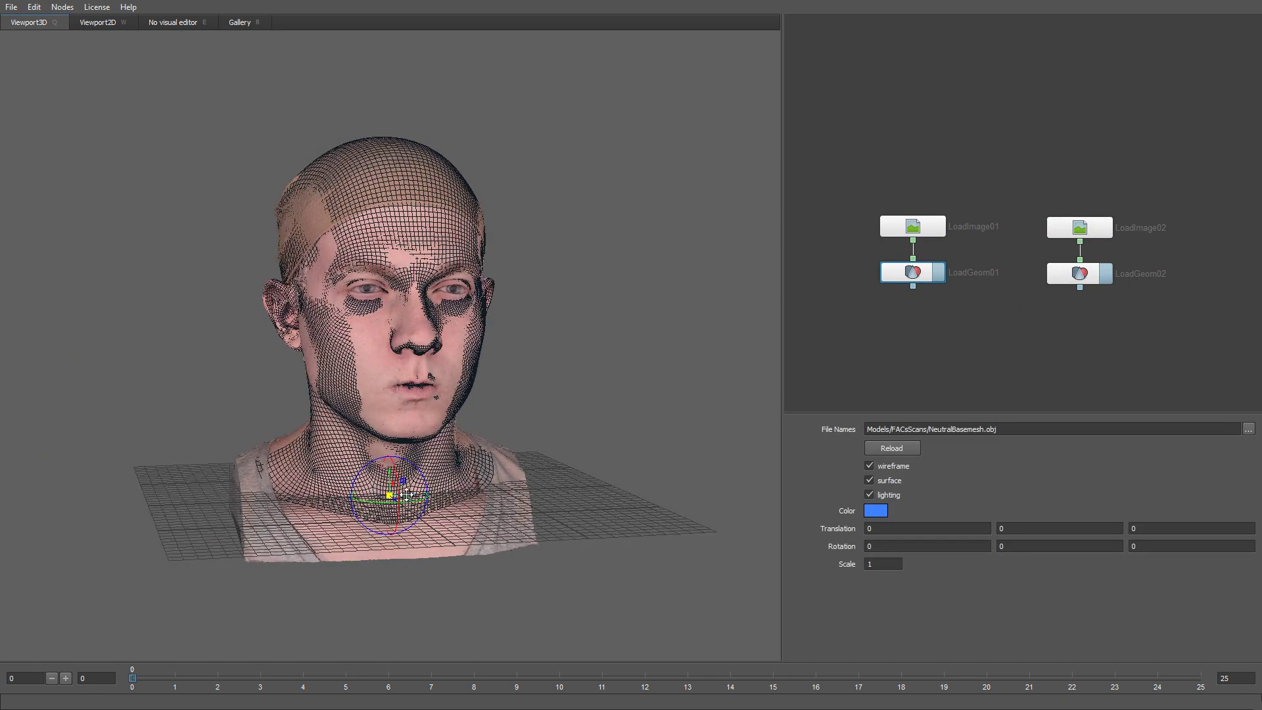
pyautogui.moveTo(406, 494); pyautogui.dragTo(97, 495)
pyautogui.keyDown('alt'); pyautogui.moveTo(282, 478); pyautogui.dragTo(441, 457, button='middle'); pyautogui.keyUp('alt')
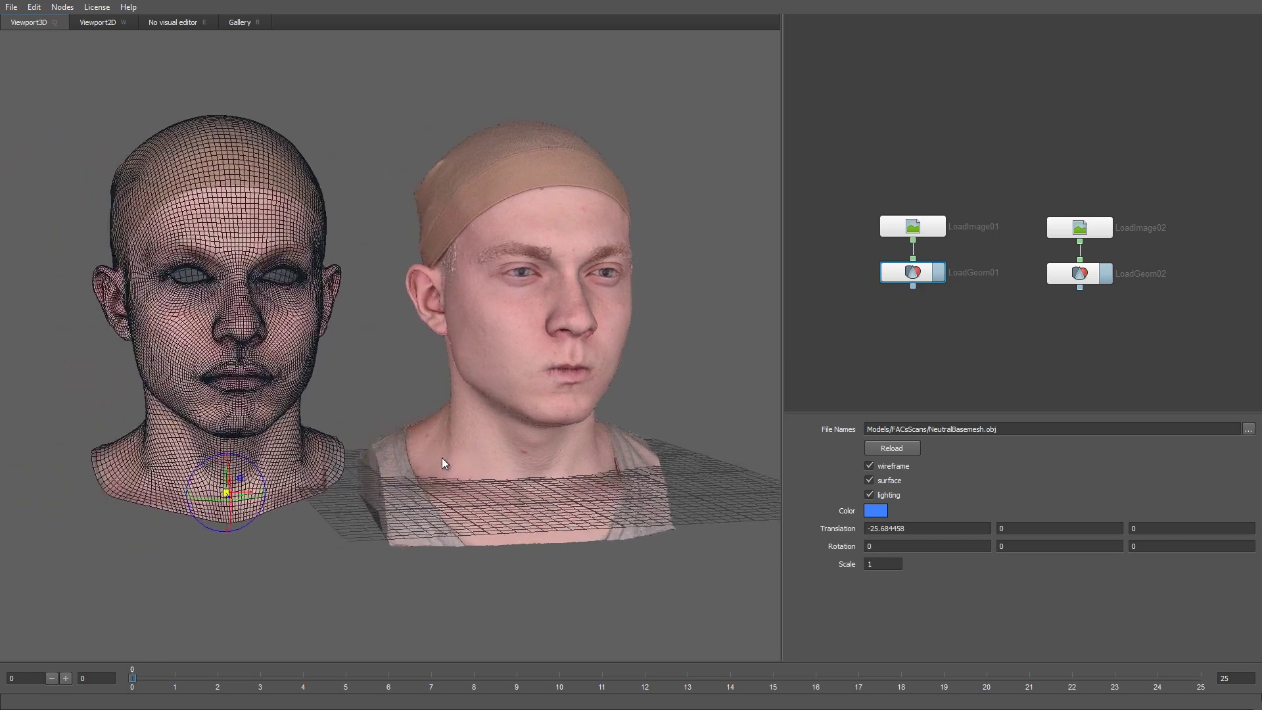
pyautogui.keyDown('alt'); pyautogui.moveTo(453, 466); pyautogui.dragTo(490, 463); pyautogui.keyUp('alt')
pyautogui.keyDown('alt'); pyautogui.moveTo(490, 463); pyautogui.dragTo(491, 507, button='right'); pyautogui.keyUp('alt')
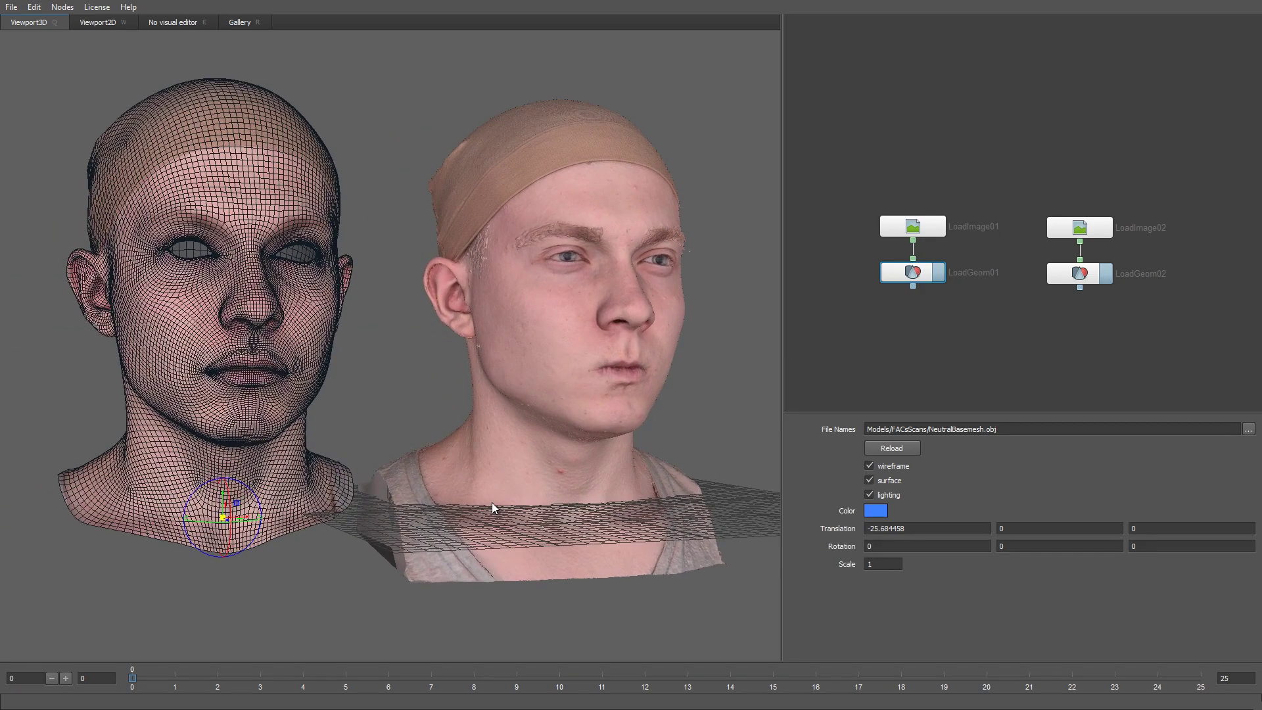
# Turn off wireframe and lighting for the neutral base mesh, and turn off lighting for the LipsCompressed scan.
pyautogui.click(868, 465)
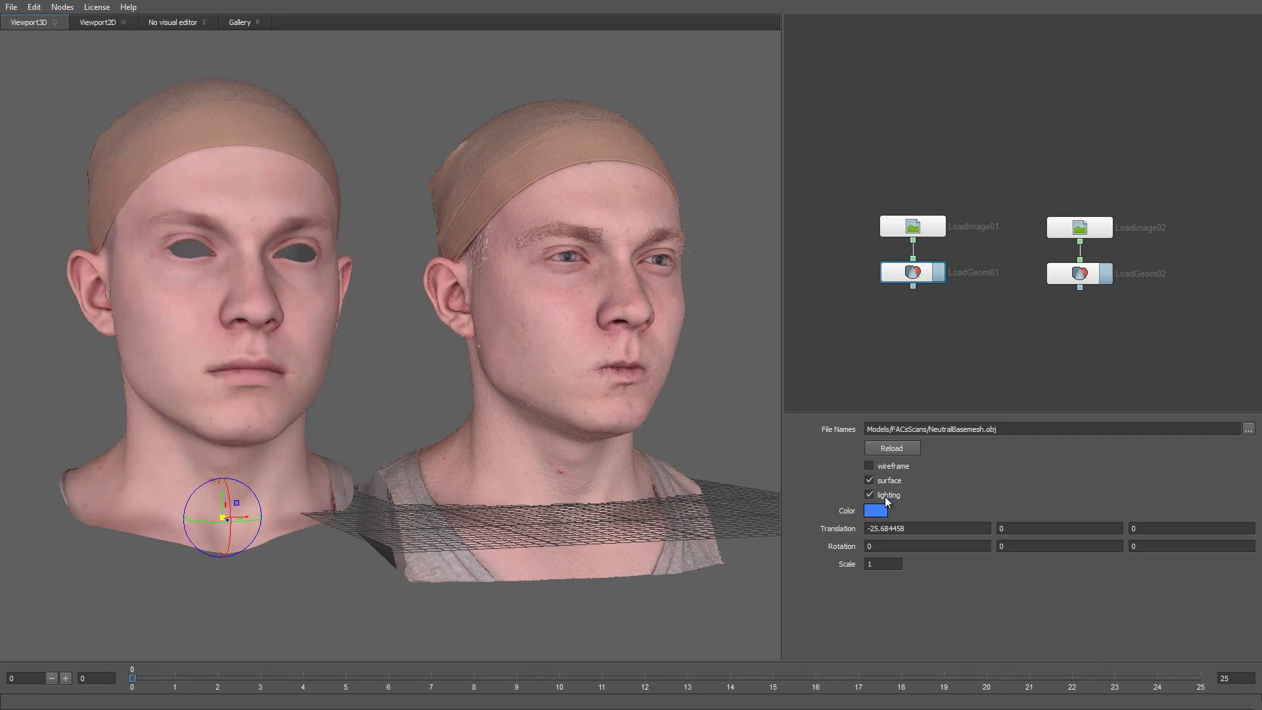
pyautogui.click(884, 496)
pyautogui.click(617, 424)
pyautogui.click(870, 494)
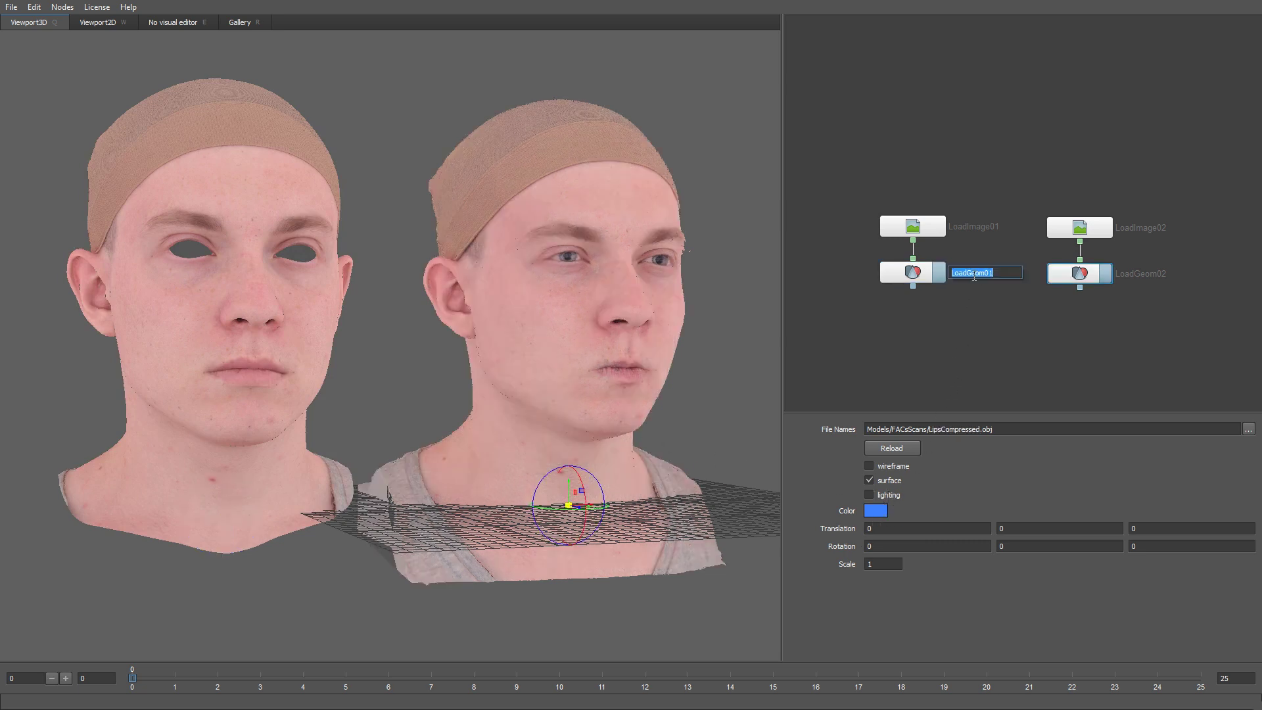
# Rename the base mesh's geometry node NeutralMesh and the scan's geometry node TargetScan.
pyautogui.write('NeutralMesh')
pyautogui.press('Return')
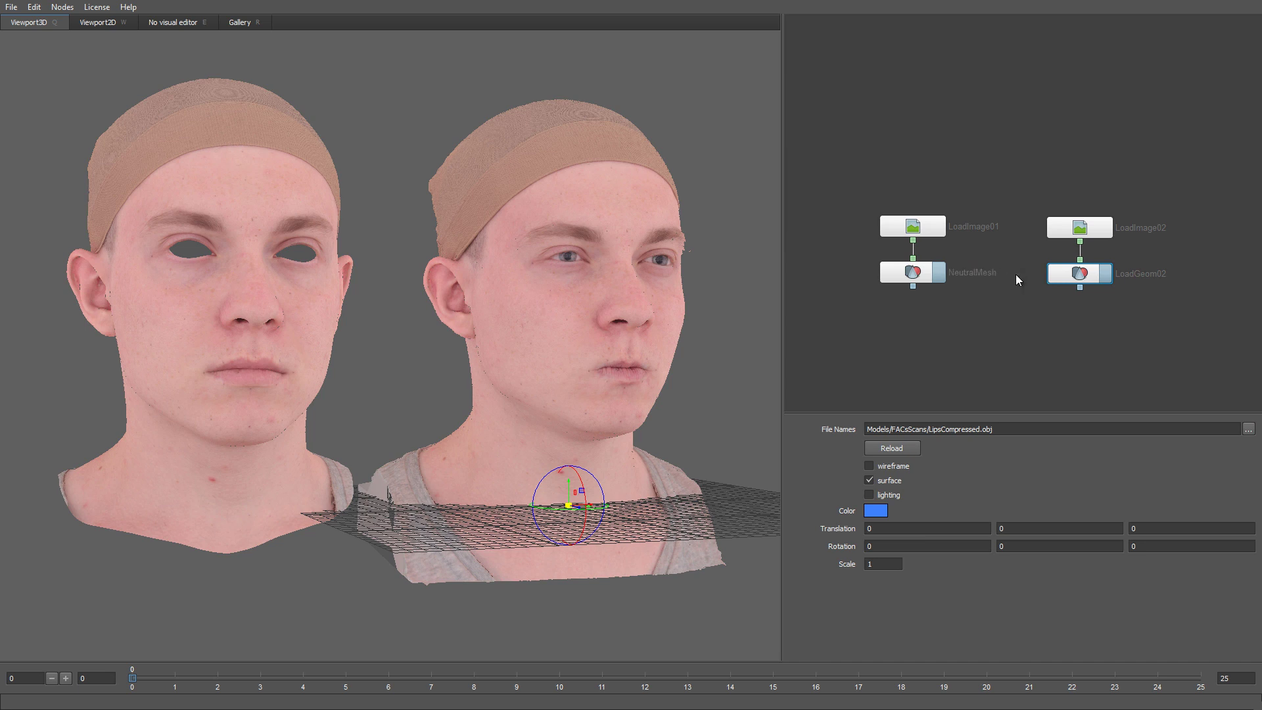
pyautogui.doubleClick(1144, 274)
pyautogui.write('TargetSc')
pyautogui.press('Escape')
pyautogui.scroll(4, 437, 341)
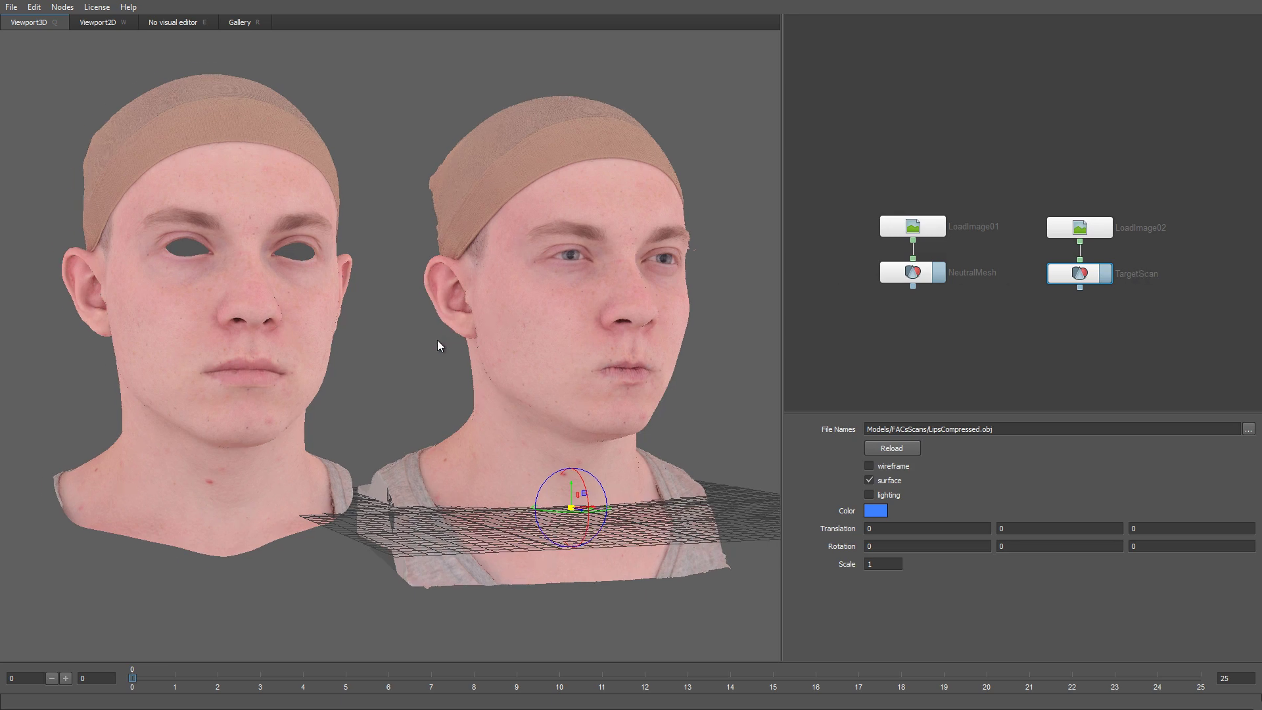
pyautogui.scroll(2, 437, 399)
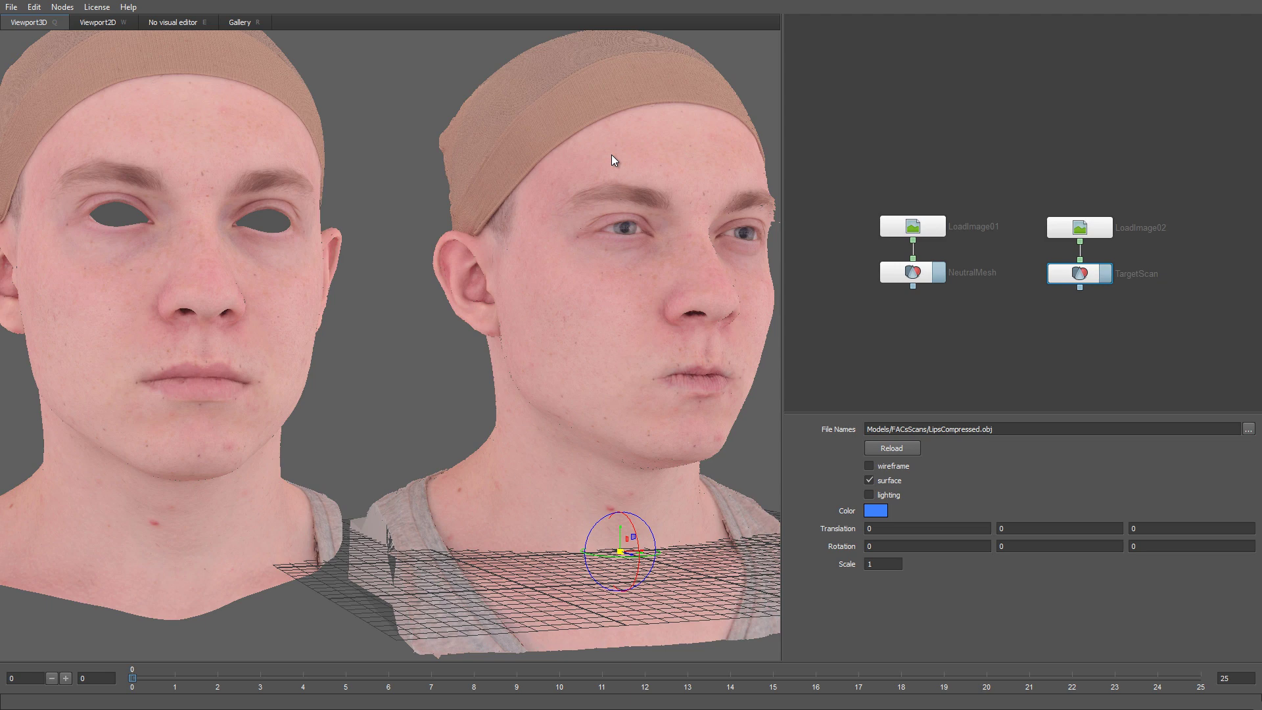
# Add an OpticalFlowWrapping node and connect NeutralMesh to its first input and TargetScan to its second.
pyautogui.rightClick(1010, 337)
pyautogui.moveTo(1043, 411)
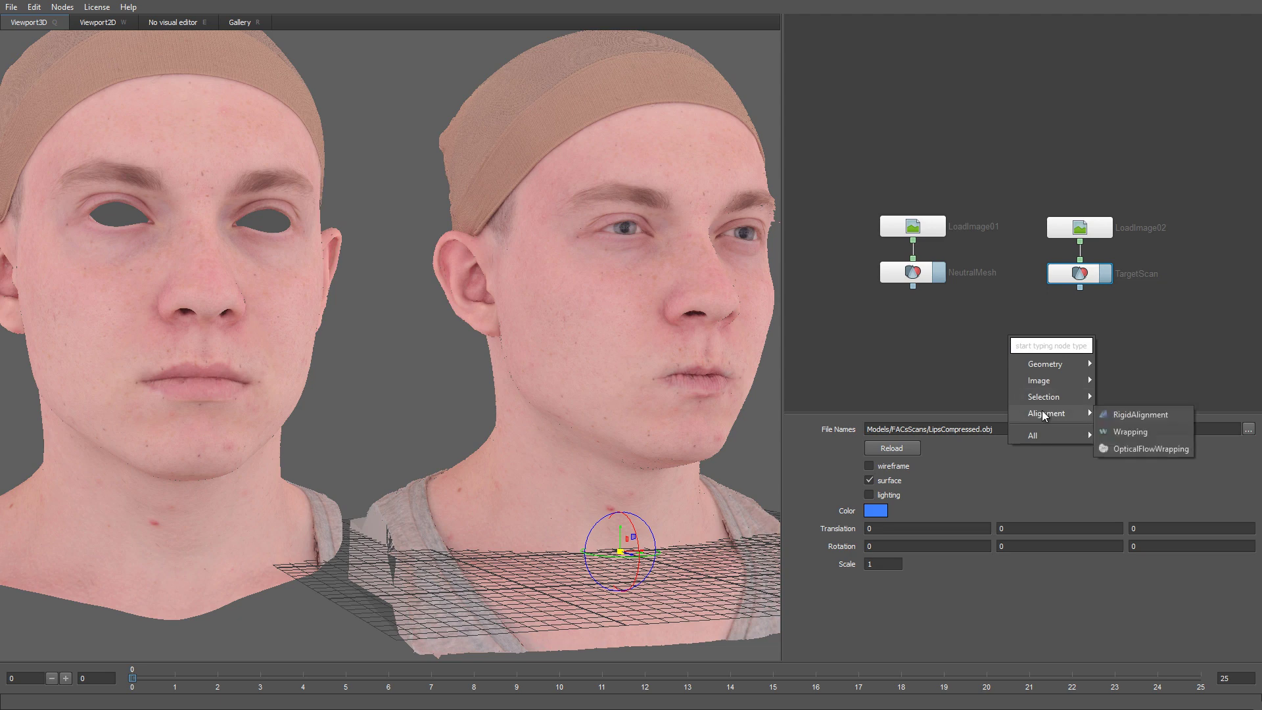
pyautogui.click(1142, 449)
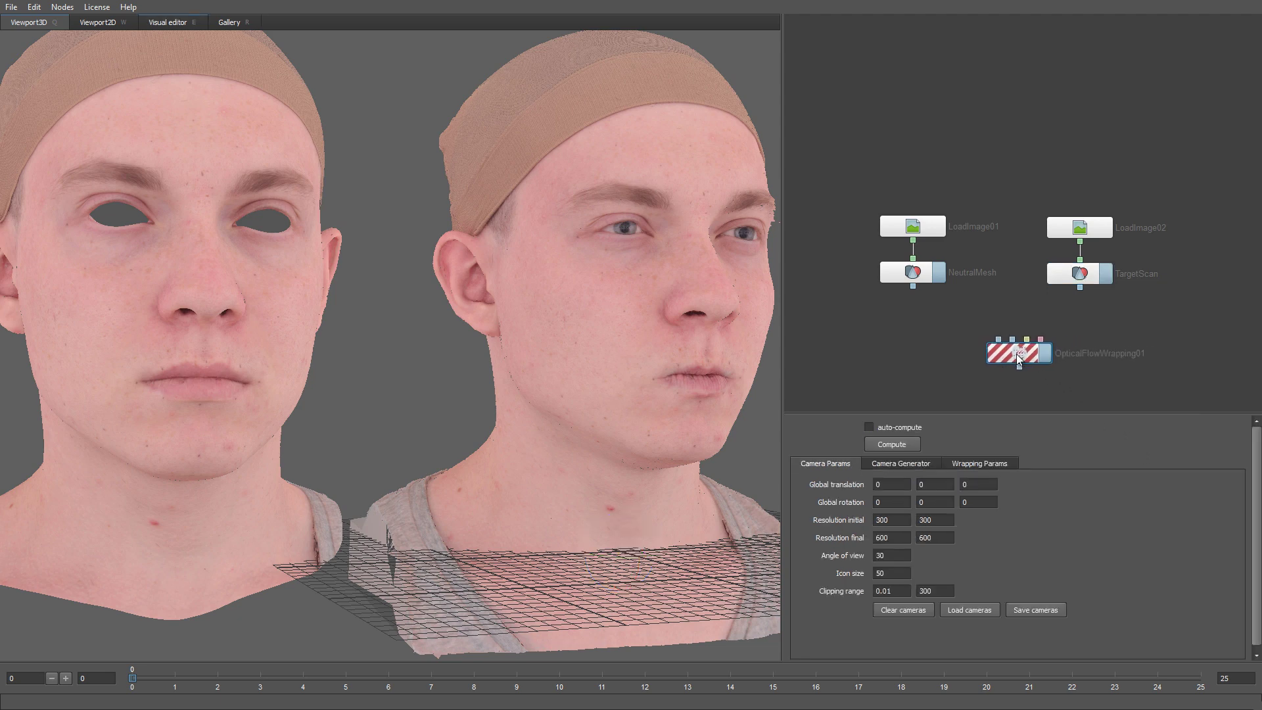
pyautogui.moveTo(1016, 354); pyautogui.dragTo(1009, 357)
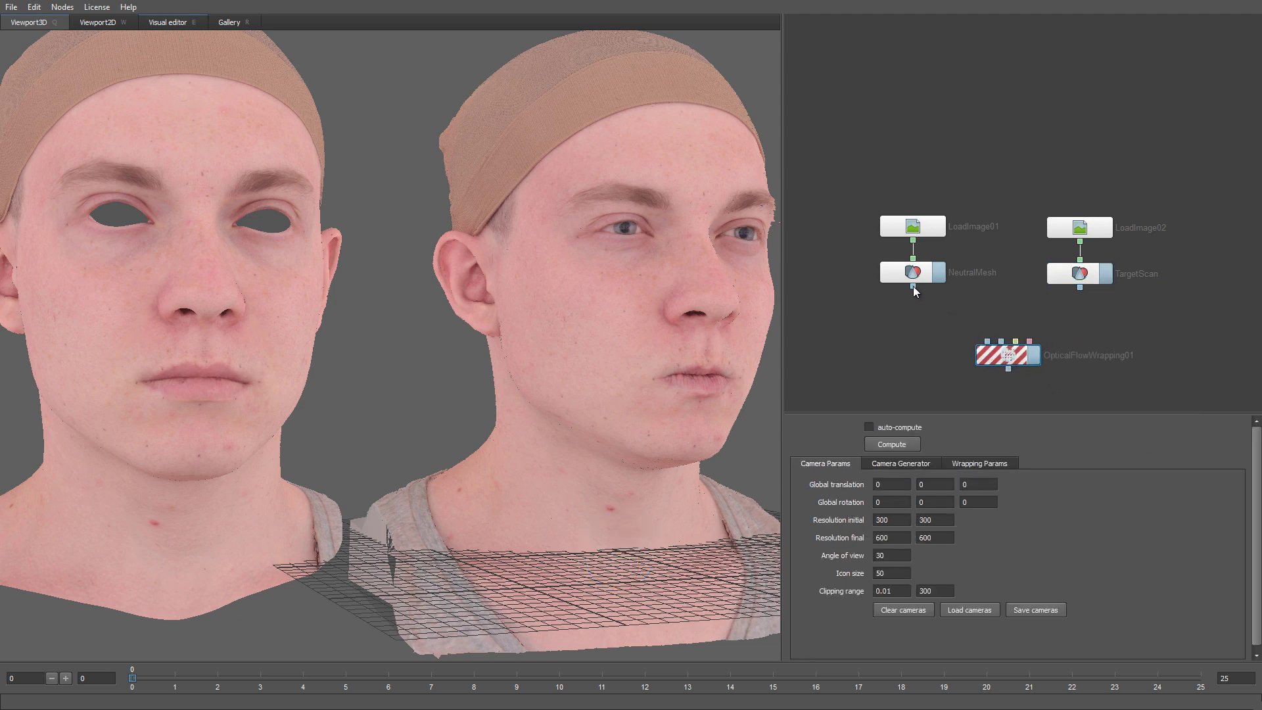
pyautogui.moveTo(913, 286); pyautogui.dragTo(988, 339)
pyautogui.moveTo(1080, 287); pyautogui.dragTo(1001, 341)
pyautogui.scroll(-3, 570, 411)
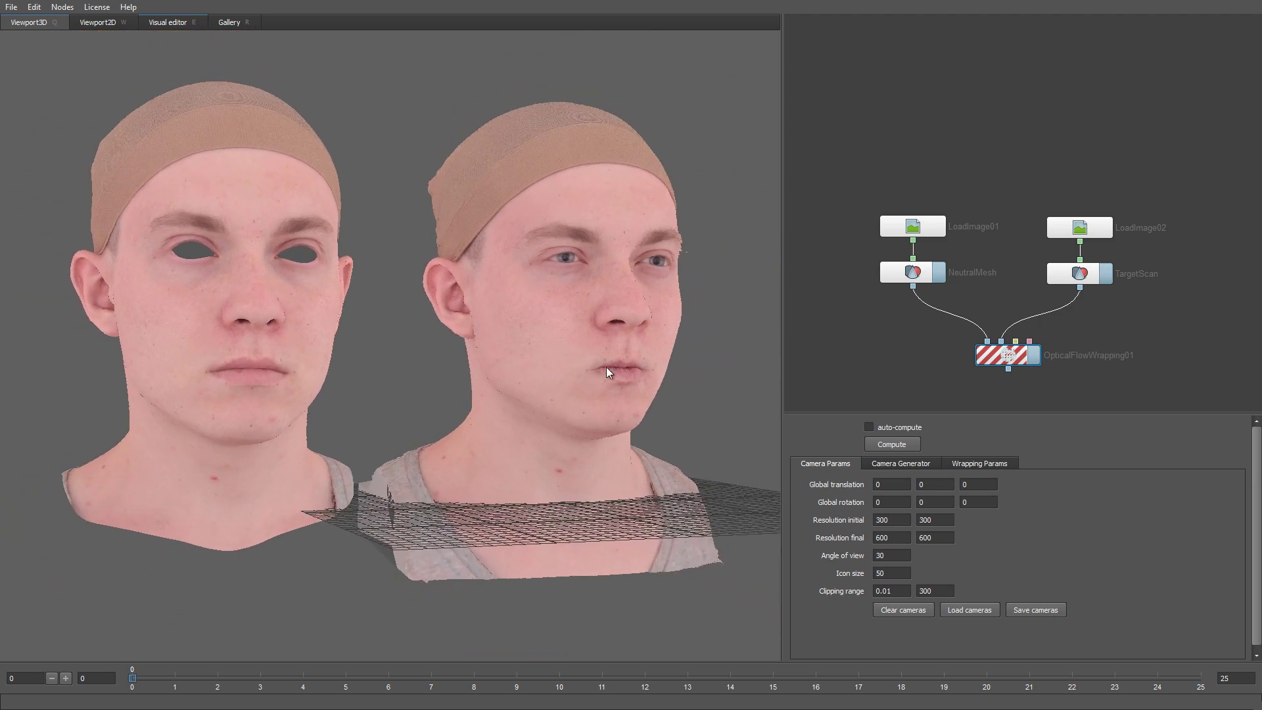
# Turn on the wireframe for NeutralMesh and set its X translation to 0 so it overlaps the scan.
pyautogui.click(895, 279)
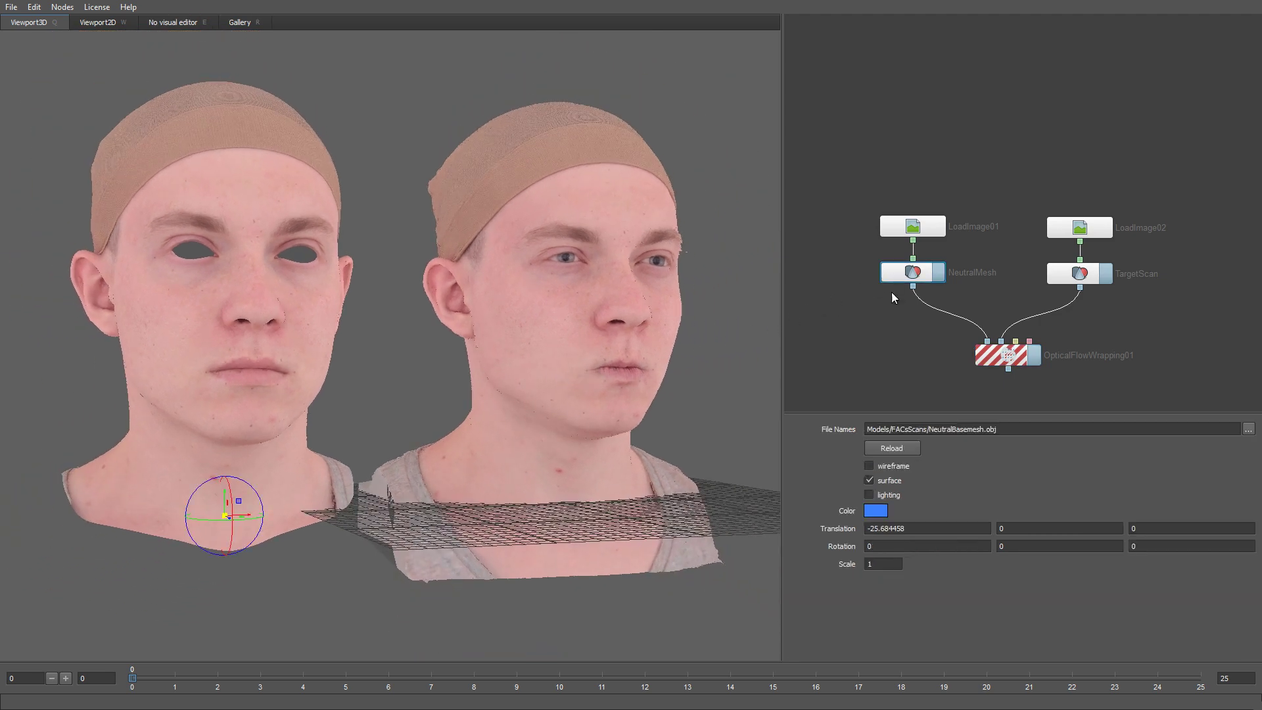
pyautogui.click(882, 465)
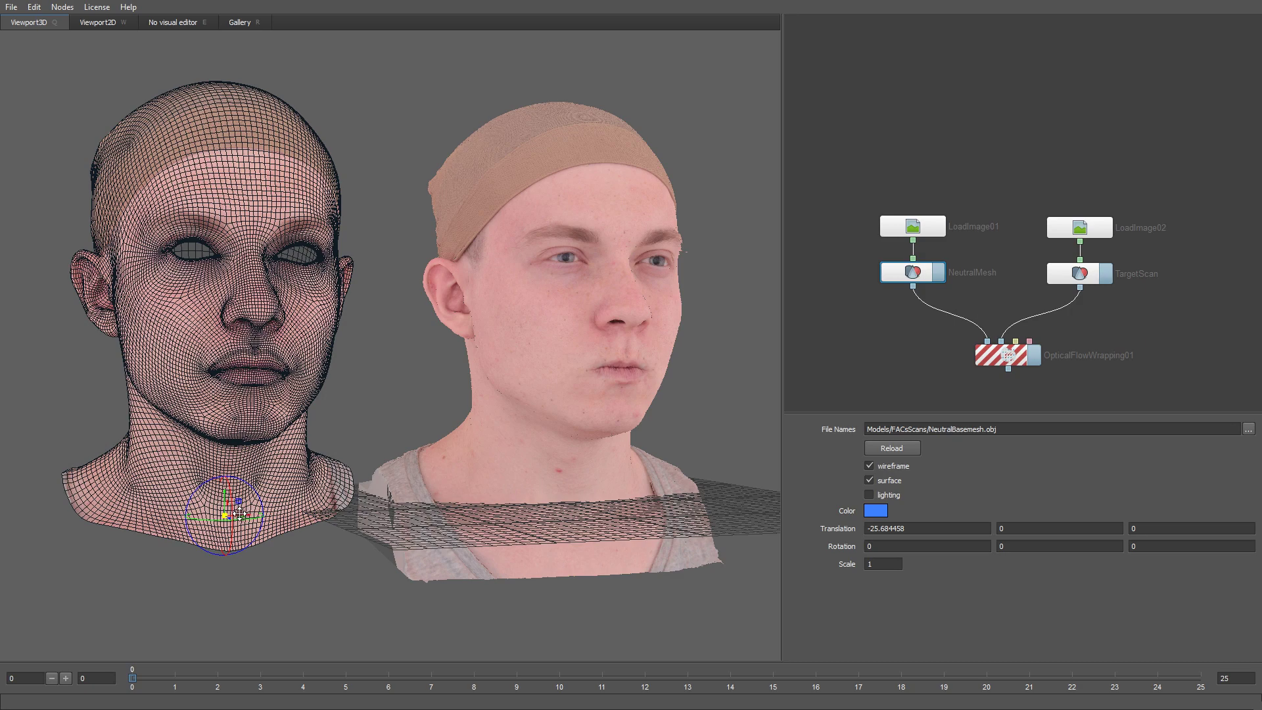
pyautogui.moveTo(240, 513); pyautogui.dragTo(567, 504)
pyautogui.click(891, 529)
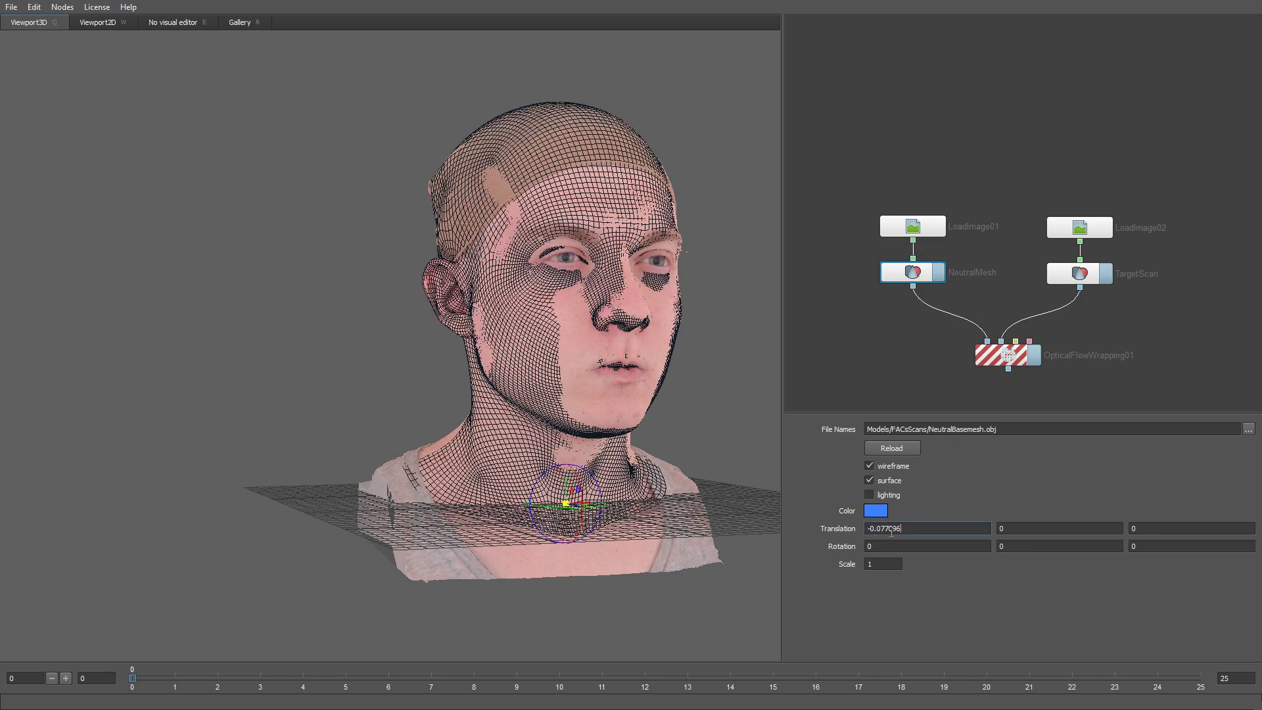
pyautogui.moveTo(902, 529); pyautogui.dragTo(824, 531)
pyautogui.write('0')
pyautogui.press('Return')
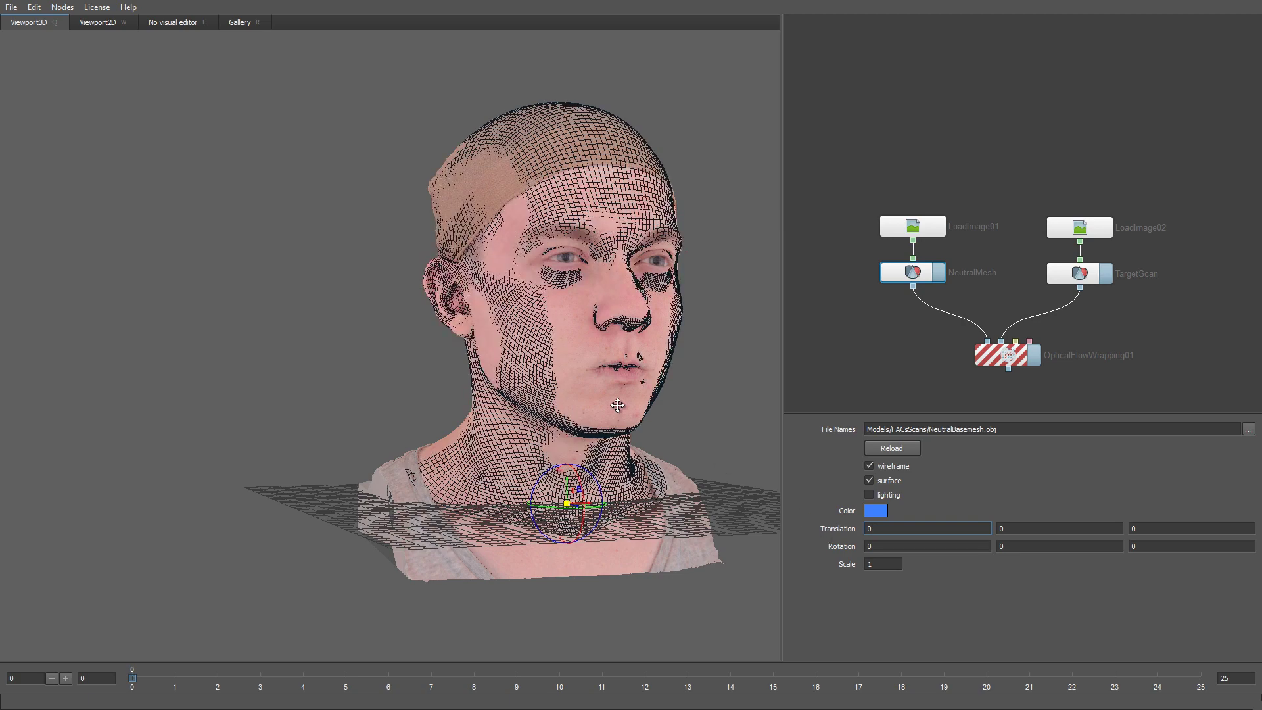
pyautogui.keyDown('alt'); pyautogui.moveTo(617, 406); pyautogui.dragTo(490, 407, button='middle'); pyautogui.keyUp('alt')
pyautogui.keyDown('alt'); pyautogui.moveTo(490, 407); pyautogui.dragTo(491, 406); pyautogui.keyUp('alt')
pyautogui.keyDown('alt'); pyautogui.moveTo(491, 406); pyautogui.dragTo(510, 473, button='right'); pyautogui.keyUp('alt')
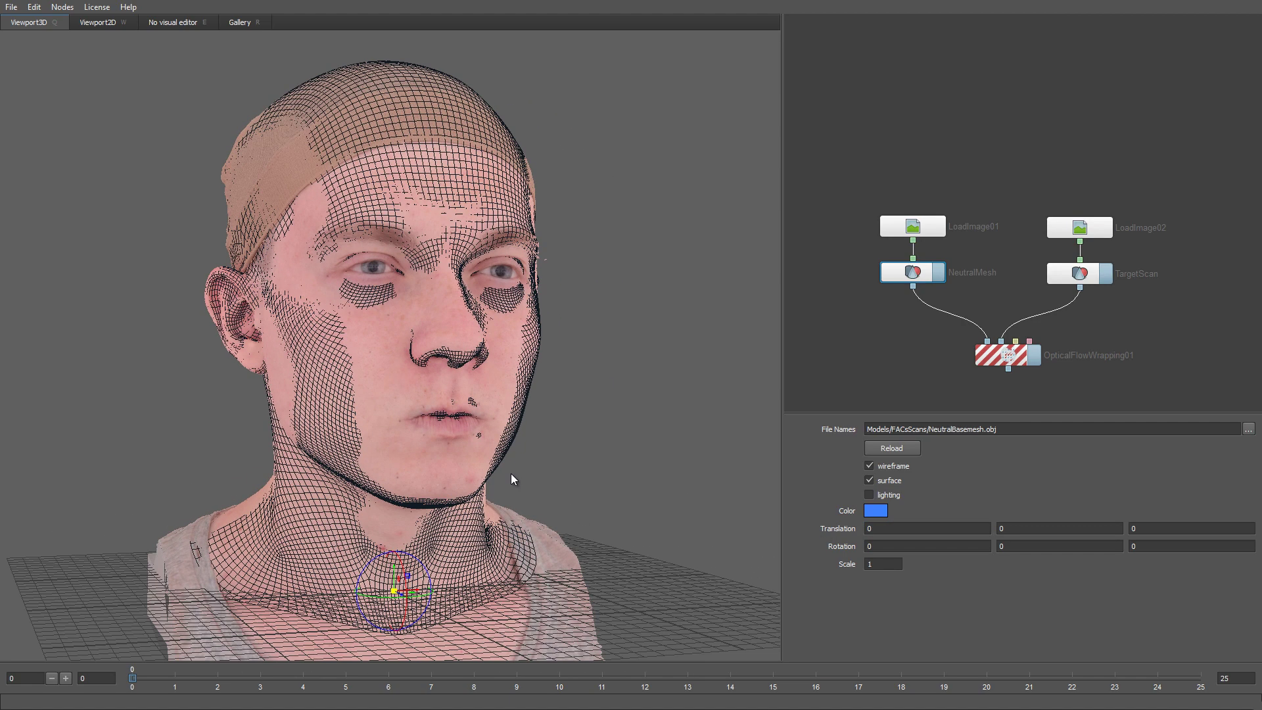
# In the OpticalFlowWrapping node's visual editor, raise the whole camera rig to a Y translation of about 15.48, centred on the head.
pyautogui.click(996, 359)
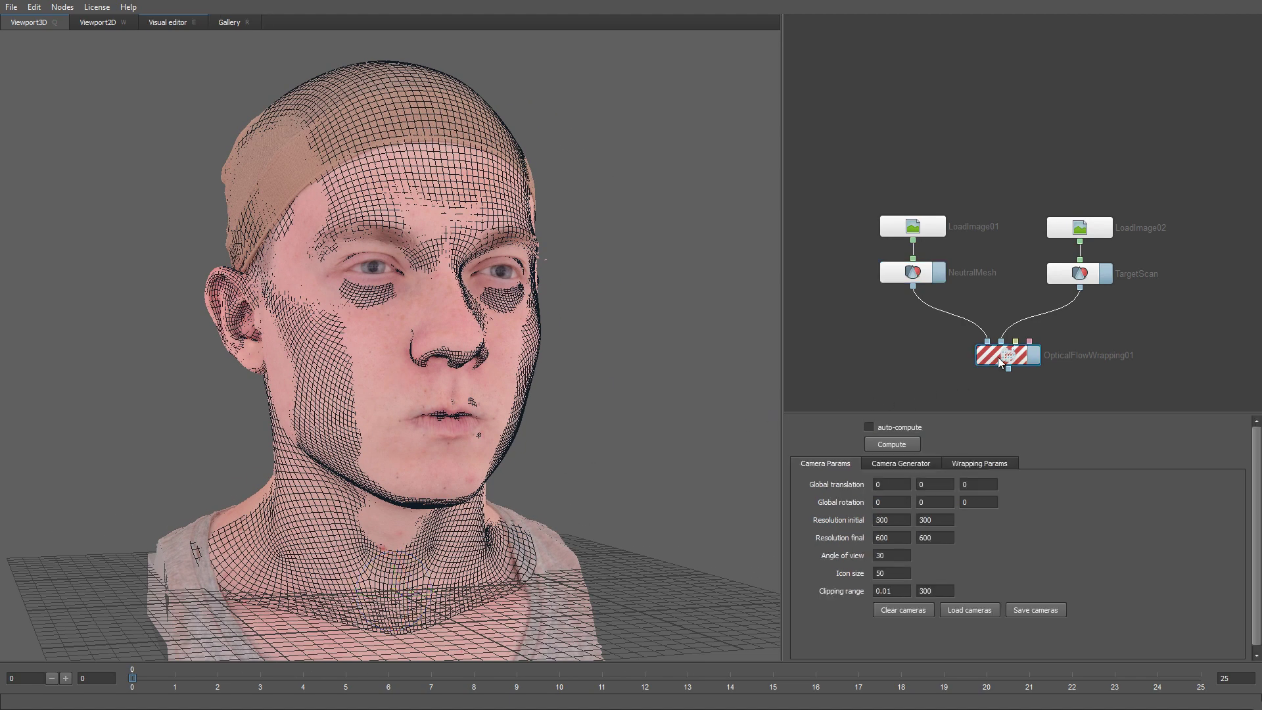
pyautogui.click(165, 25)
pyautogui.keyDown('alt'); pyautogui.moveTo(550, 494); pyautogui.dragTo(408, 209, button='right'); pyautogui.keyUp('alt')
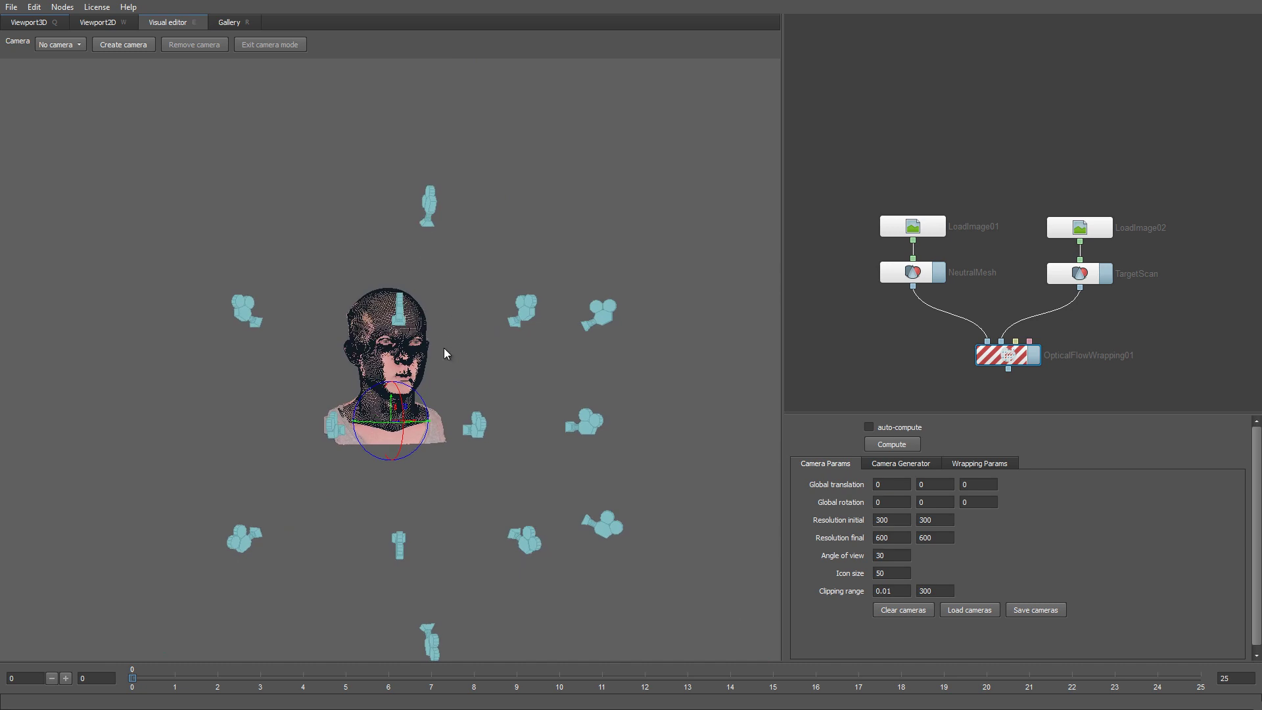
pyautogui.keyDown('alt'); pyautogui.moveTo(429, 350); pyautogui.dragTo(556, 357); pyautogui.keyUp('alt')
pyautogui.moveTo(399, 403); pyautogui.dragTo(401, 339)
pyautogui.keyDown('alt'); pyautogui.moveTo(501, 379); pyautogui.dragTo(373, 386); pyautogui.keyUp('alt')
pyautogui.scroll(10, 513, 534)
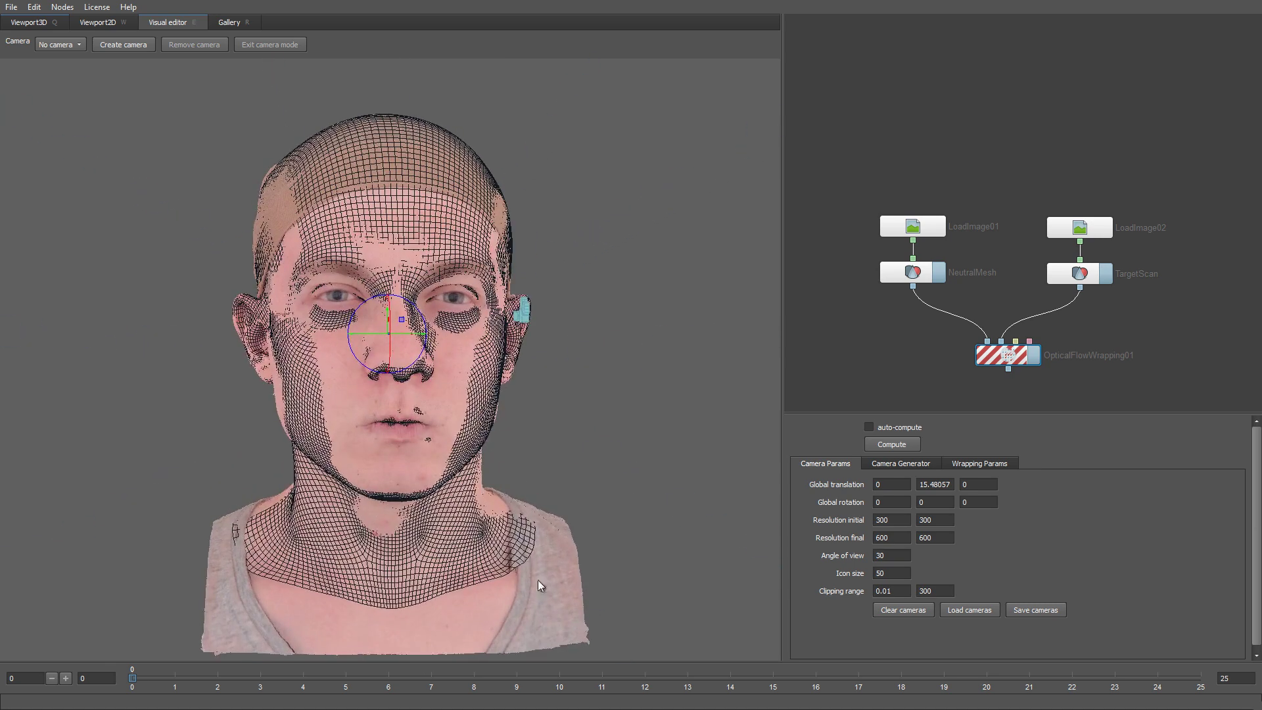
pyautogui.scroll(2, 507, 513)
pyautogui.scroll(2, 523, 499)
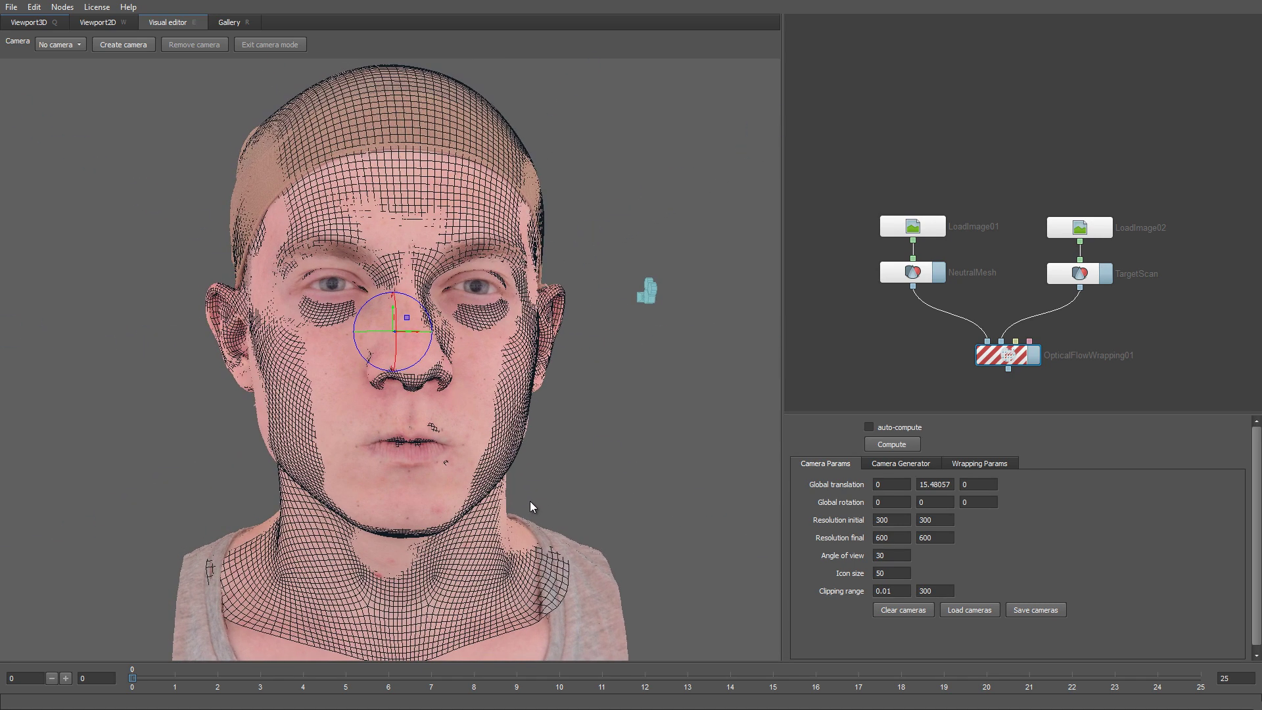
# Compute the optical flow wrapping and display only its result in the 3D viewport.
pyautogui.click(901, 439)
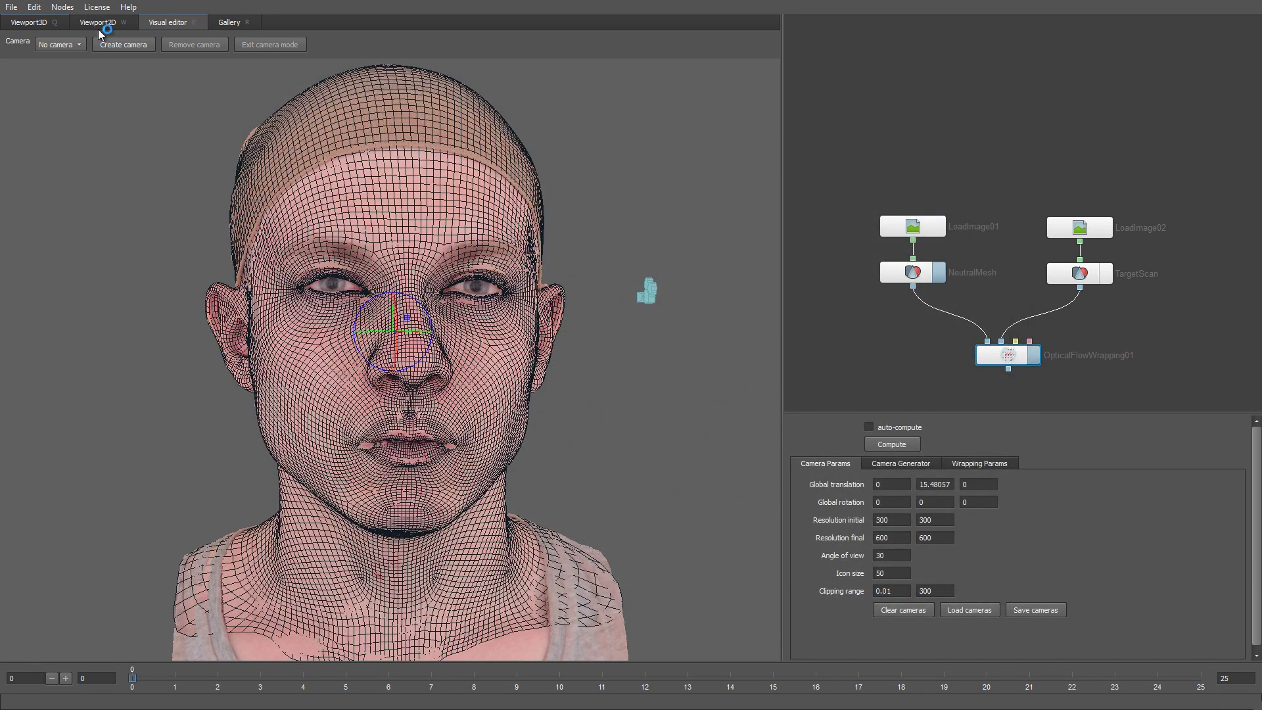
pyautogui.click(30, 22)
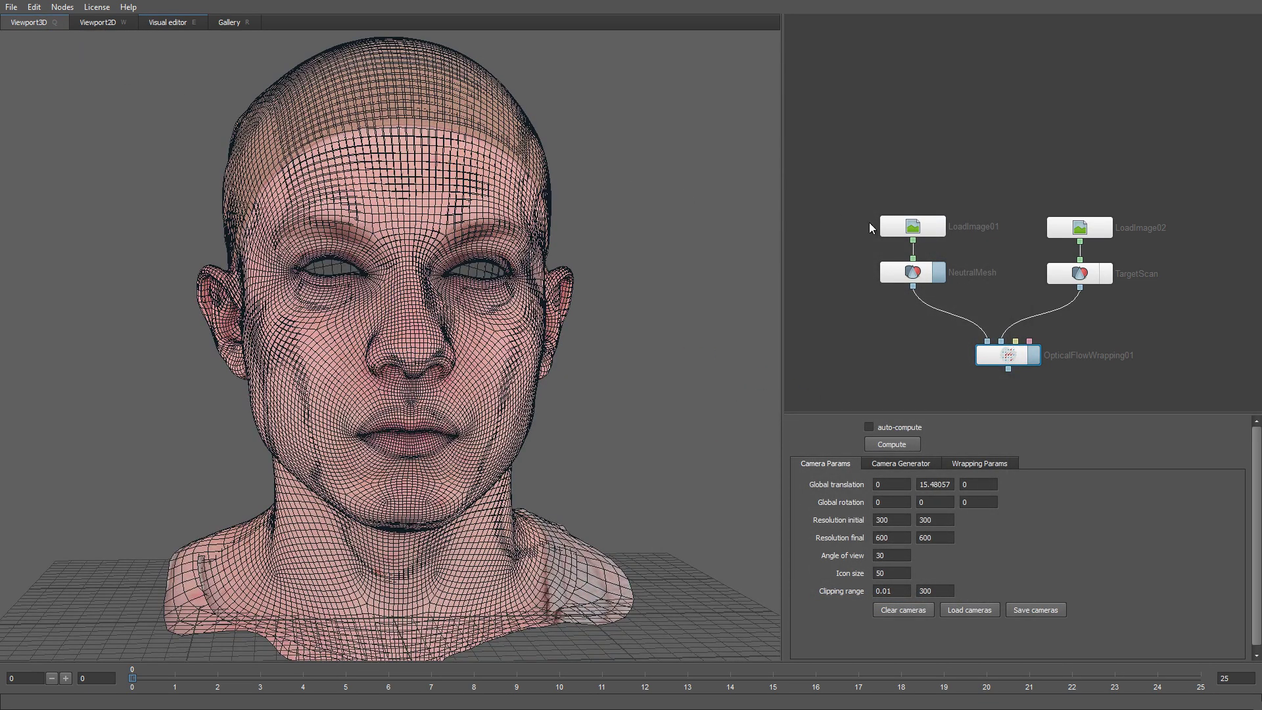
pyautogui.click(1031, 357)
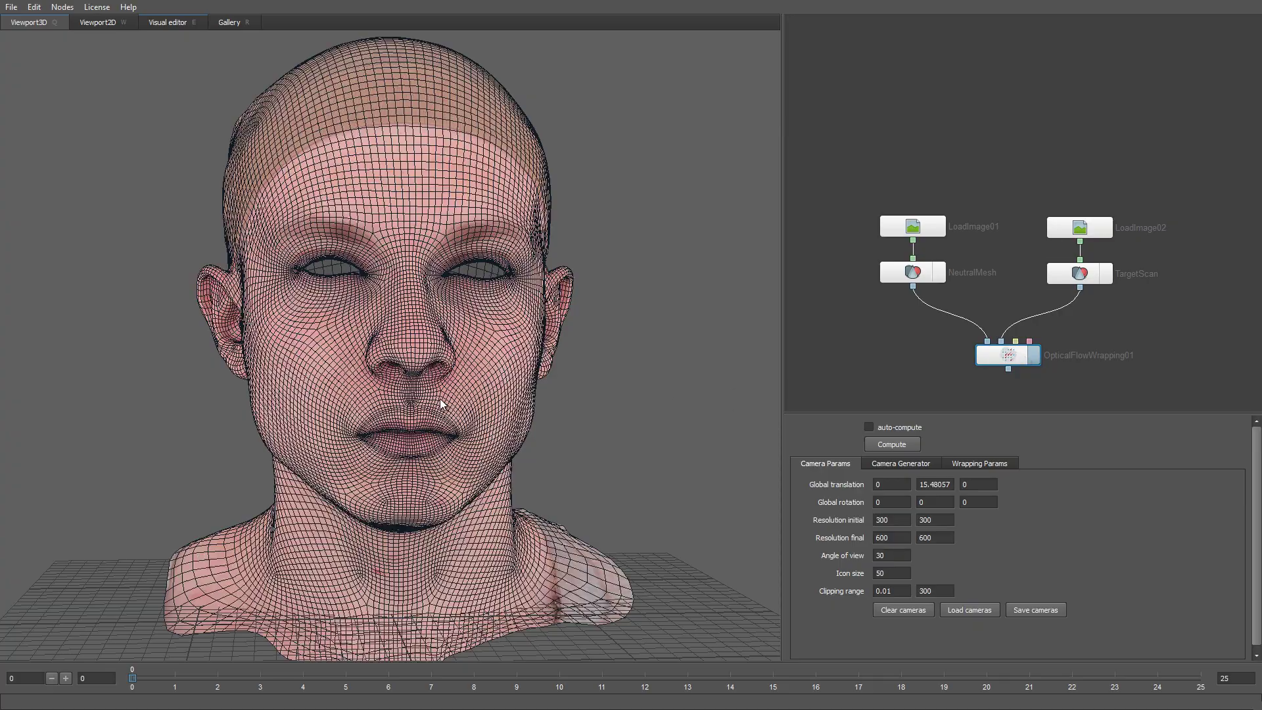
# Compare the face of NeutralMesh with the wrapped result by repeatedly alternating which of the two is displayed.
pyautogui.scroll(5, 447, 488)
pyautogui.scroll(-2, 442, 464)
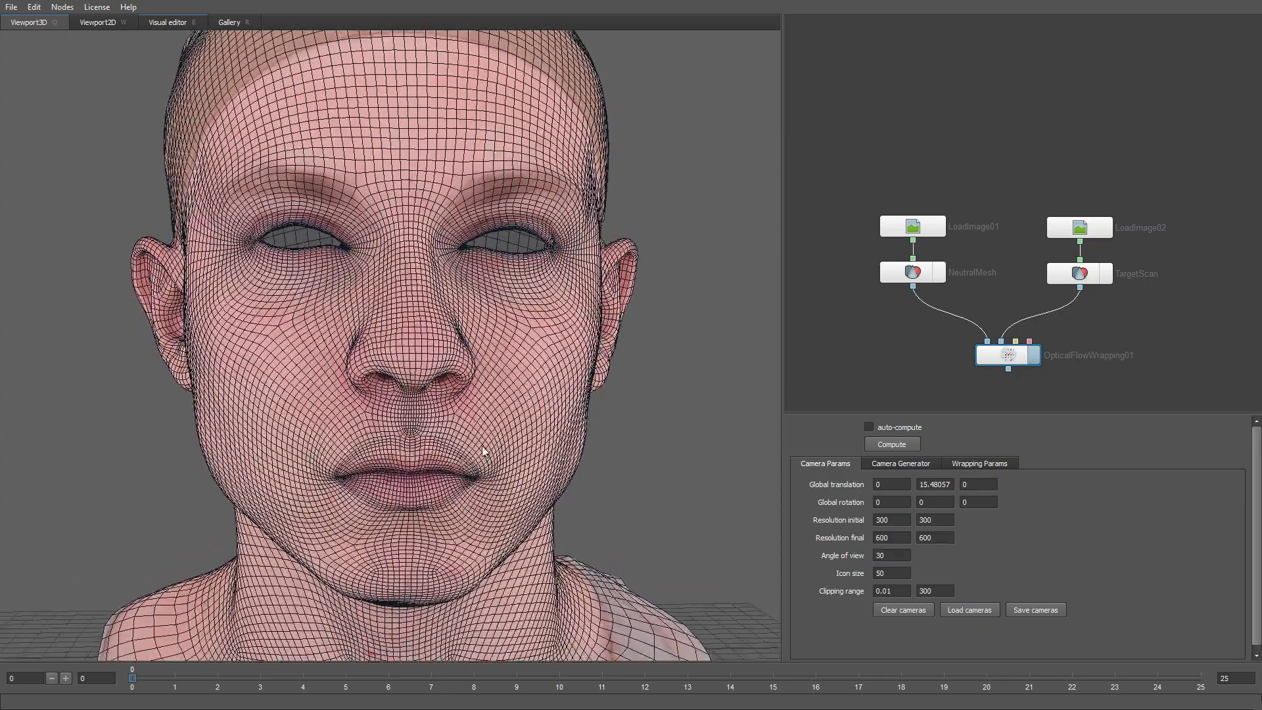
pyautogui.click(942, 274)
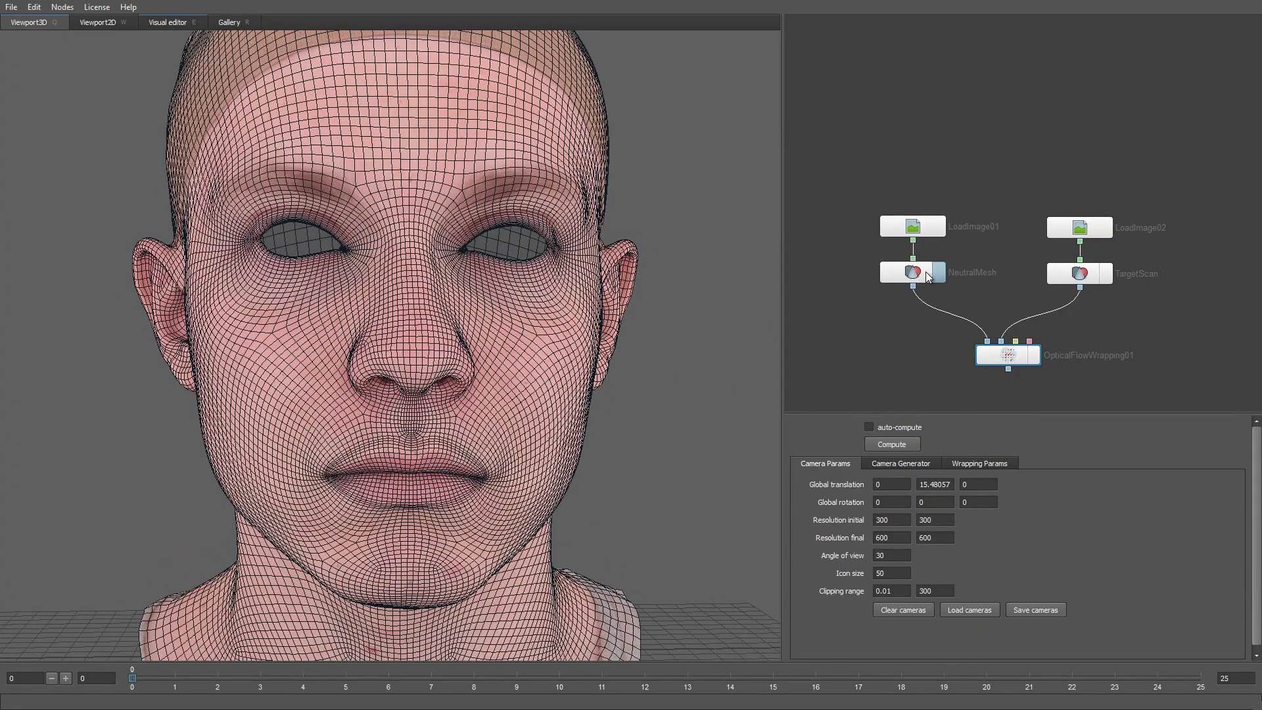
pyautogui.press('d')
pyautogui.press('d')
pyautogui.press('d')
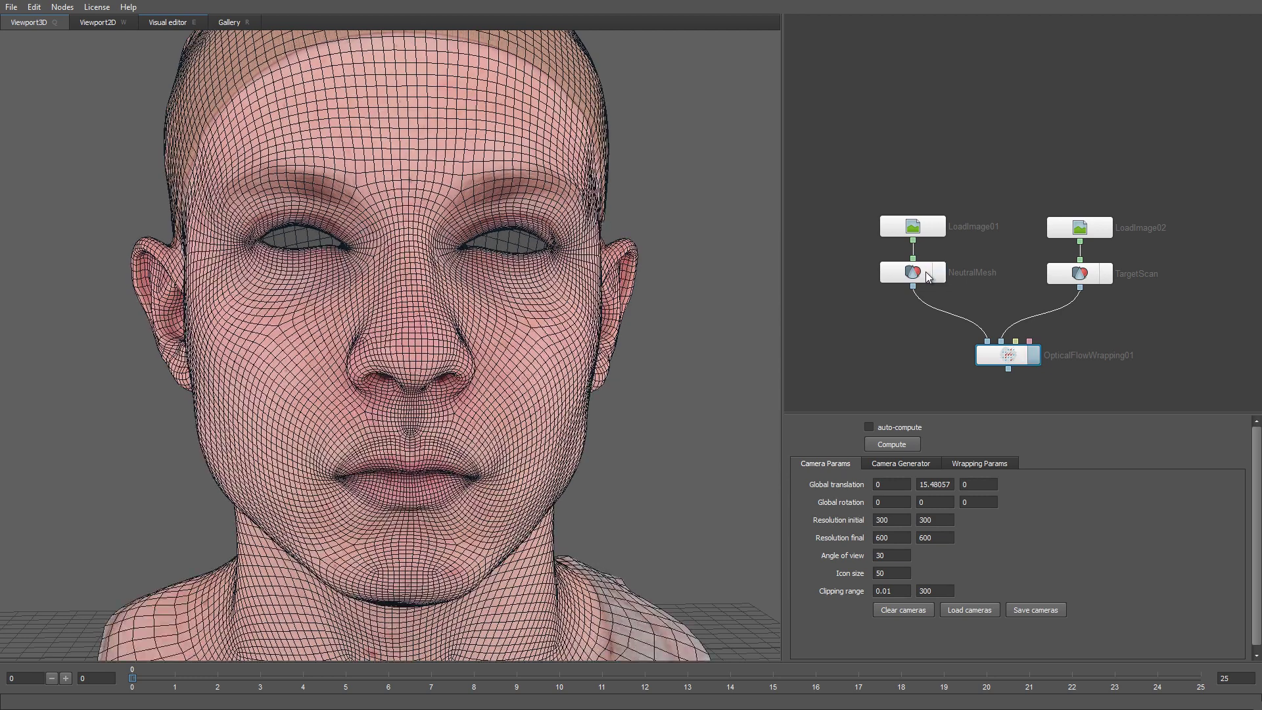
pyautogui.press('d')
pyautogui.press('d')
pyautogui.press('d')
pyautogui.press('d')
# Turn off the wireframe on NeutralMesh and inspect the textured wrapping result from an angled view.
pyautogui.click(925, 270)
pyautogui.click(886, 464)
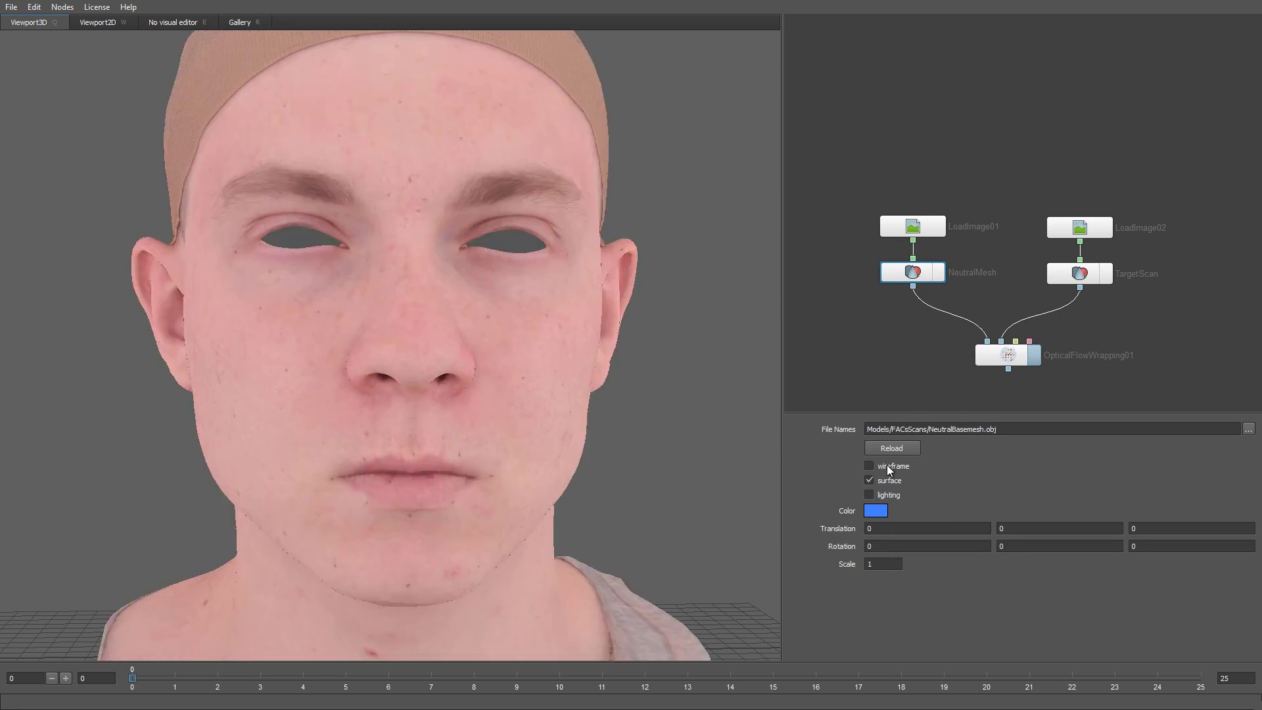
pyautogui.click(1105, 273)
pyautogui.moveTo(500, 375); pyautogui.dragTo(577, 369)
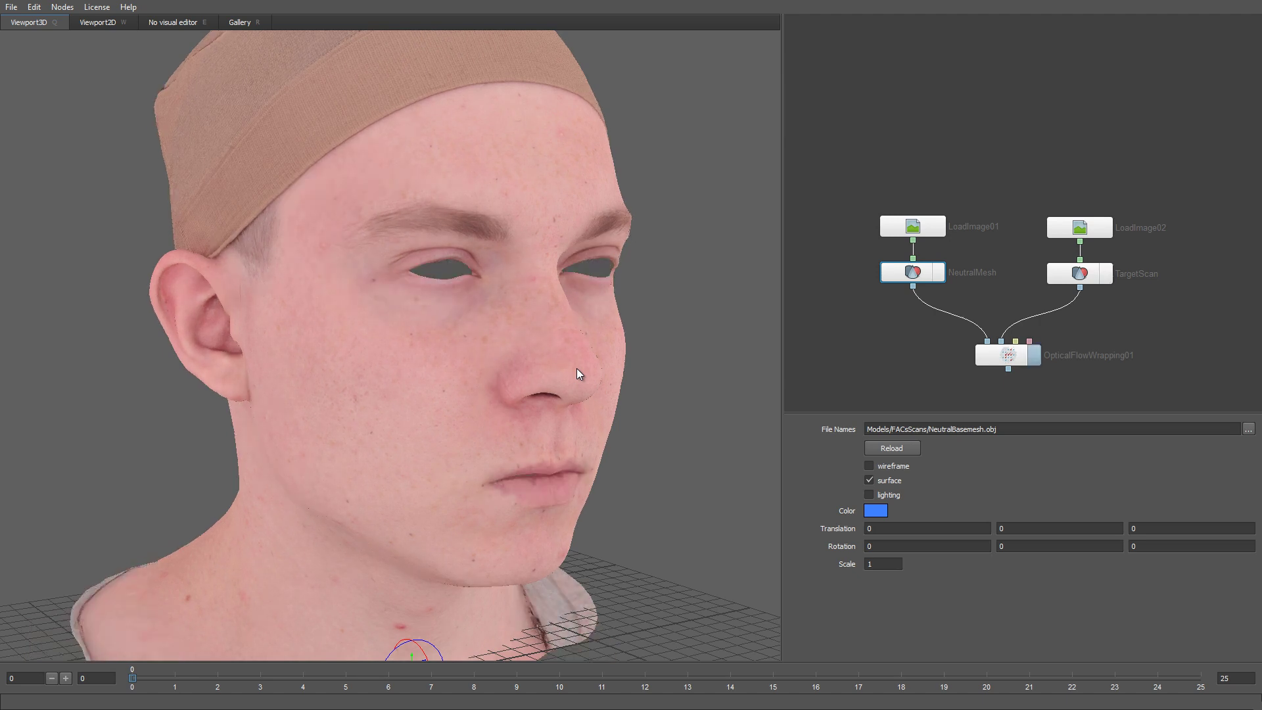
# Compare TargetScan with the wrapped mesh by repeatedly alternating which is displayed, and examine the face from another angle.
pyautogui.press('1')
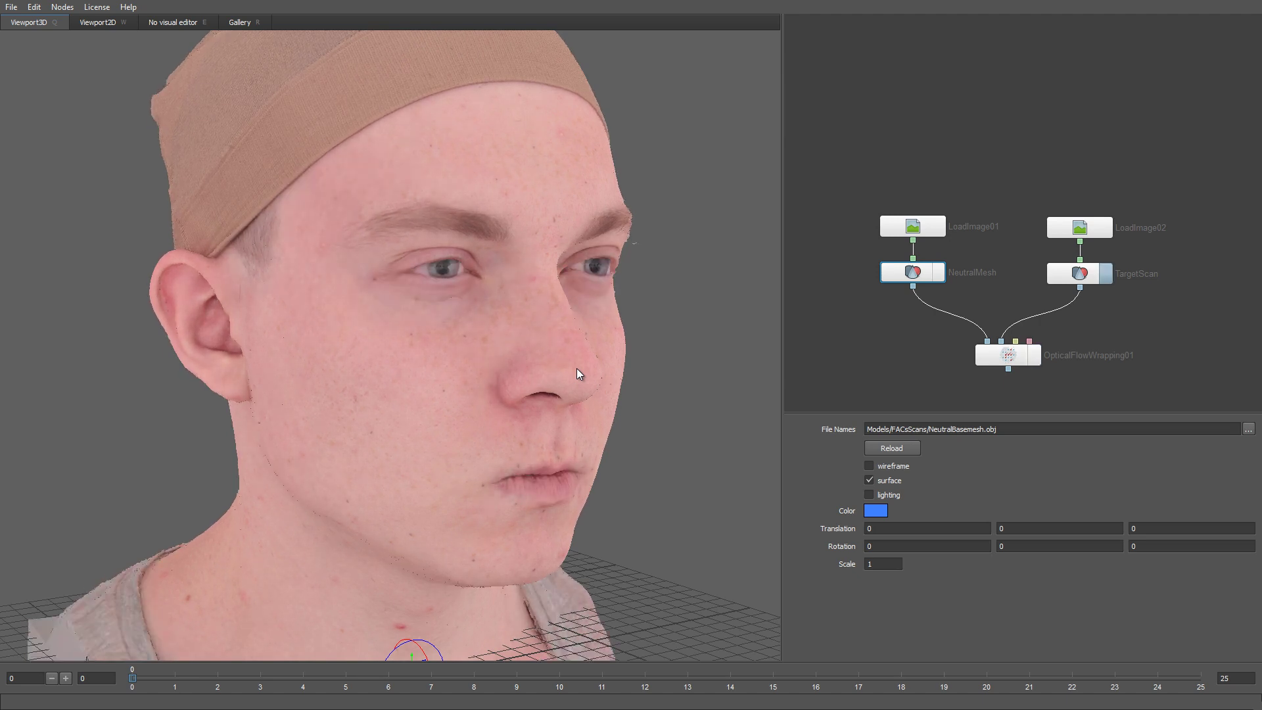
pyautogui.press('2')
pyautogui.press('1')
pyautogui.press('2')
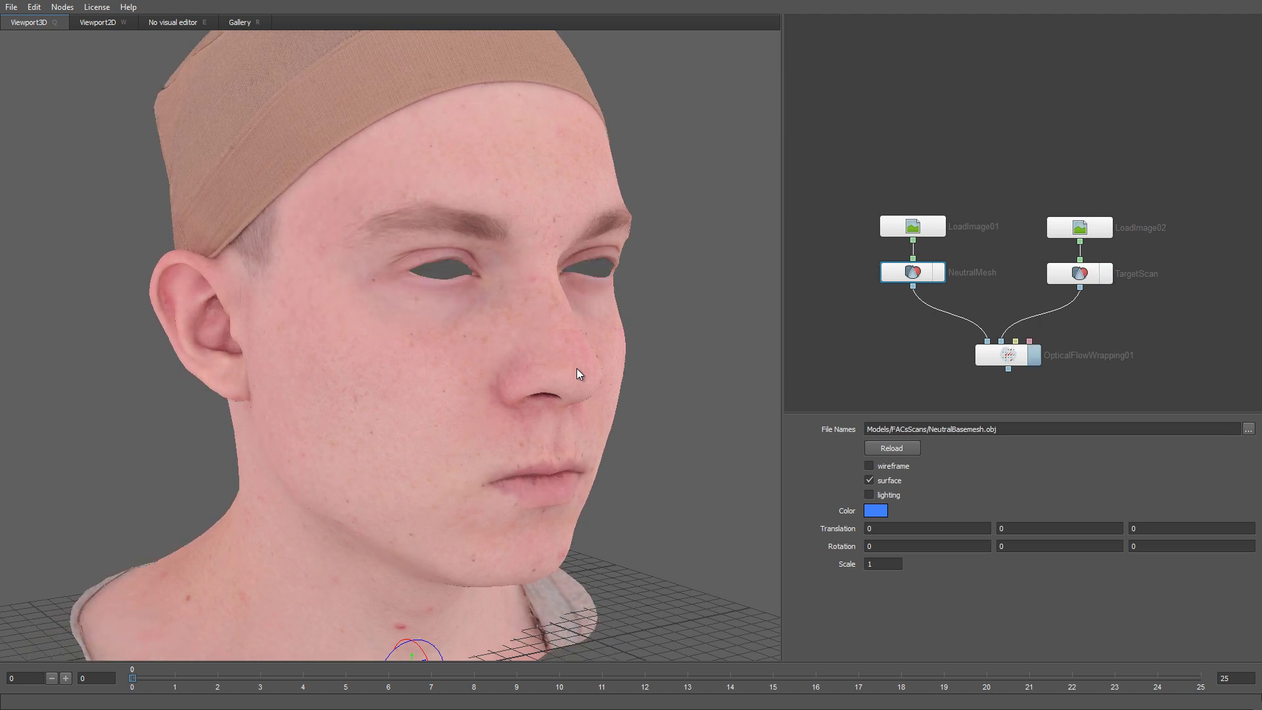
pyautogui.moveTo(507, 393); pyautogui.dragTo(360, 385)
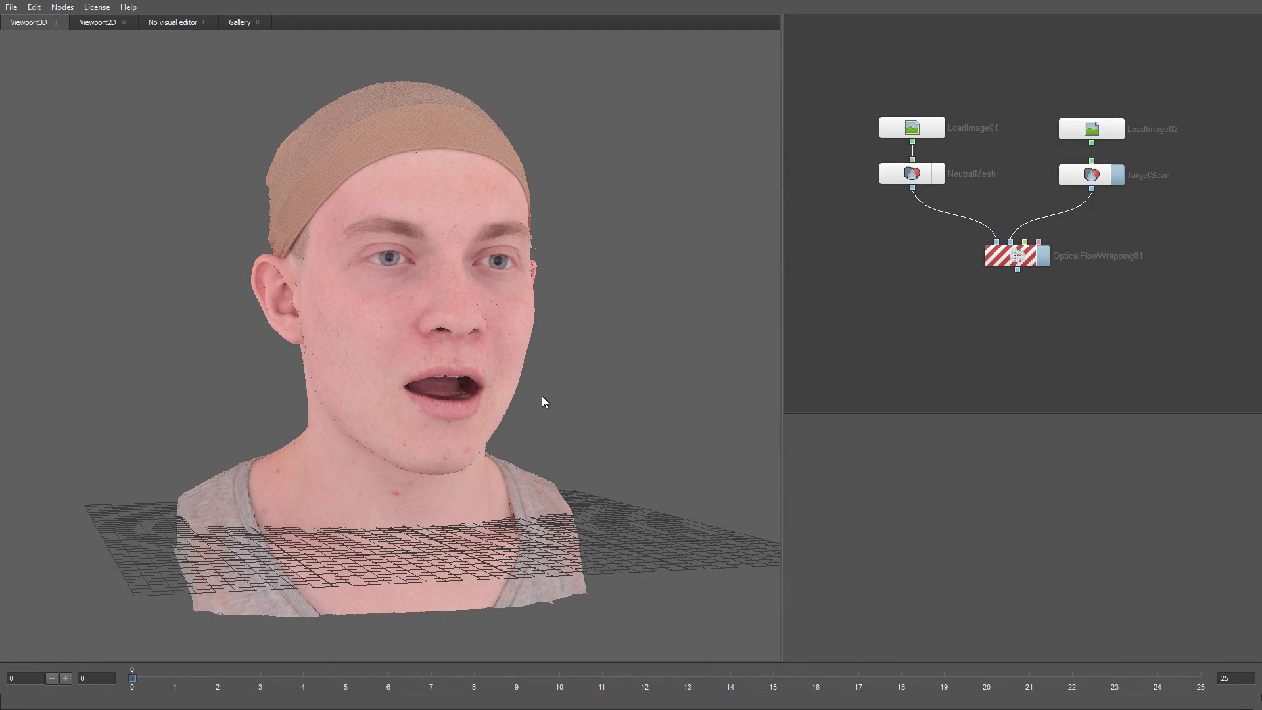
# Display only NeutralMesh and add a SelectPolygons node that takes NeutralMesh as its input geometry.
pyautogui.moveTo(542, 396)
pyautogui.mouseDown()
pyautogui.moveTo(690, 394)
pyautogui.moveTo(543, 394)
pyautogui.mouseUp()
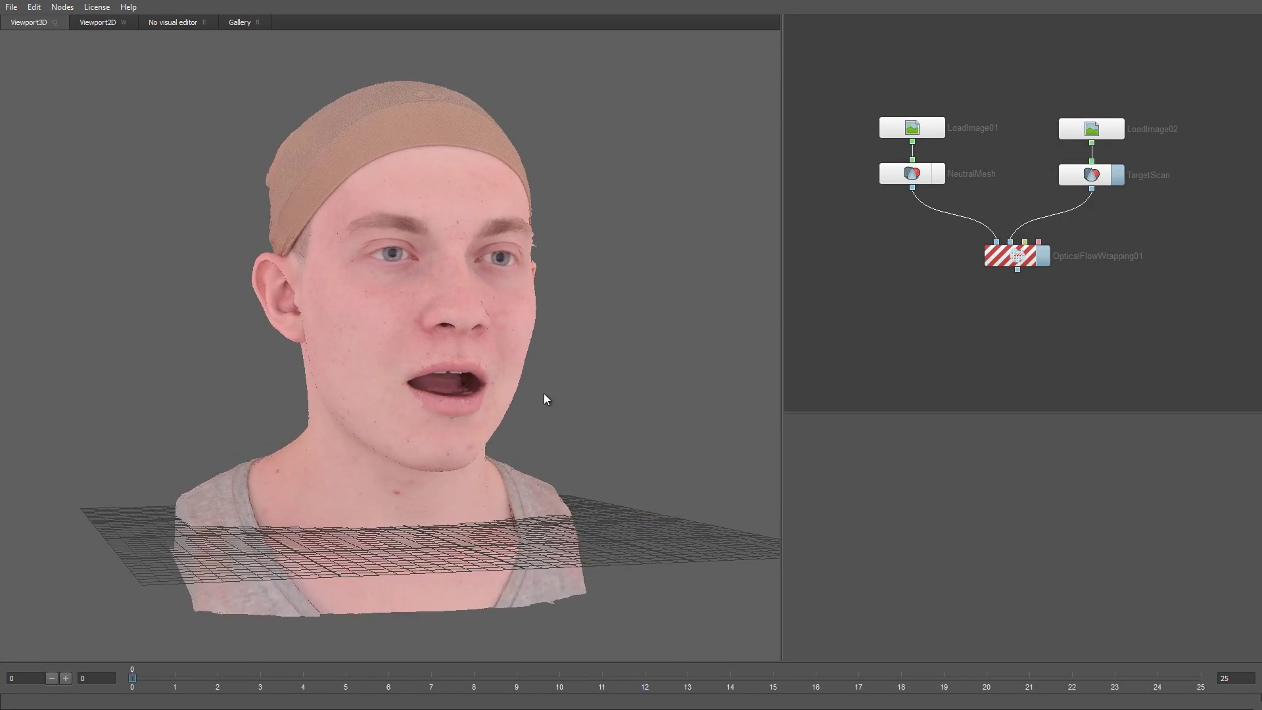
pyautogui.click(939, 178)
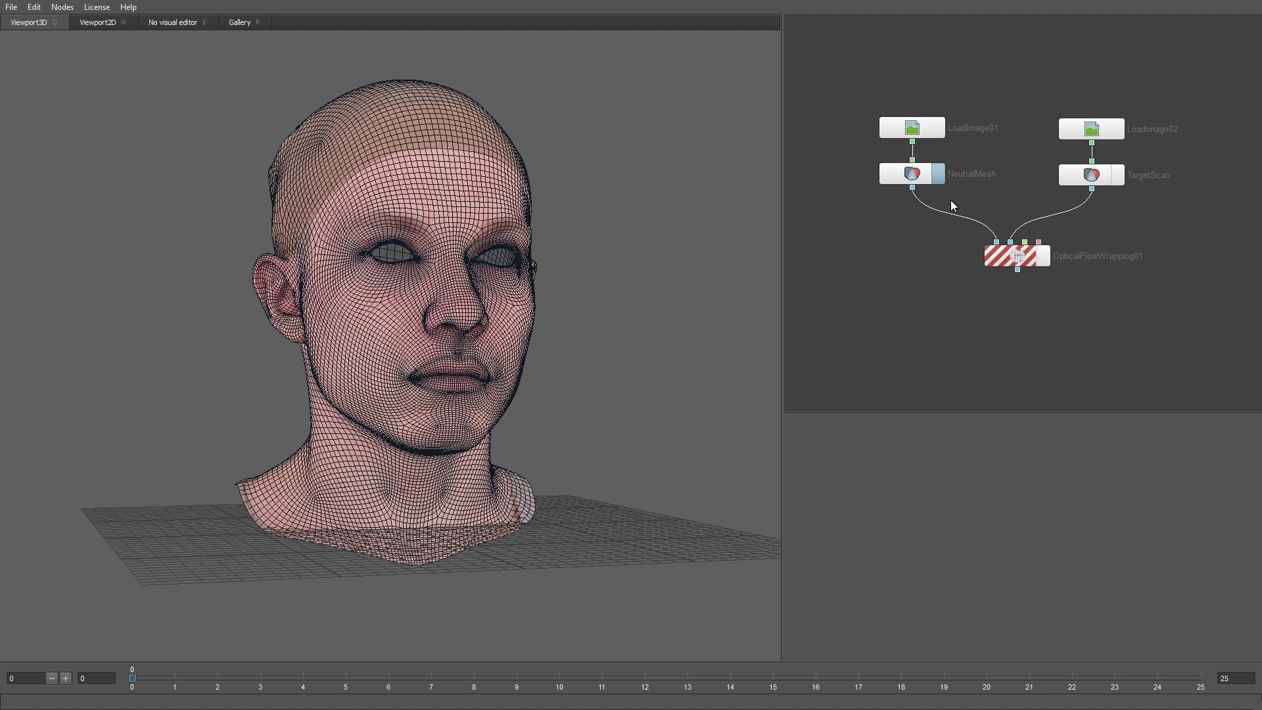
pyautogui.rightClick(845, 252)
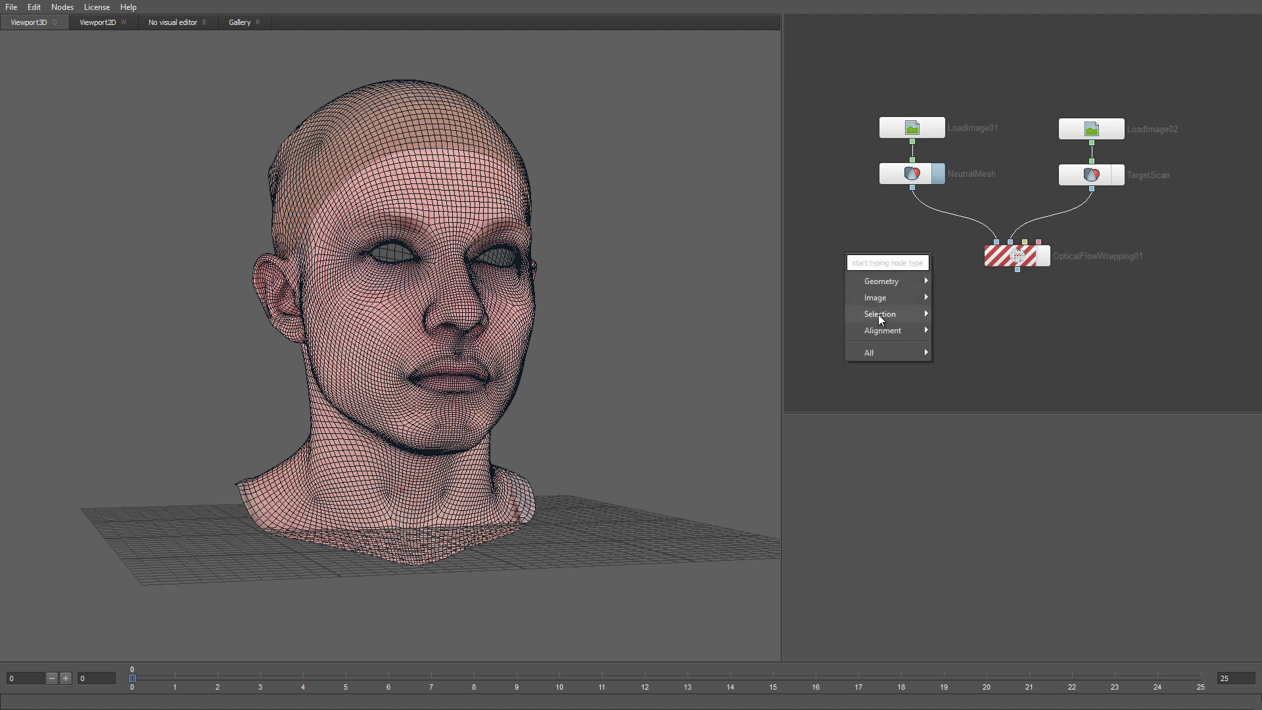
pyautogui.moveTo(909, 319)
pyautogui.click(975, 332)
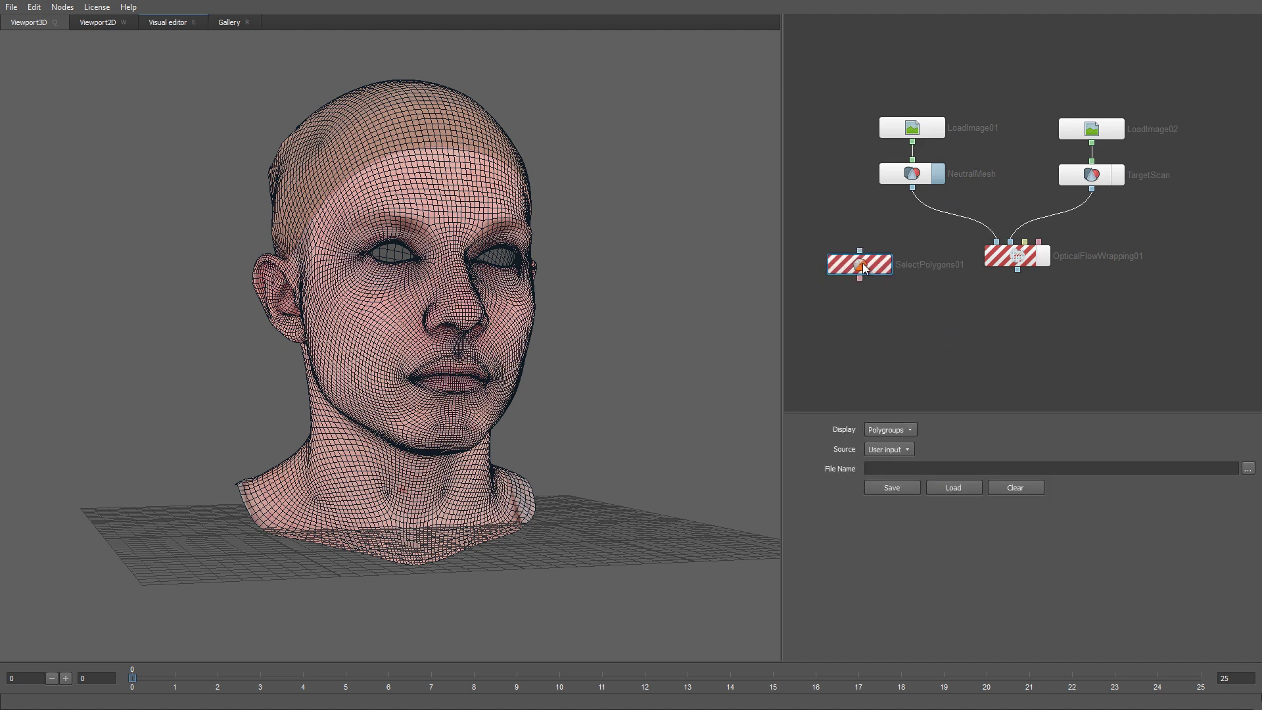
pyautogui.moveTo(912, 188); pyautogui.dragTo(849, 250)
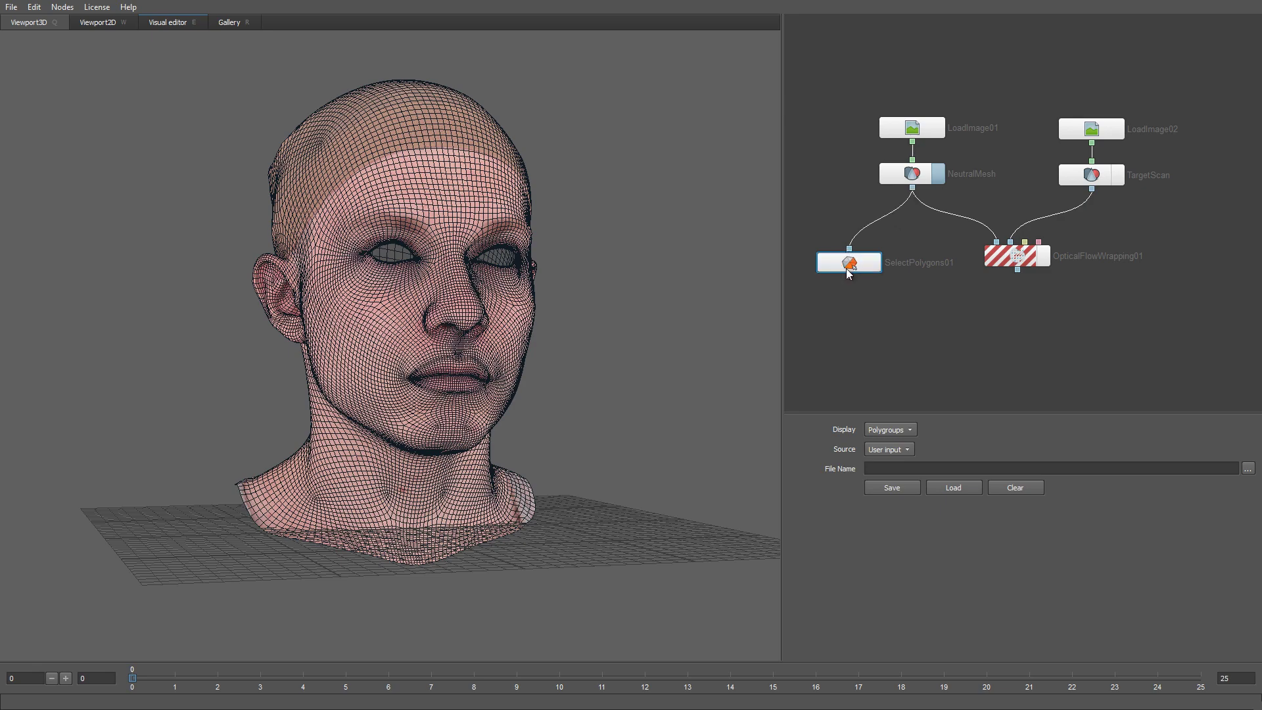
# In the SelectPolygons visual editor, select the polygon loop along the neck's open border and grow it six times up to the base of the neck.
pyautogui.click(182, 24)
pyautogui.scroll(3, 552, 530)
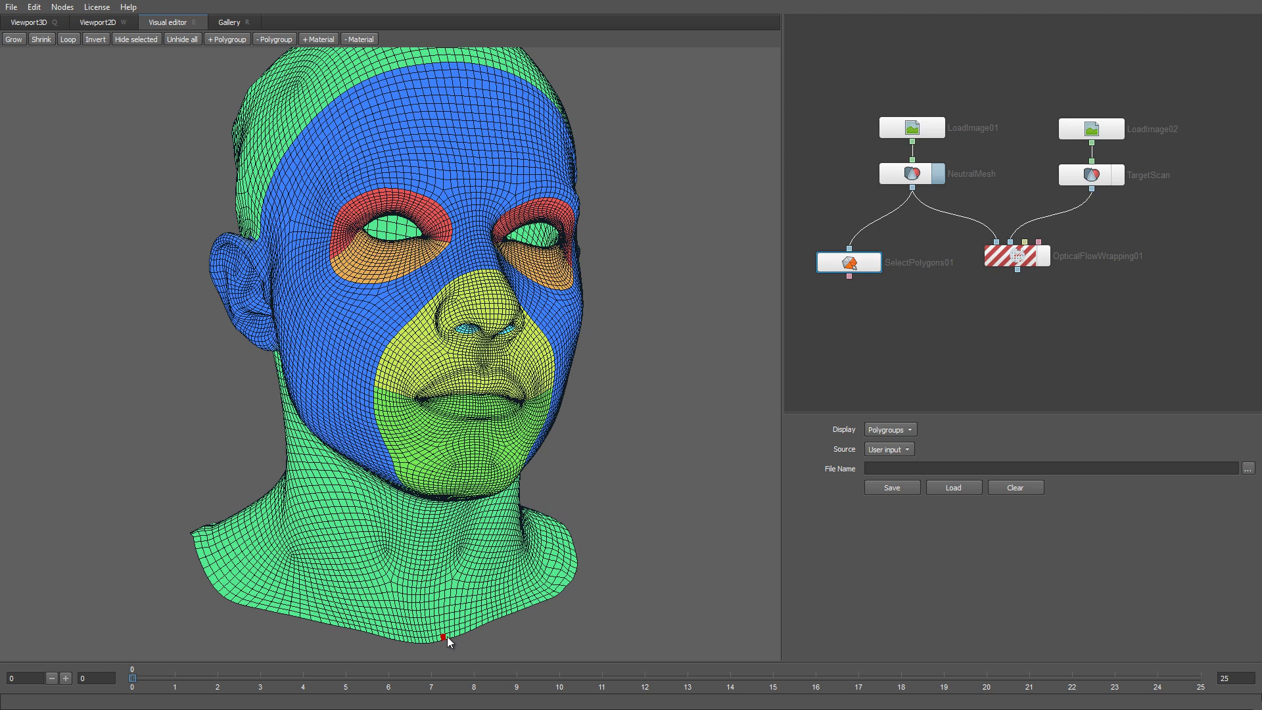
pyautogui.press('l')
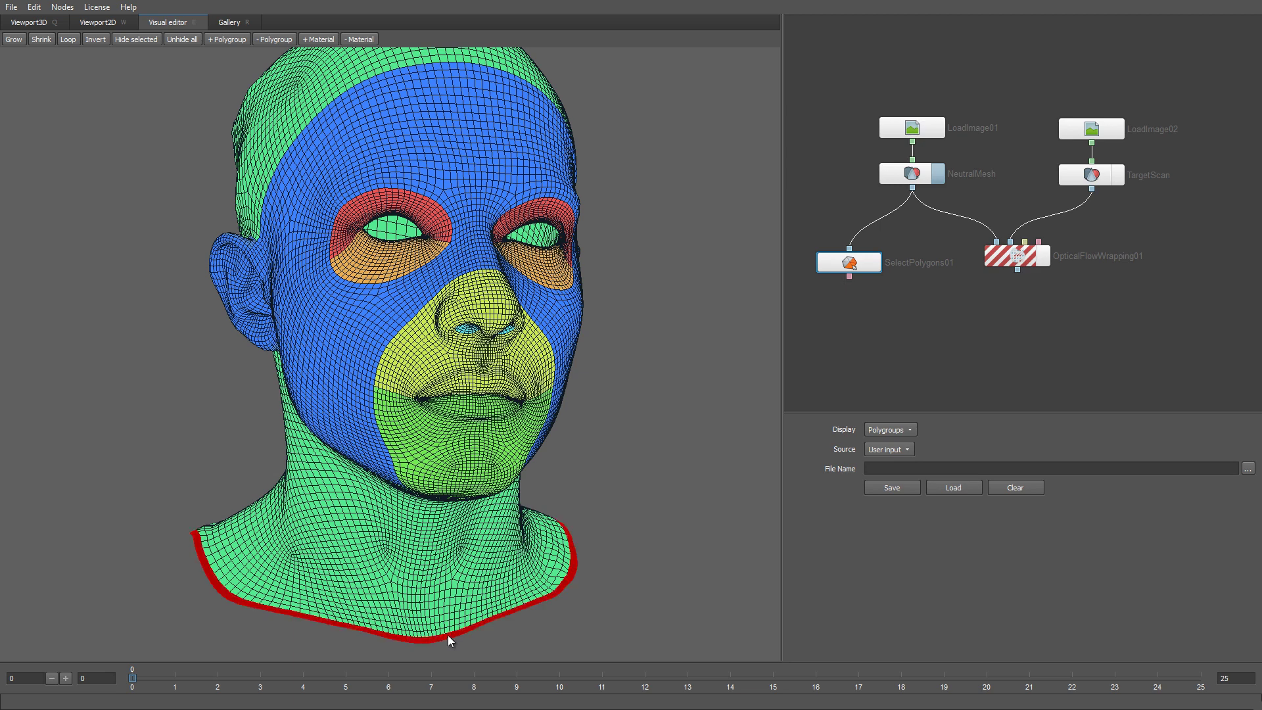
pyautogui.click(10, 39)
pyautogui.click(10, 39)
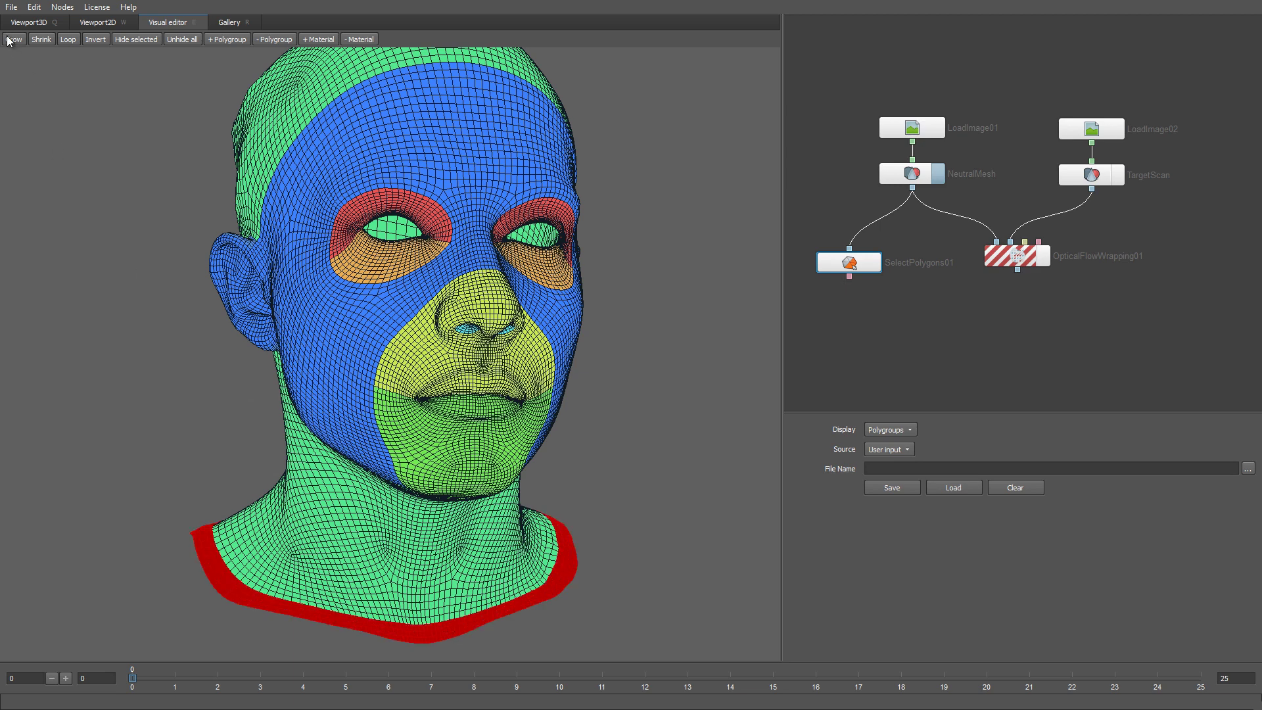
pyautogui.click(11, 40)
pyautogui.click(10, 39)
pyautogui.click(10, 39)
pyautogui.click(11, 40)
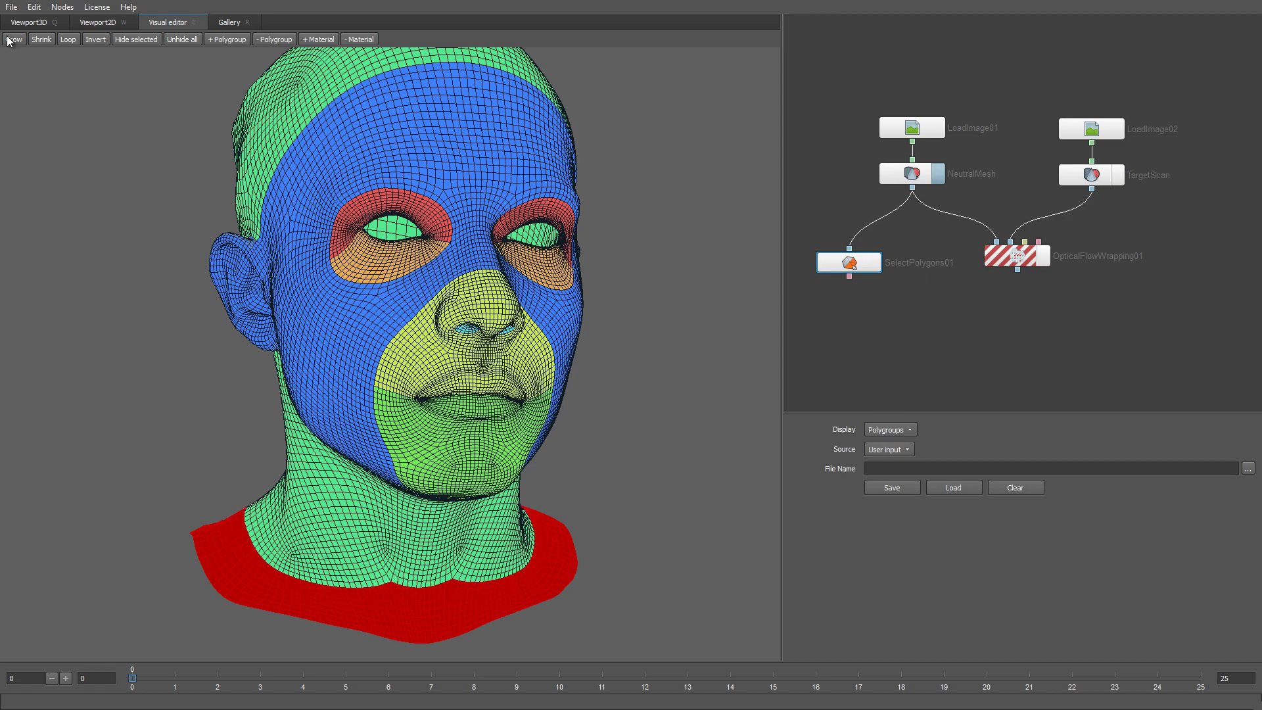
# Add the MouthSocketUpper and MouthSocketLower polygroups to the polygon selection.
pyautogui.moveTo(388, 416); pyautogui.dragTo(688, 320)
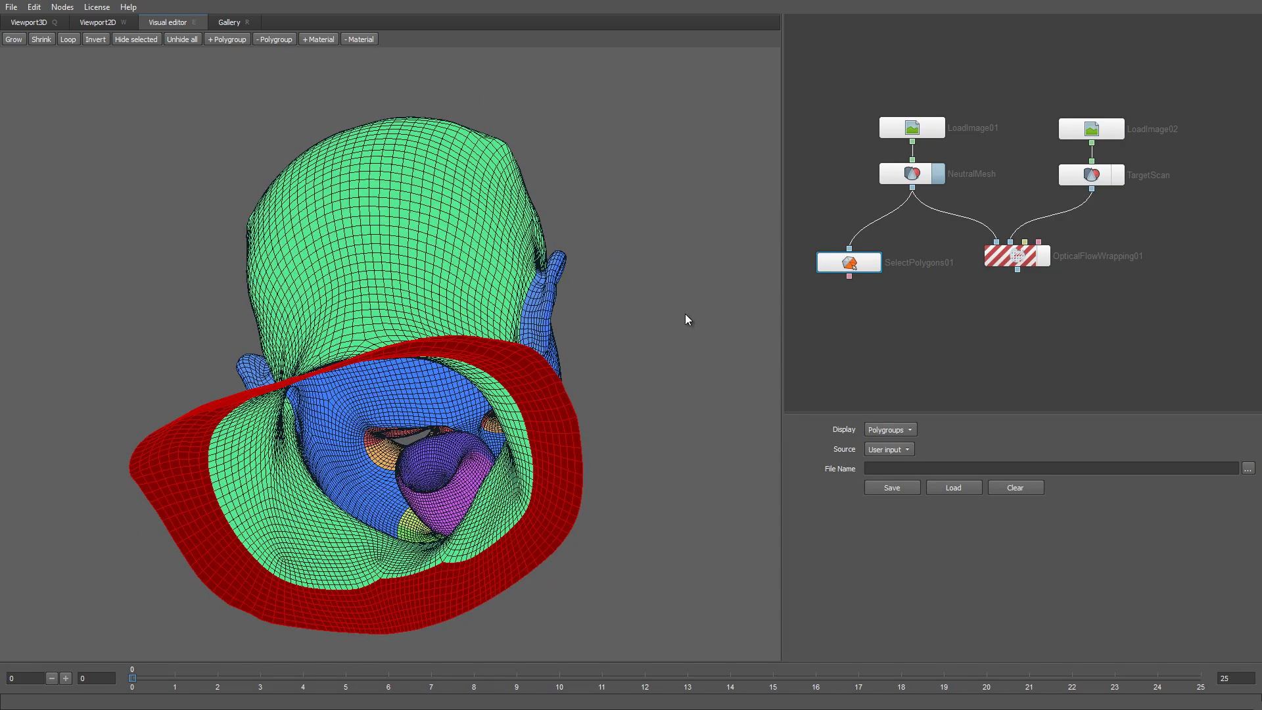
pyautogui.click(231, 39)
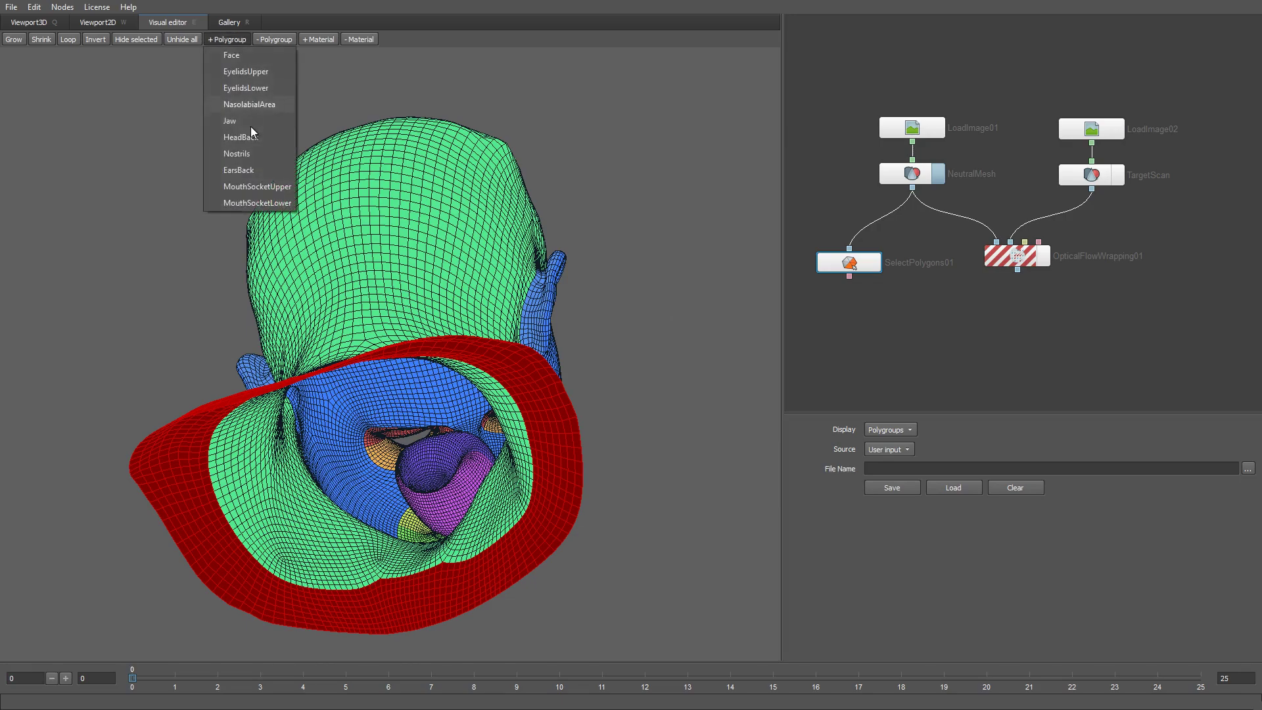
pyautogui.click(242, 187)
pyautogui.click(226, 40)
pyautogui.click(236, 202)
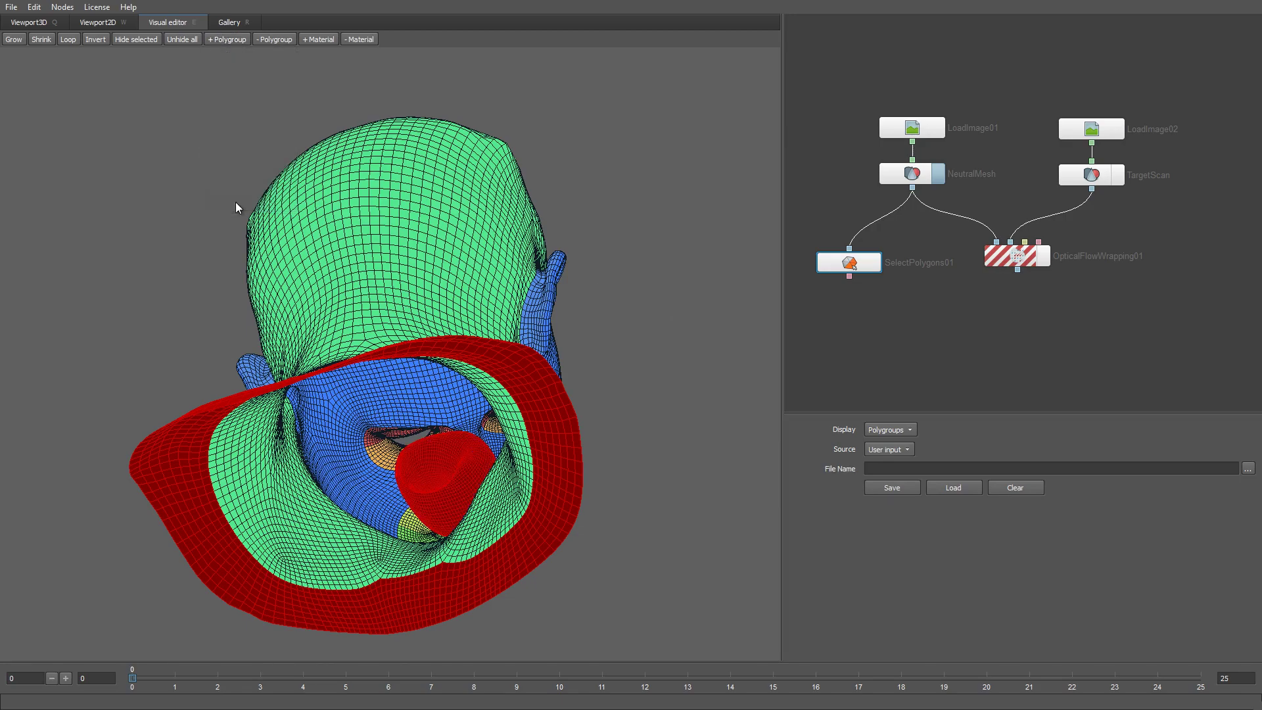
pyautogui.moveTo(568, 358); pyautogui.dragTo(283, 460)
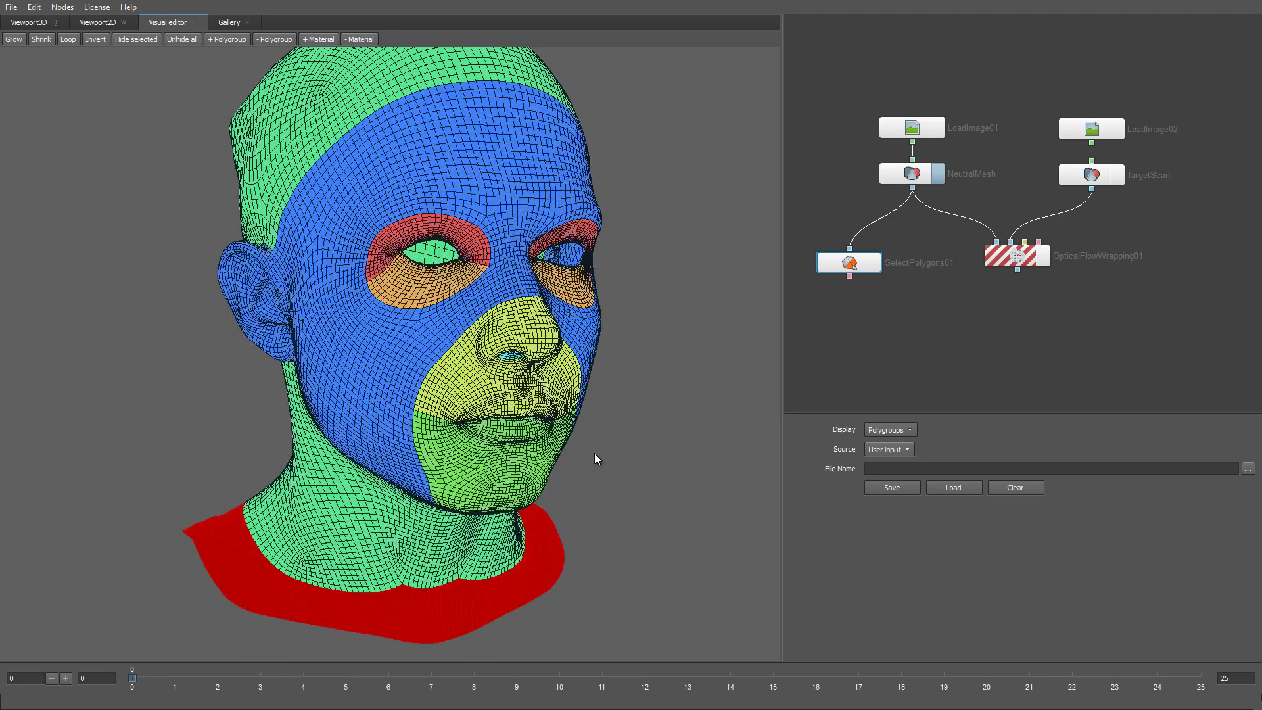
# Connect the SelectPolygons01 output to the polygon selection input of OpticalFlowWrapping01 and move the wrapping node lower in the graph.
pyautogui.moveTo(594, 452); pyautogui.dragTo(537, 407, button='right')
pyautogui.moveTo(538, 408); pyautogui.dragTo(529, 405)
pyautogui.press('q')
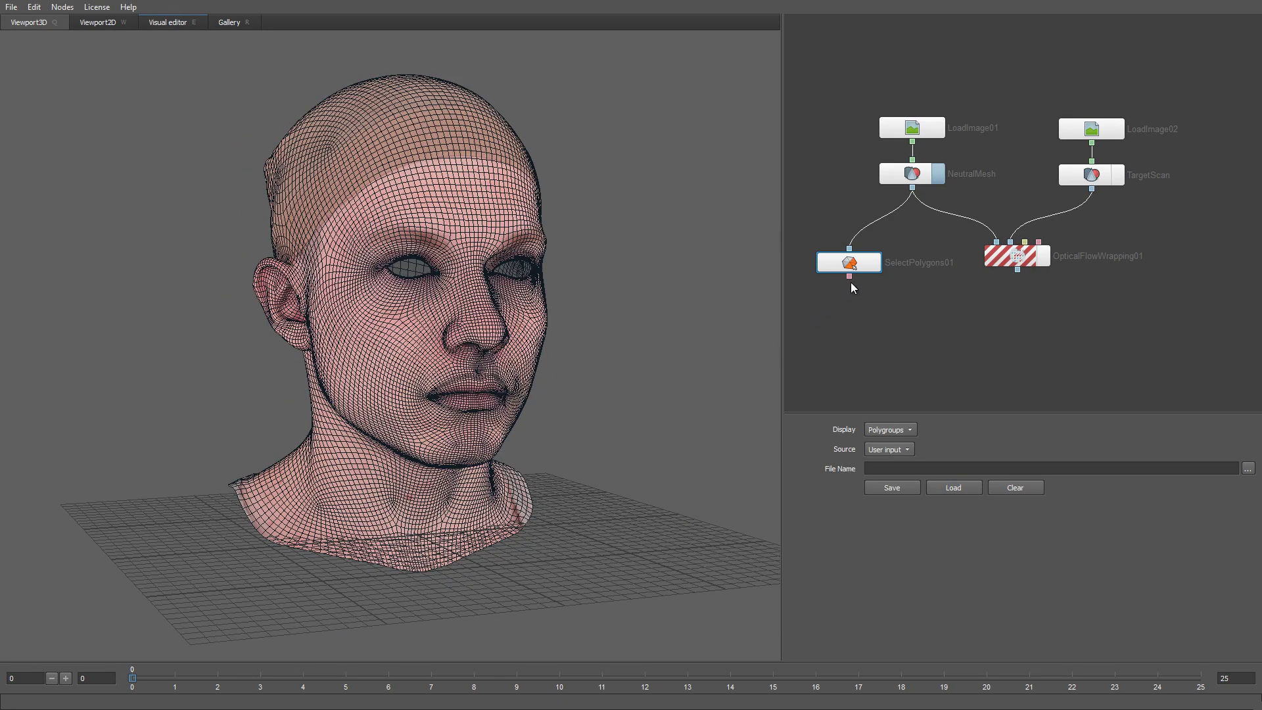
pyautogui.moveTo(852, 278); pyautogui.dragTo(1022, 318)
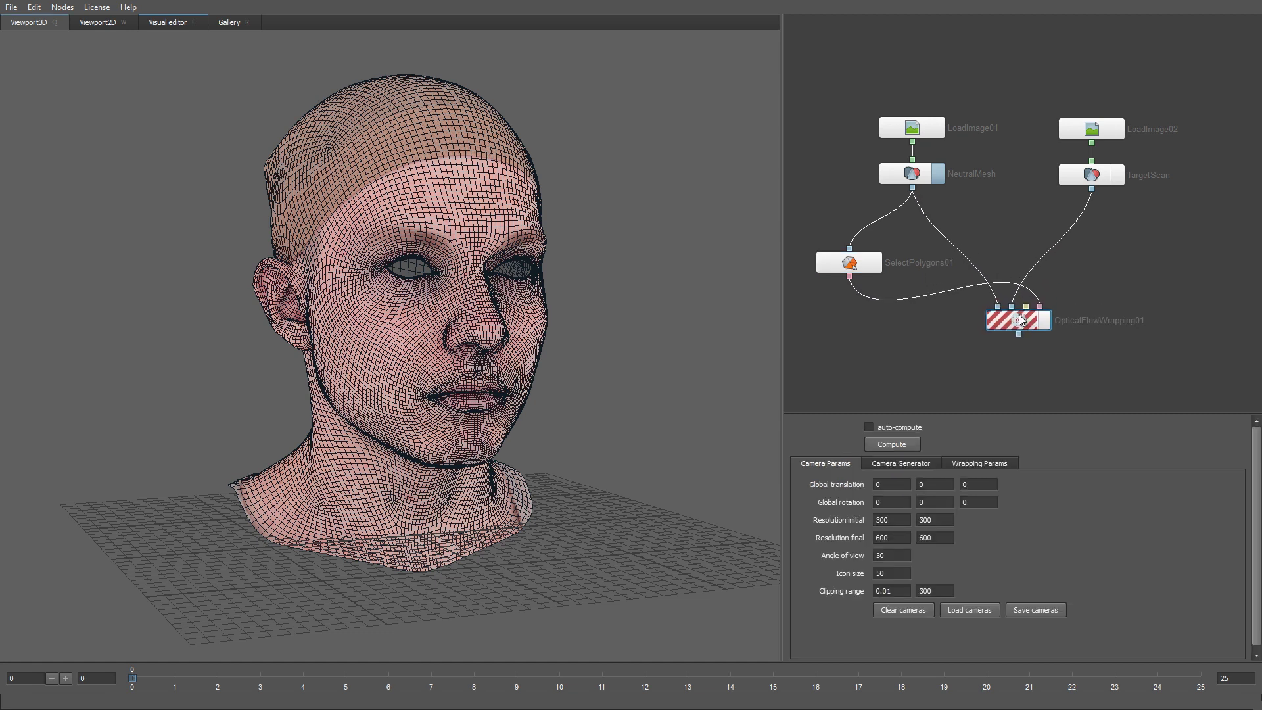
# In the OpticalFlowWrapping01 visual editor, raise the whole camera rig to head height and set its global Y translation to 15.
pyautogui.click(162, 23)
pyautogui.keyDown('alt'); pyautogui.moveTo(613, 440); pyautogui.dragTo(503, 224, button='right'); pyautogui.keyUp('alt')
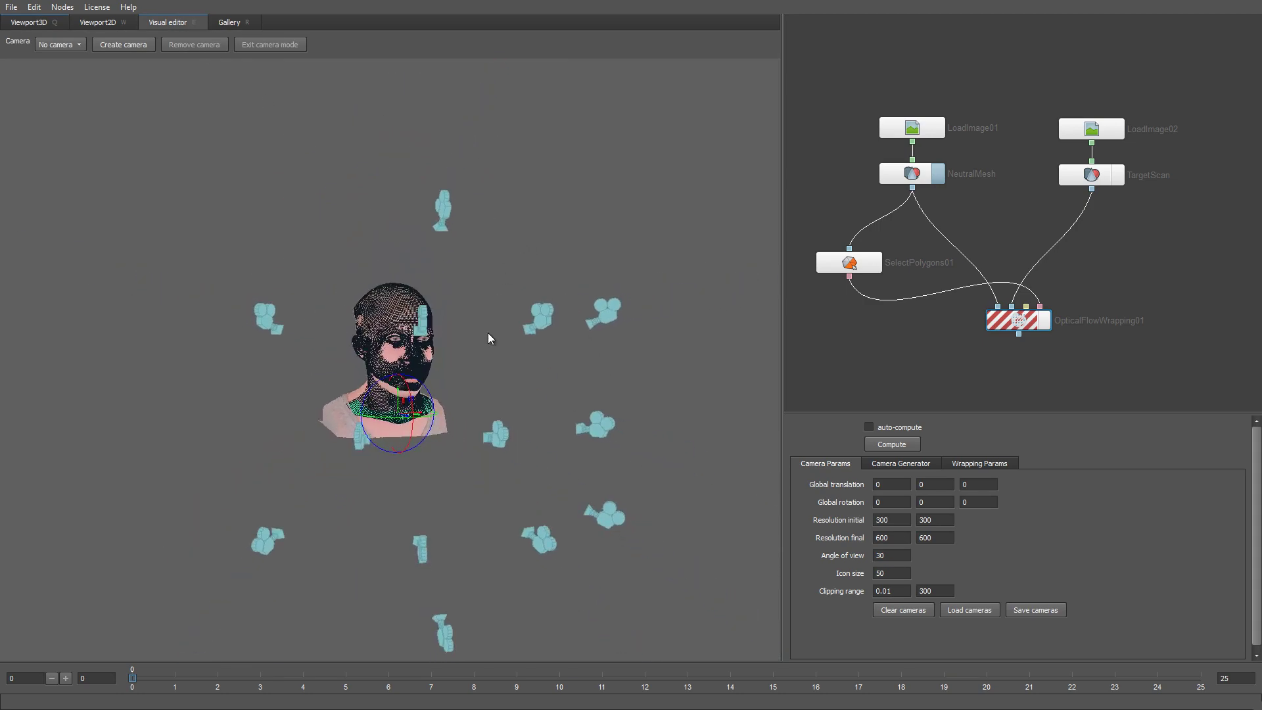
pyautogui.keyDown('alt'); pyautogui.moveTo(475, 357); pyautogui.dragTo(570, 357); pyautogui.keyUp('alt')
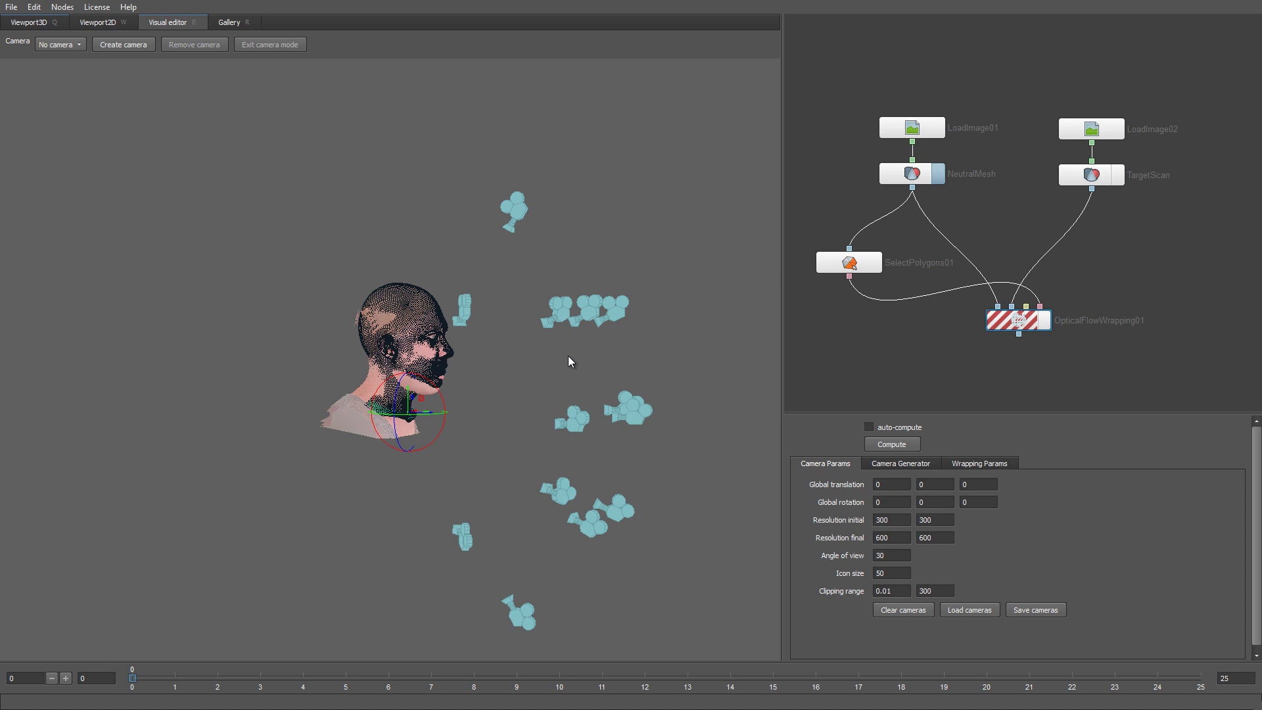
pyautogui.moveTo(407, 396); pyautogui.dragTo(425, 334)
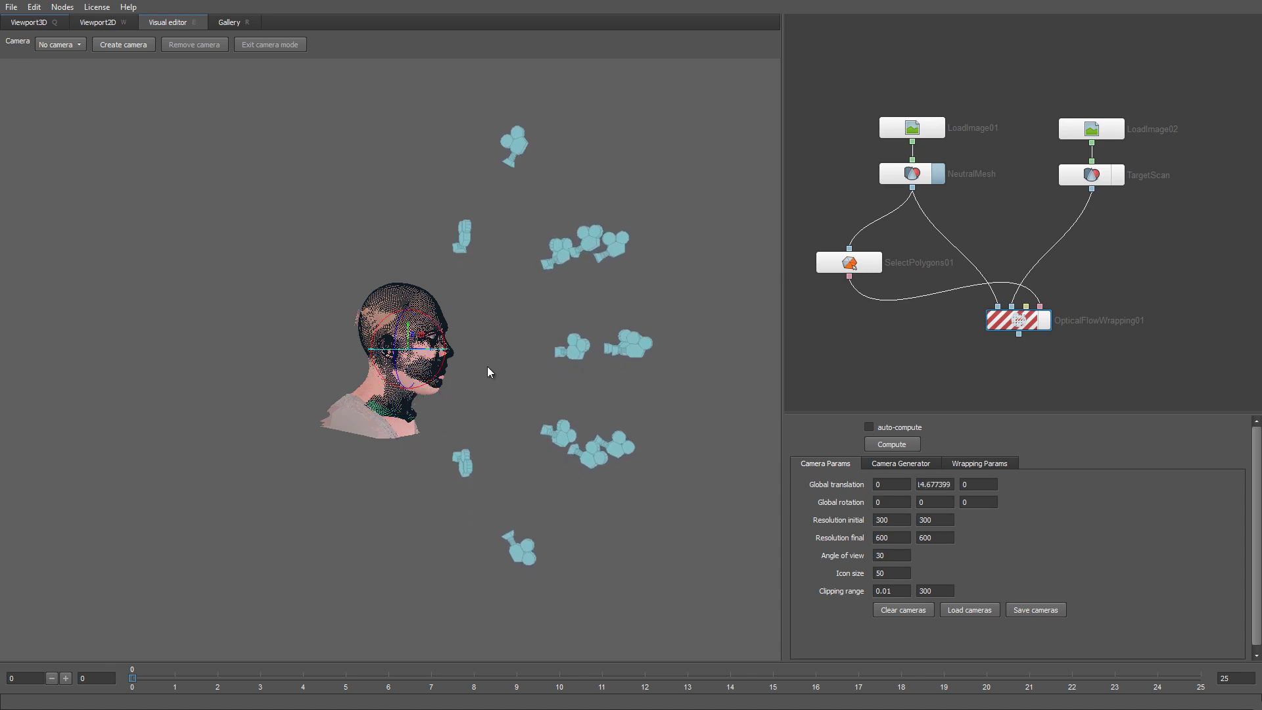
pyautogui.moveTo(953, 485); pyautogui.dragTo(876, 490)
pyautogui.write('15')
pyautogui.press('Return')
pyautogui.moveTo(597, 389); pyautogui.dragTo(480, 401)
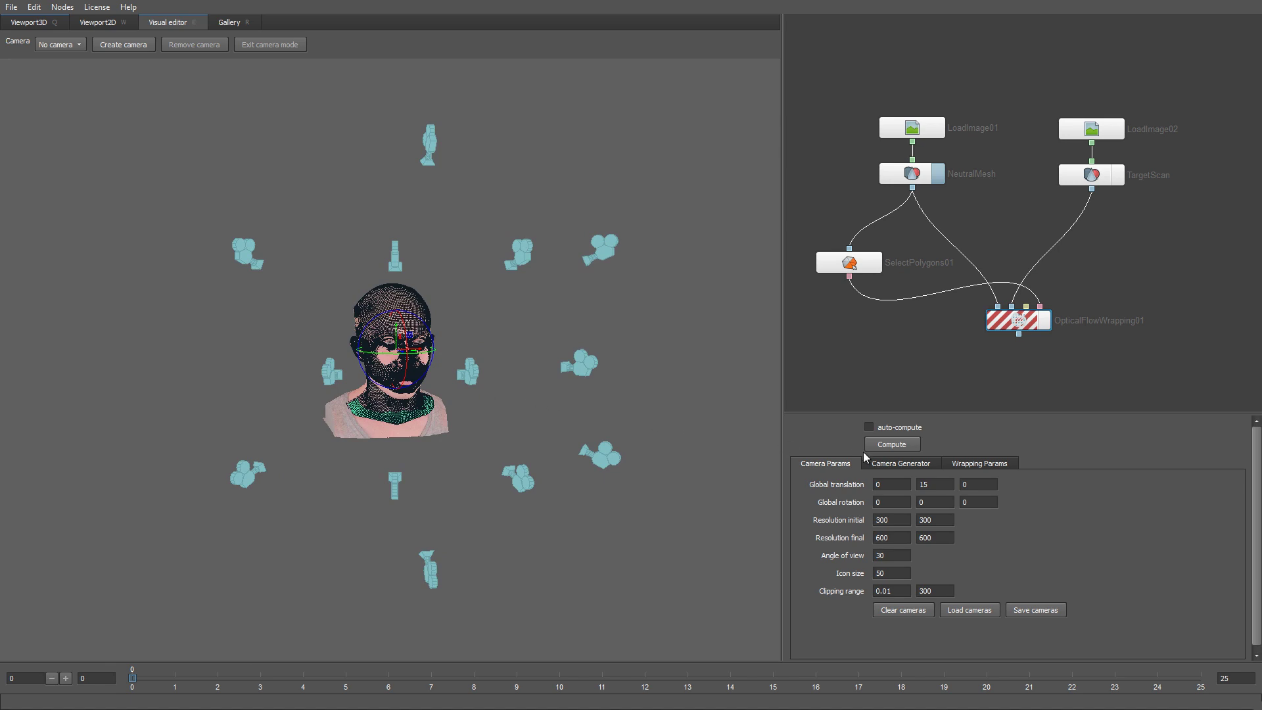
# Try regenerating the cameras with an angle of 90, 3 rings and a radius of 60, and undo the generation.
pyautogui.click(901, 463)
pyautogui.moveTo(908, 485); pyautogui.dragTo(856, 503)
pyautogui.write('90')
pyautogui.write('3')
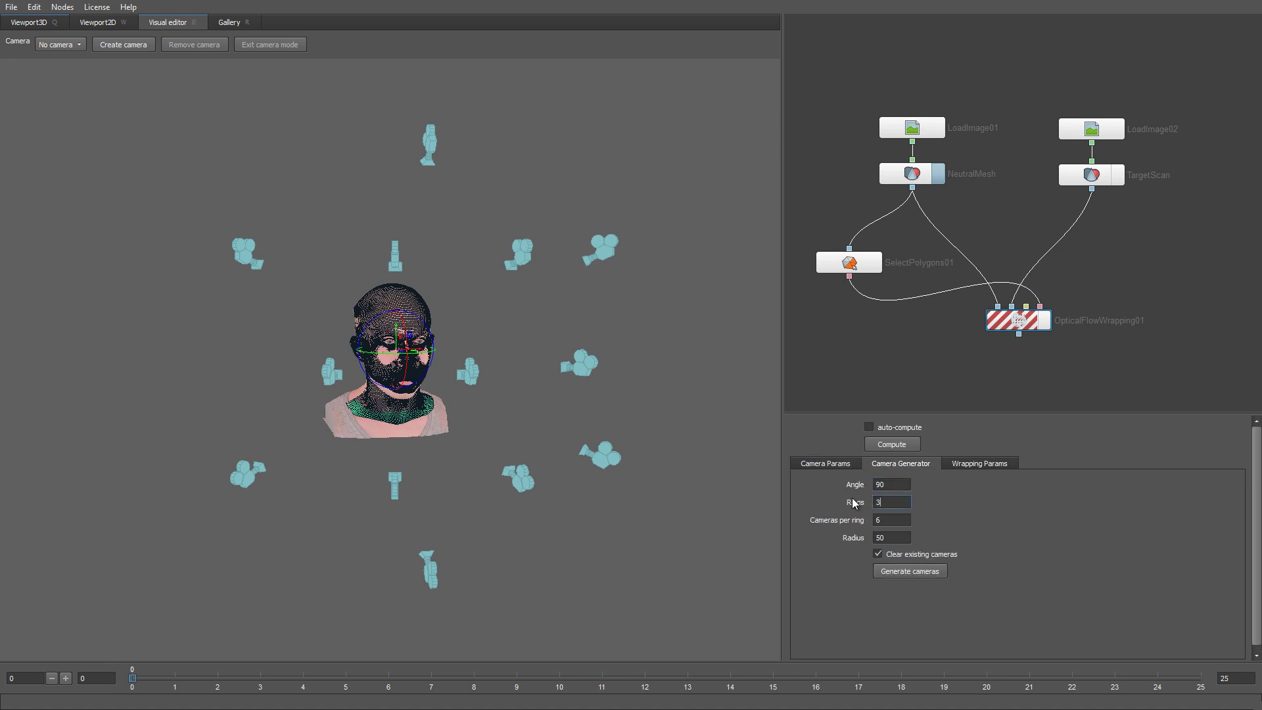
pyautogui.moveTo(907, 538); pyautogui.dragTo(837, 535)
pyautogui.write('60')
pyautogui.click(916, 570)
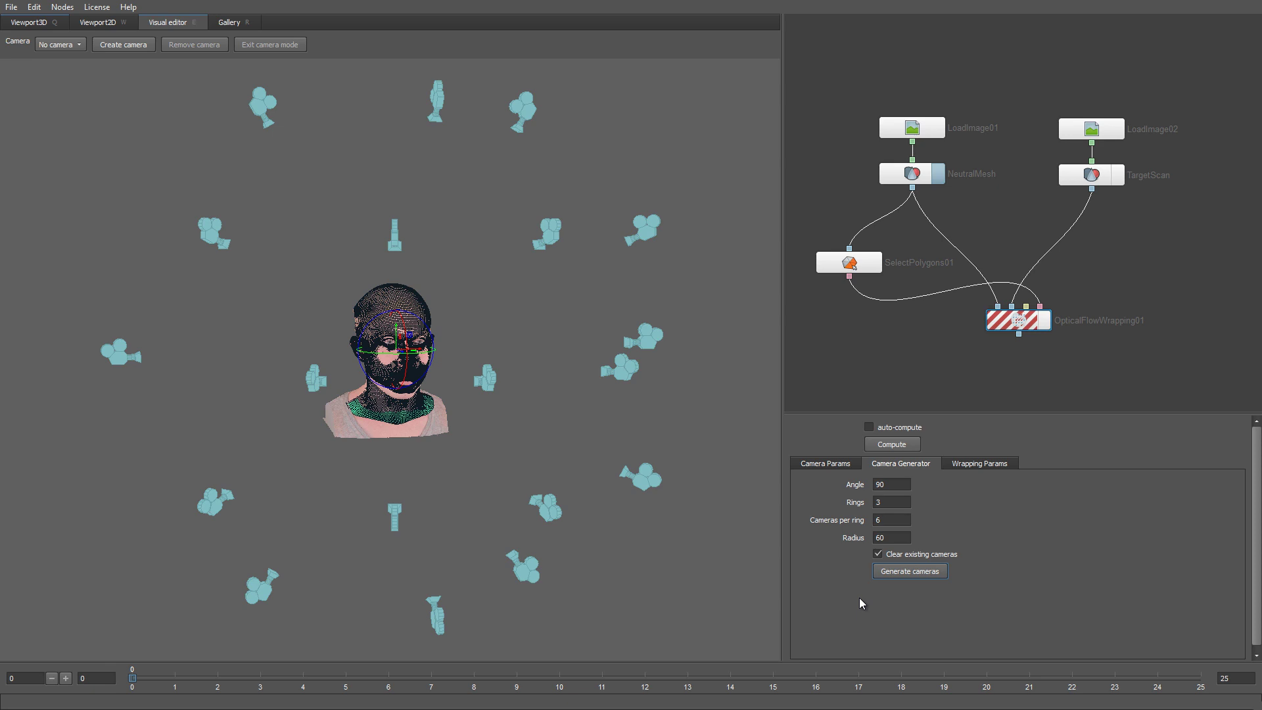
pyautogui.hotkey('ctrl', 'z')
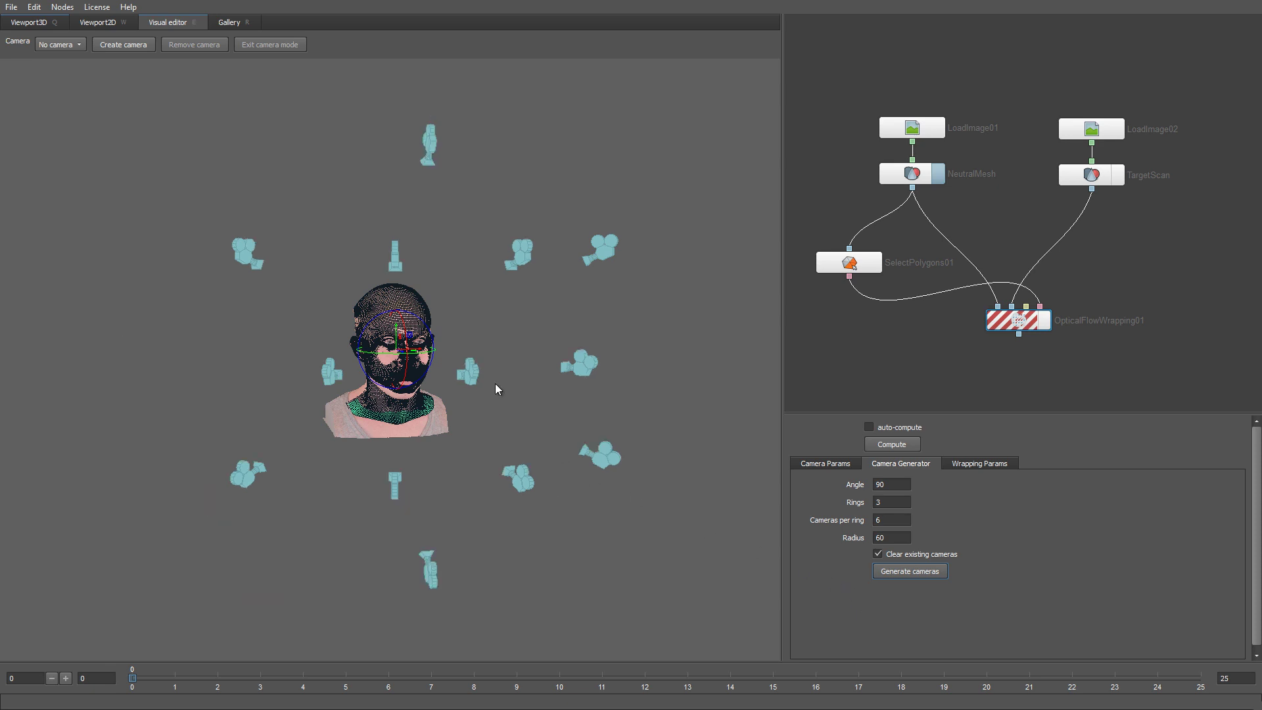
# Look through the rig's cameras one after another from Camera00 to Camera11 and check how each frames the head.
pyautogui.doubleClick(472, 377)
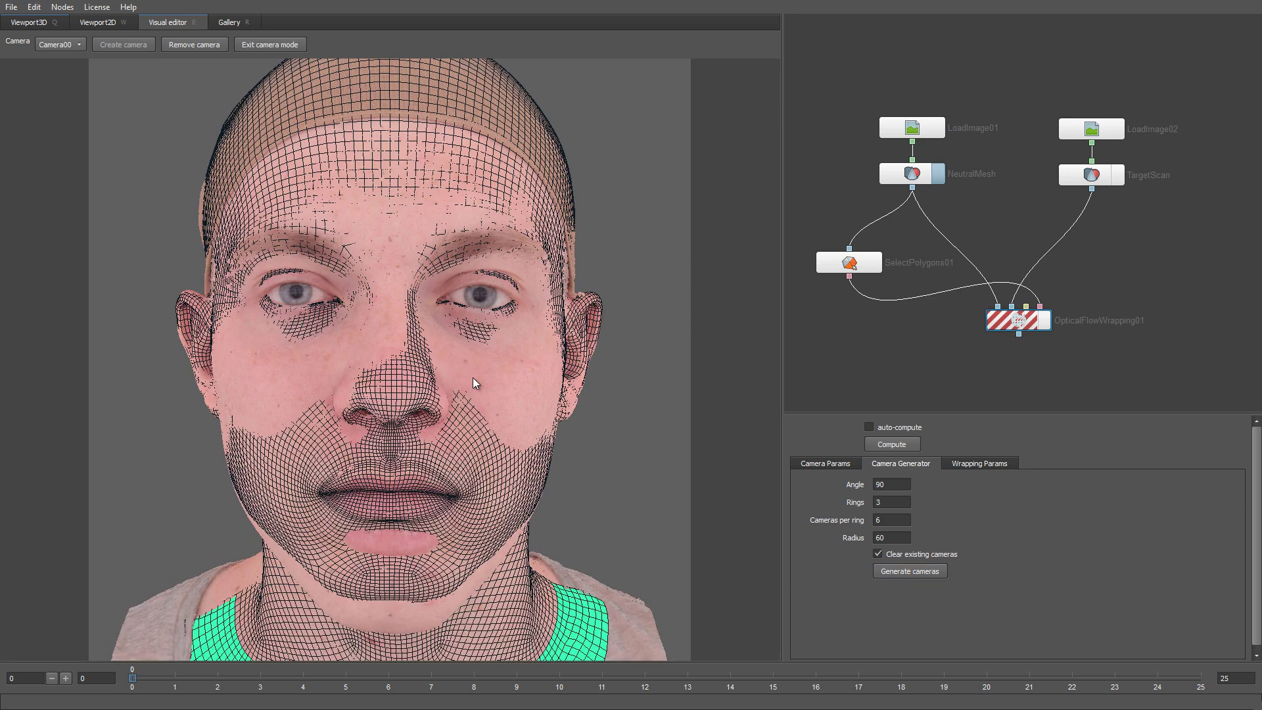
pyautogui.click(78, 46)
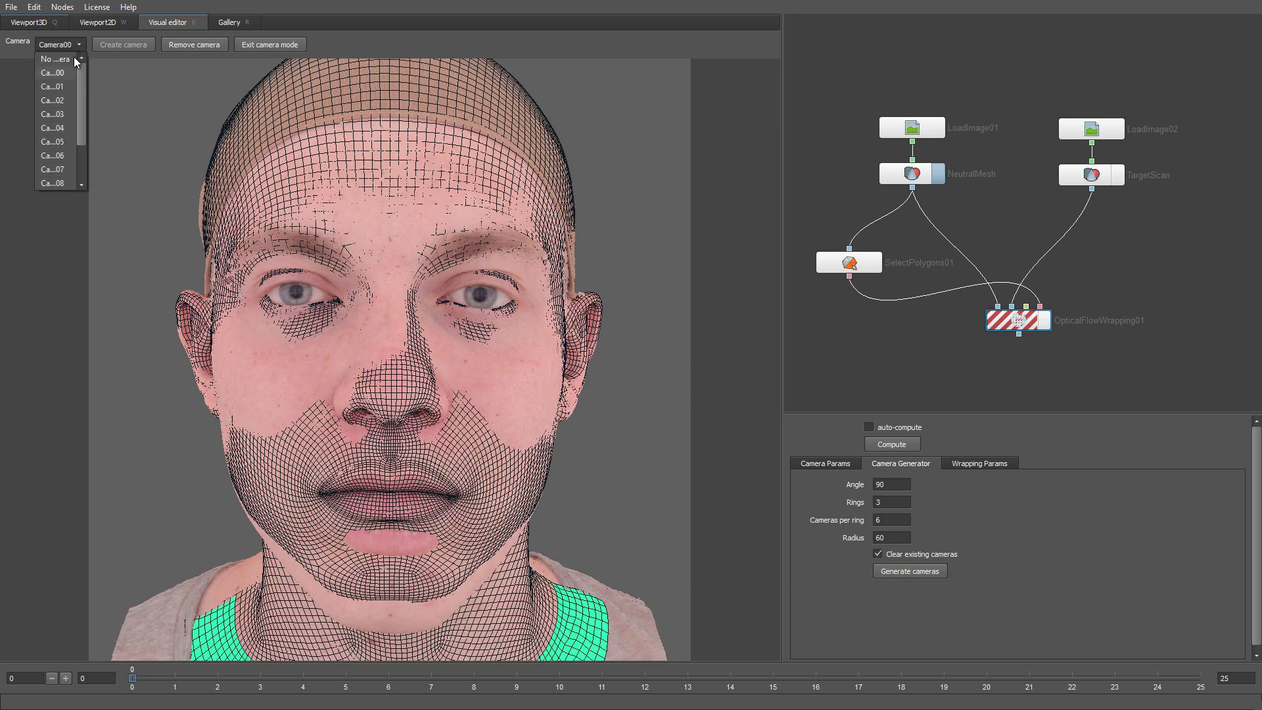
pyautogui.click(66, 86)
pyautogui.click(69, 47)
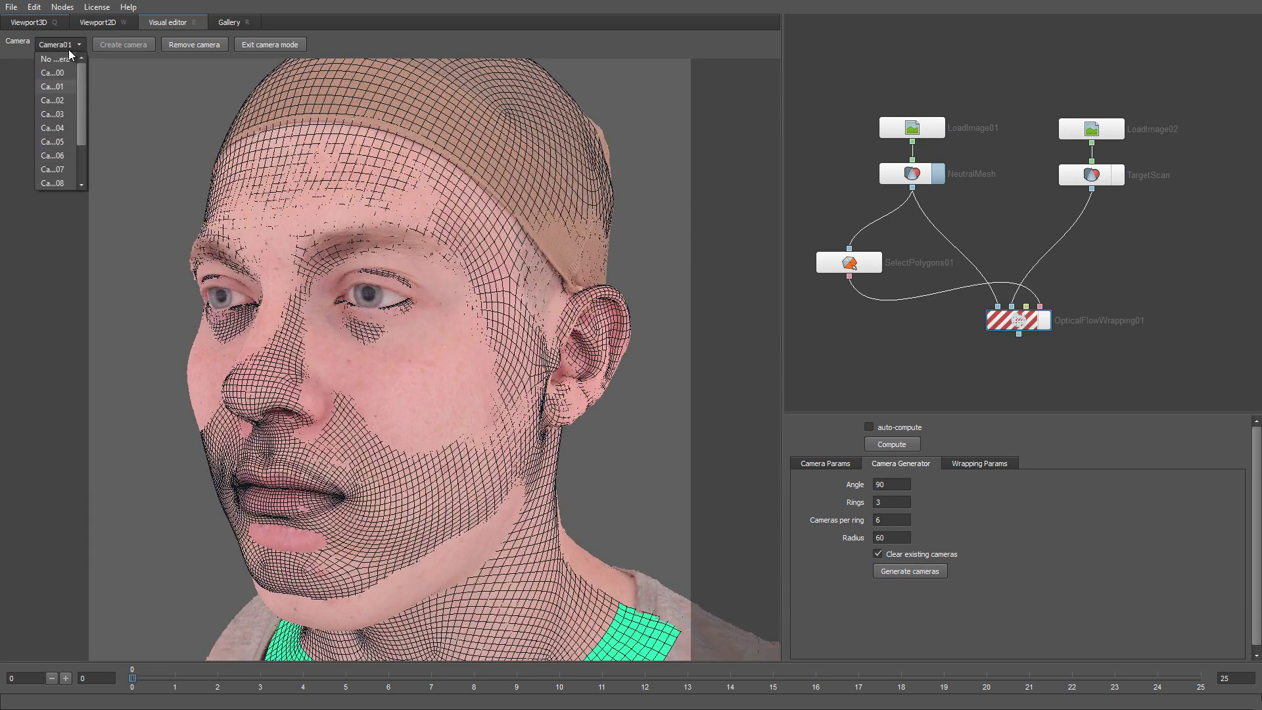
pyautogui.click(66, 101)
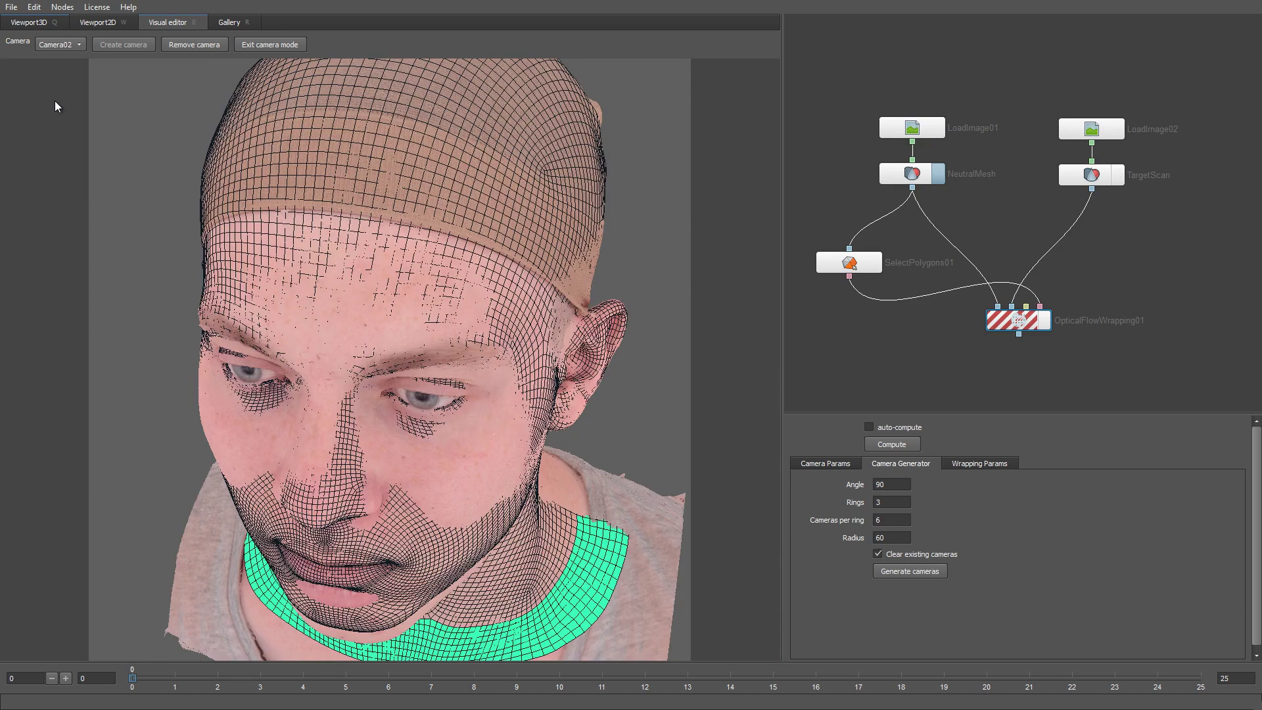
pyautogui.scroll(-4, 56, 42)
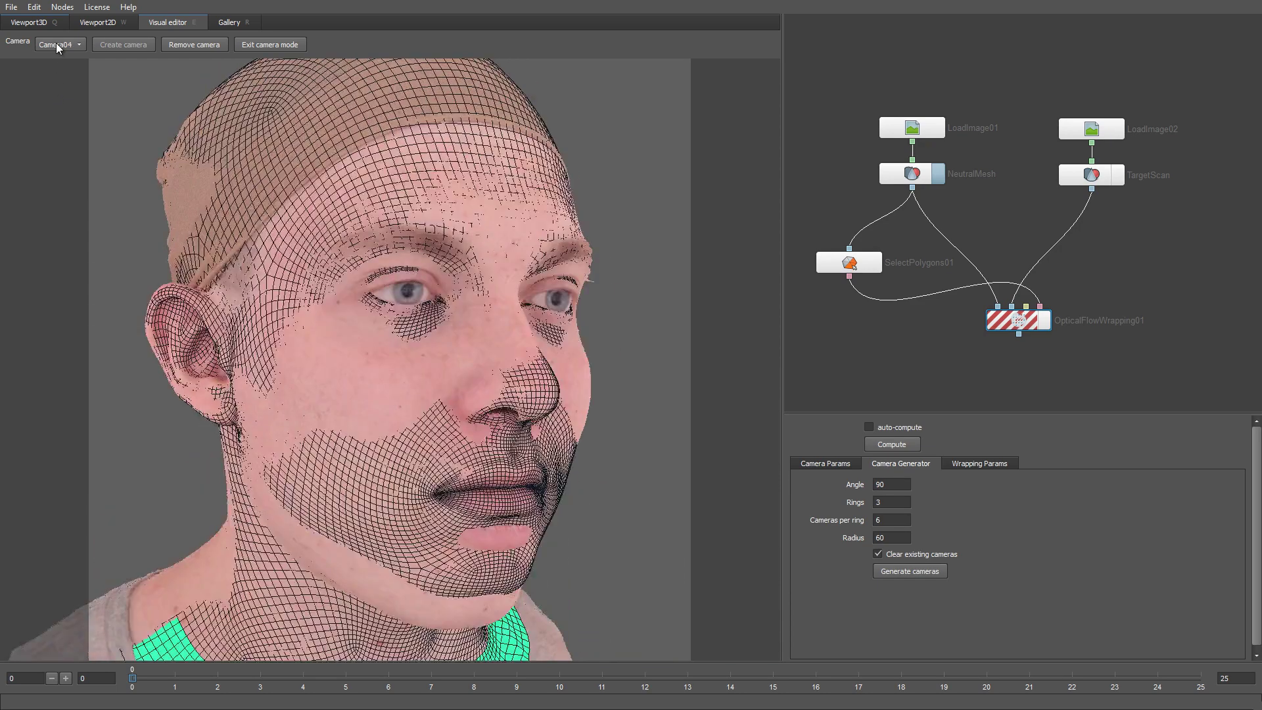
pyautogui.scroll(-5, 57, 42)
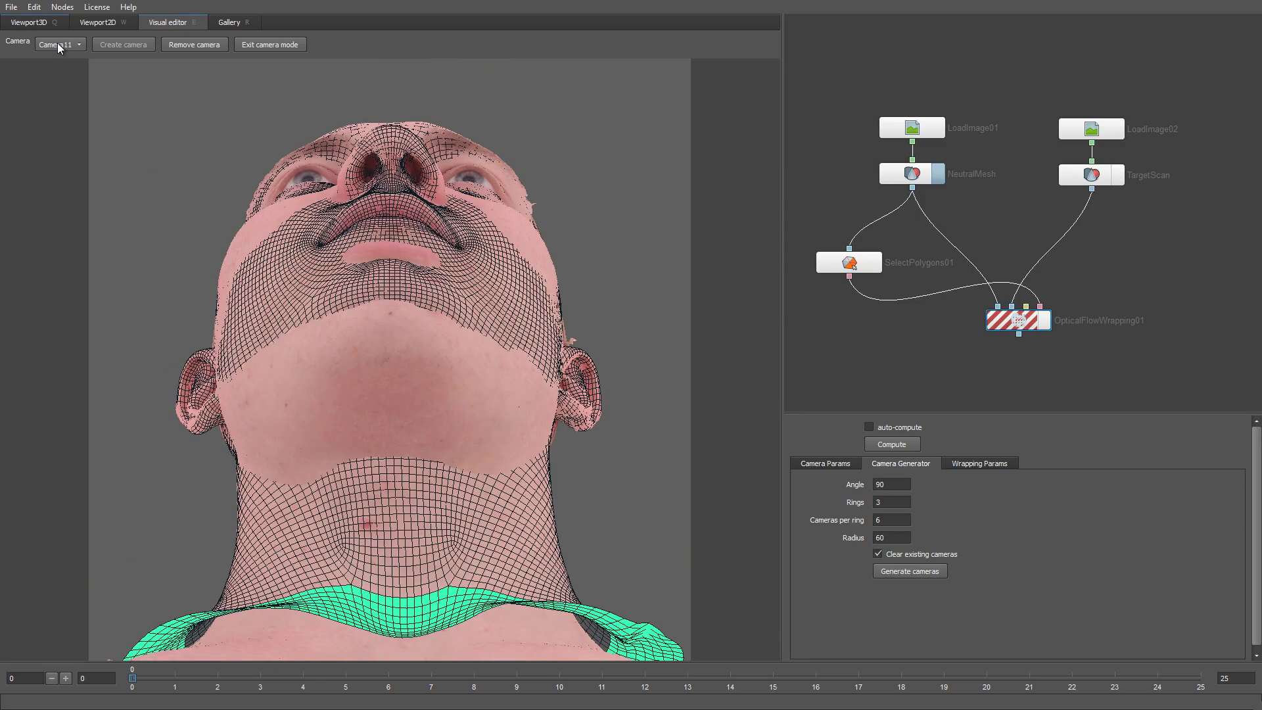
# Raise the viewpoint of Camera11 so it frames the whole face from below, and exit camera mode.
pyautogui.moveTo(504, 300); pyautogui.dragTo(527, 430)
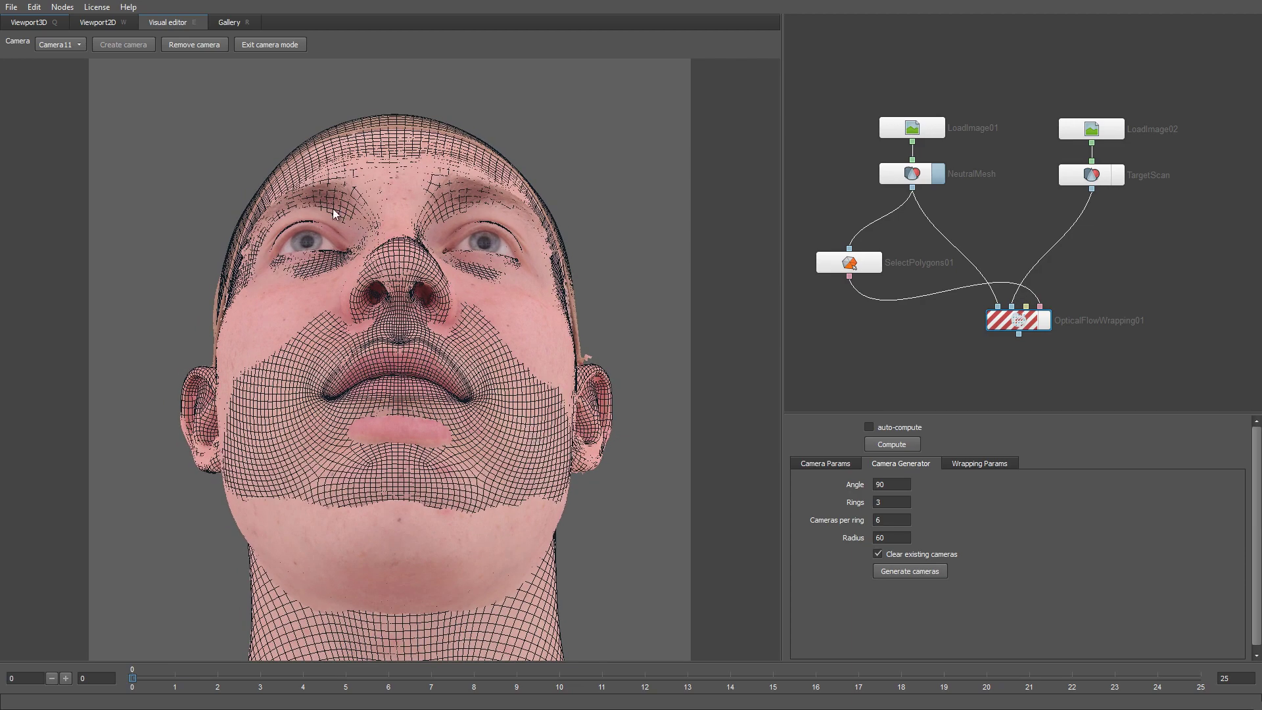
pyautogui.click(273, 45)
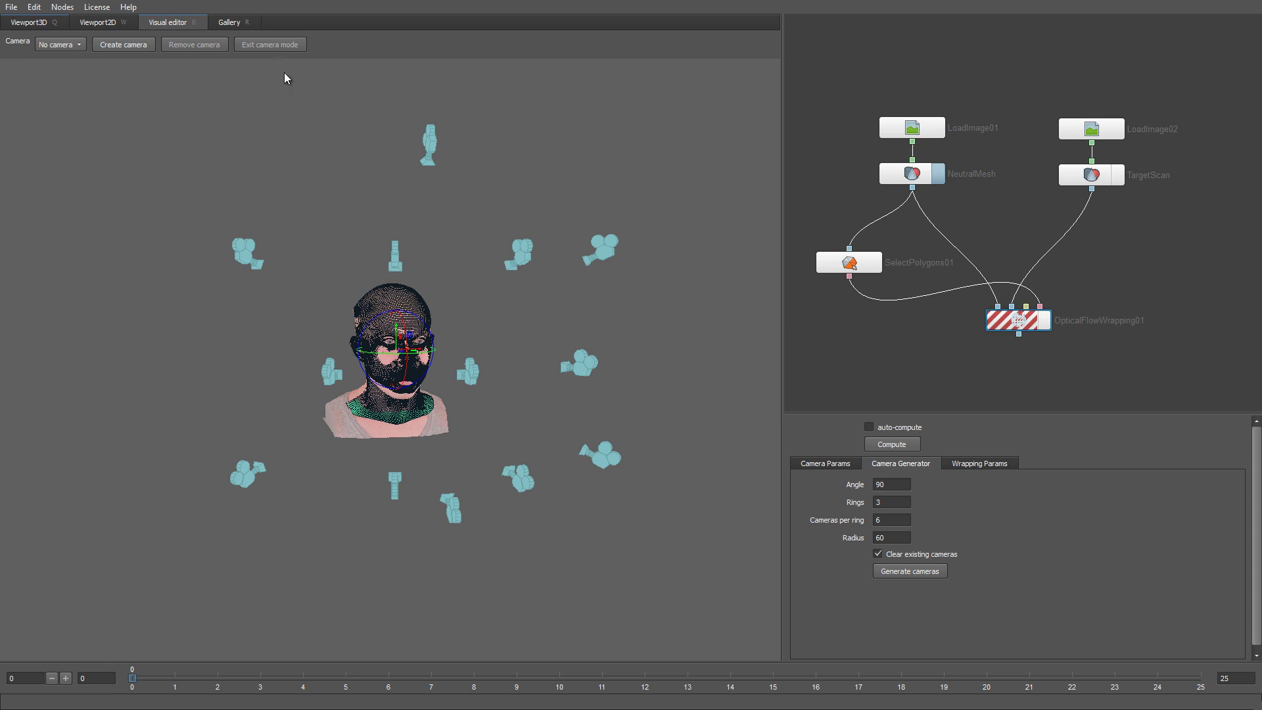
pyautogui.click(467, 373)
pyautogui.click(580, 363)
pyautogui.hotkey('ctrl', 'z')
pyautogui.moveTo(468, 402); pyautogui.dragTo(447, 406)
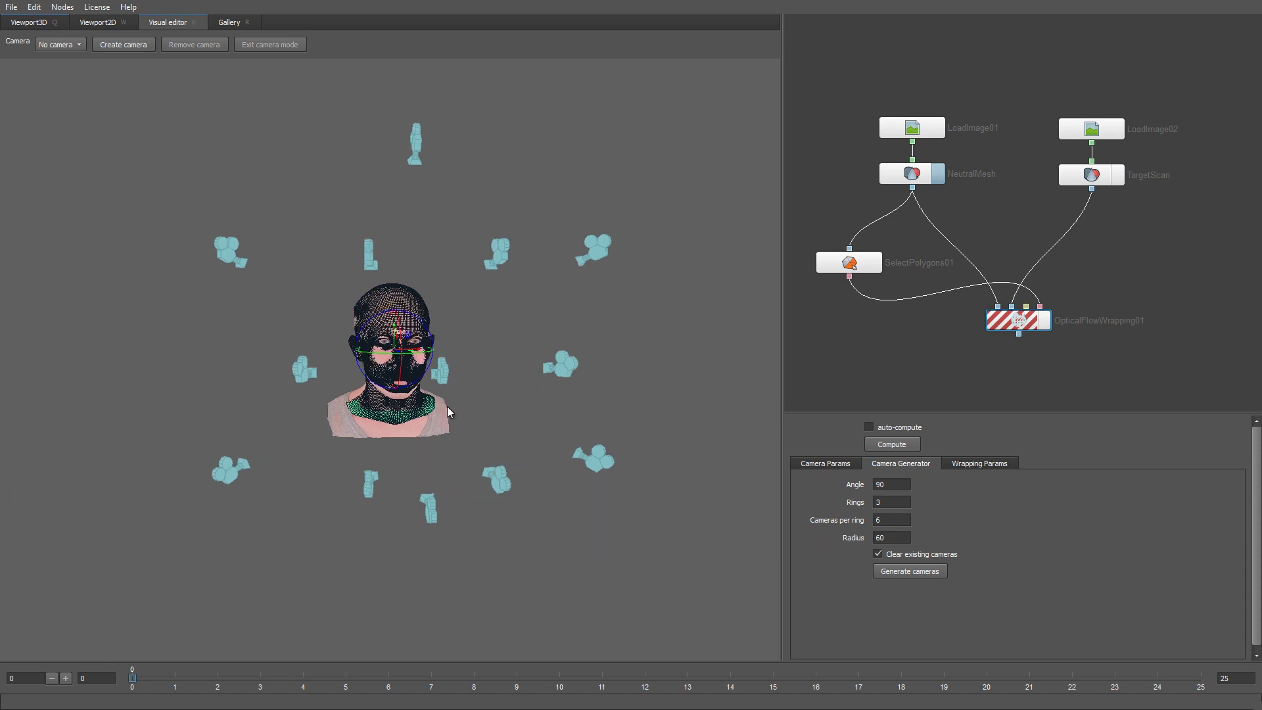
pyautogui.moveTo(447, 406); pyautogui.dragTo(620, 511, button='right')
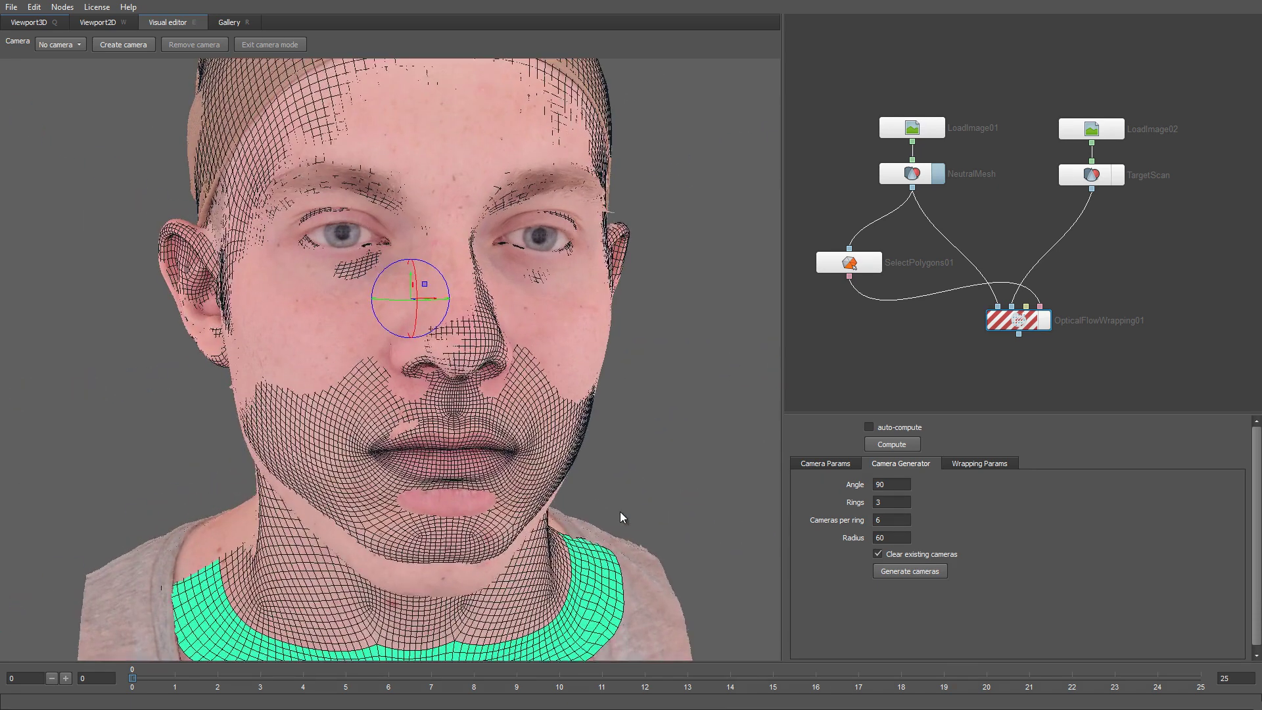
# Create an additional camera that looks at the mouth and chin from slightly below, and exit camera mode.
pyautogui.moveTo(620, 512); pyautogui.dragTo(607, 494)
pyautogui.moveTo(607, 495); pyautogui.dragTo(612, 566, button='right')
pyautogui.moveTo(612, 566); pyautogui.dragTo(610, 511, button='middle')
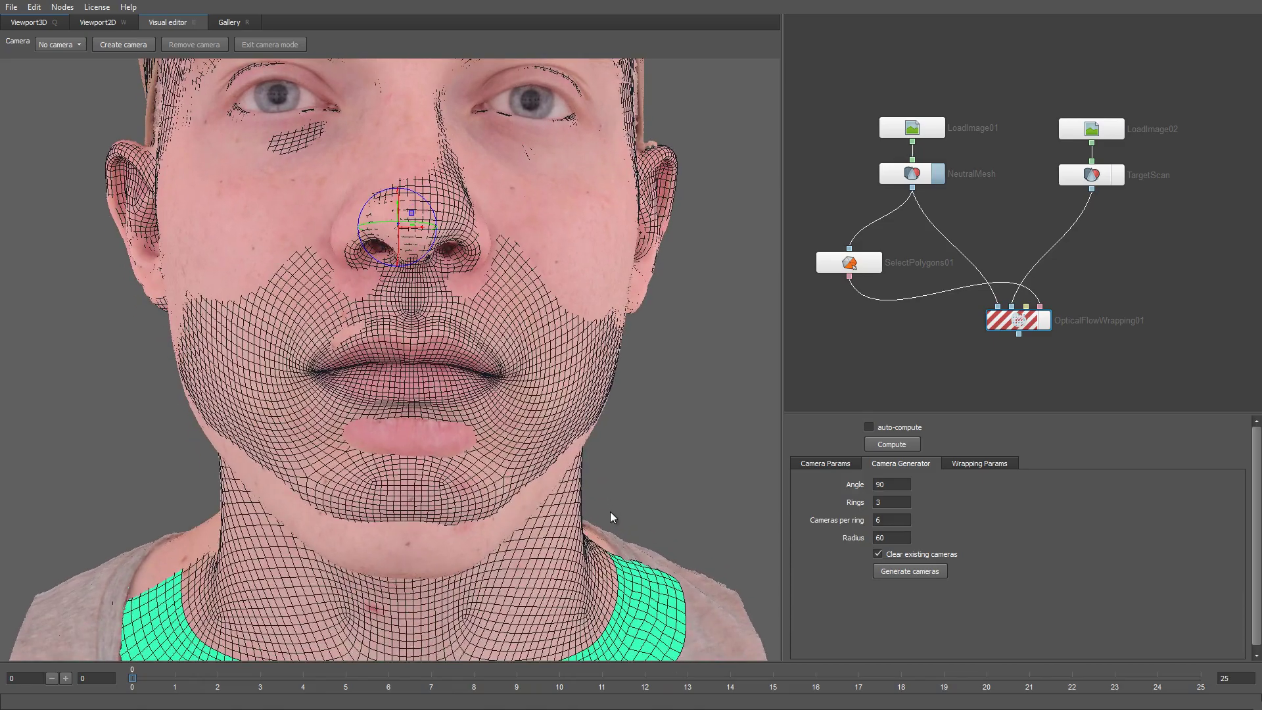
pyautogui.click(125, 45)
pyautogui.moveTo(388, 328); pyautogui.dragTo(439, 411, button='right')
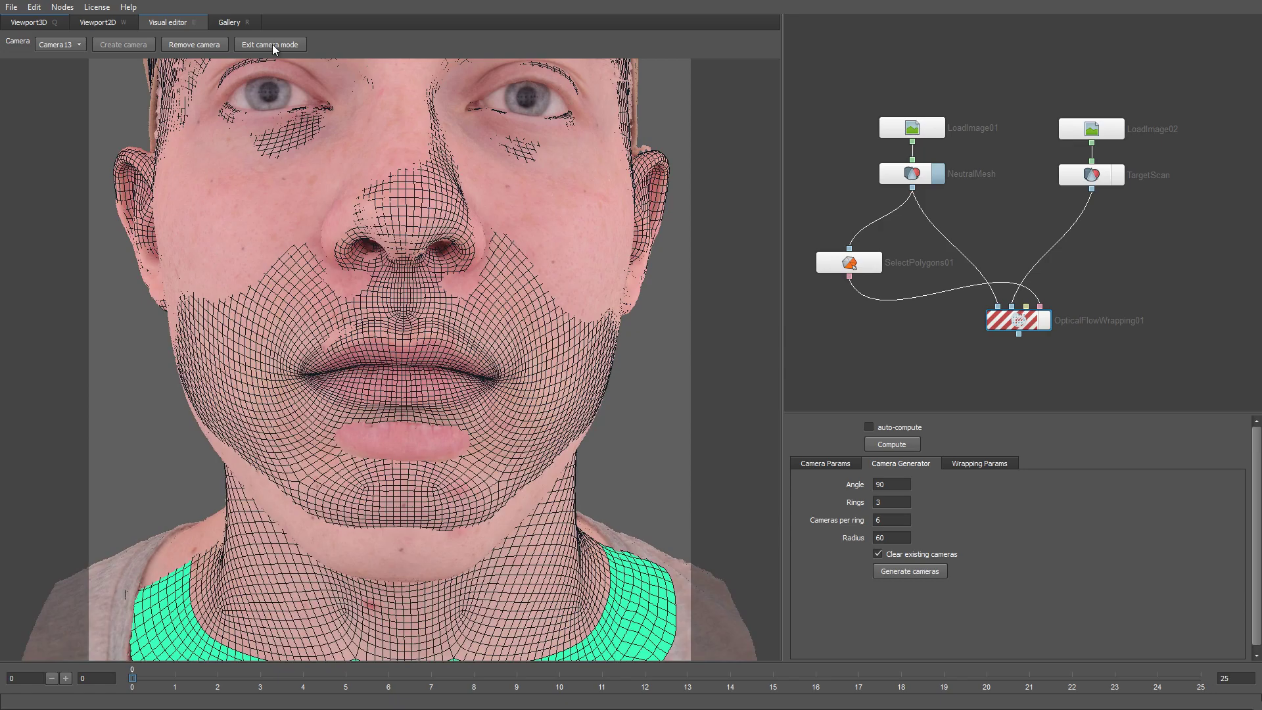
pyautogui.click(272, 45)
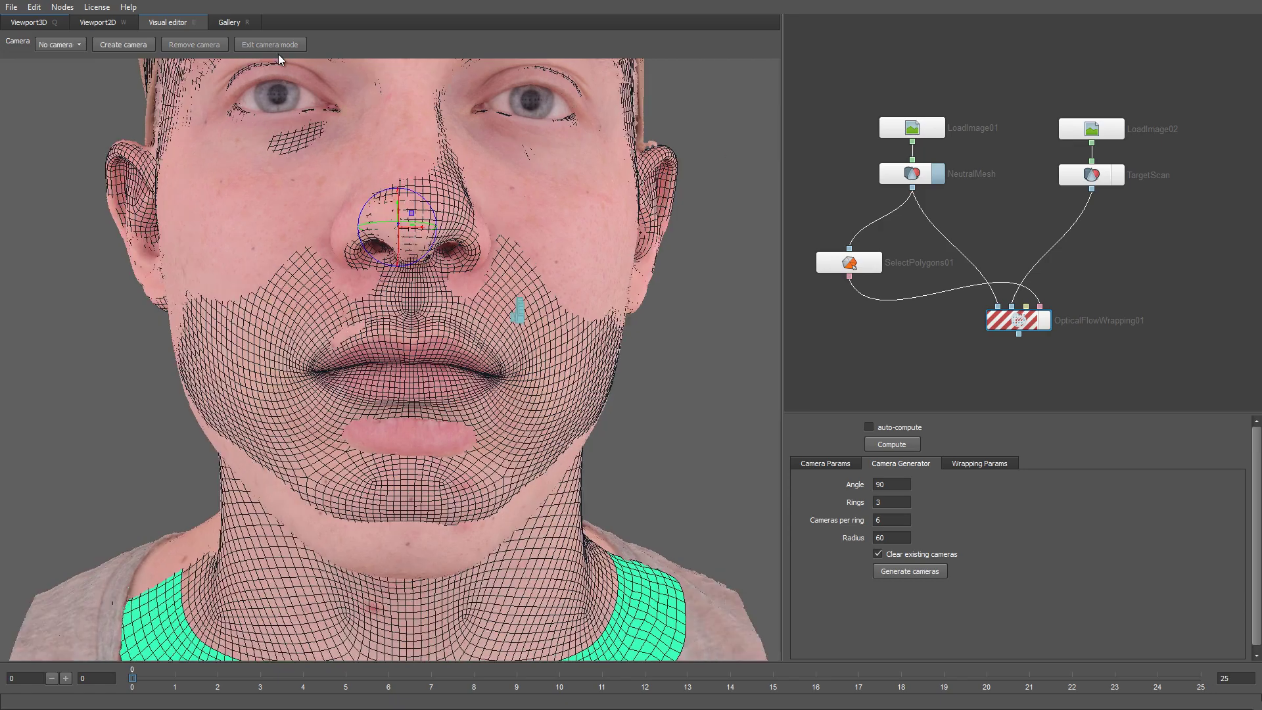
# Turn off the wireframe display of the NeutralMesh node.
pyautogui.moveTo(530, 432); pyautogui.dragTo(487, 348, button='right')
pyautogui.moveTo(487, 347); pyautogui.dragTo(538, 395)
pyautogui.moveTo(538, 394); pyautogui.dragTo(514, 322, button='right')
pyautogui.moveTo(514, 318); pyautogui.dragTo(512, 293)
pyautogui.click(907, 180)
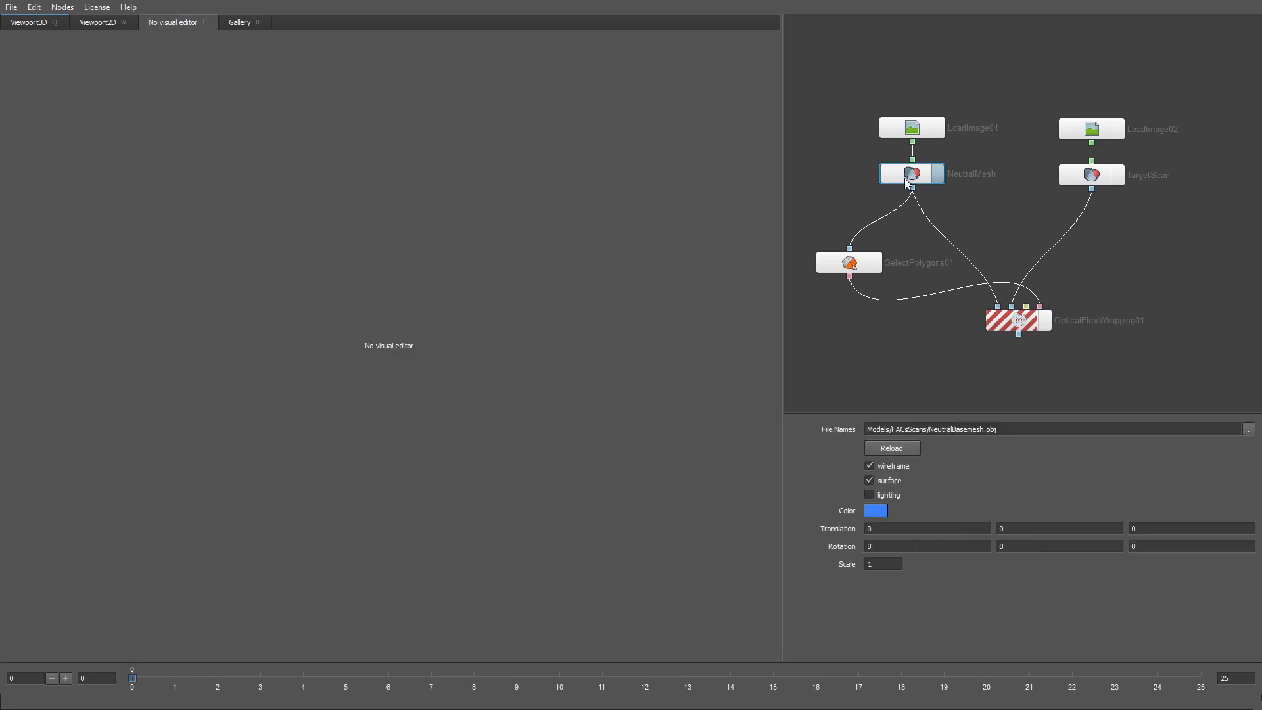
# Compute OpticalFlowWrapping01 on the open-mouth scan with the correspondences shown in its progress window.
pyautogui.click(1006, 341)
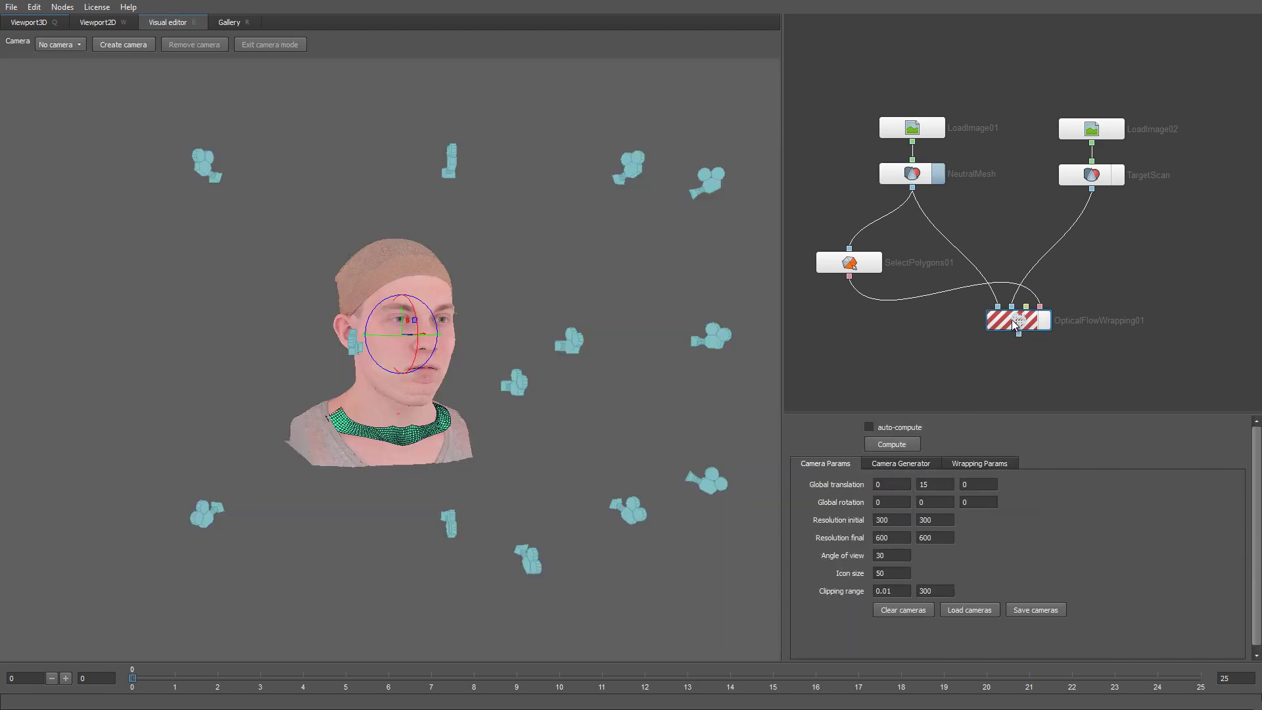
pyautogui.click(909, 444)
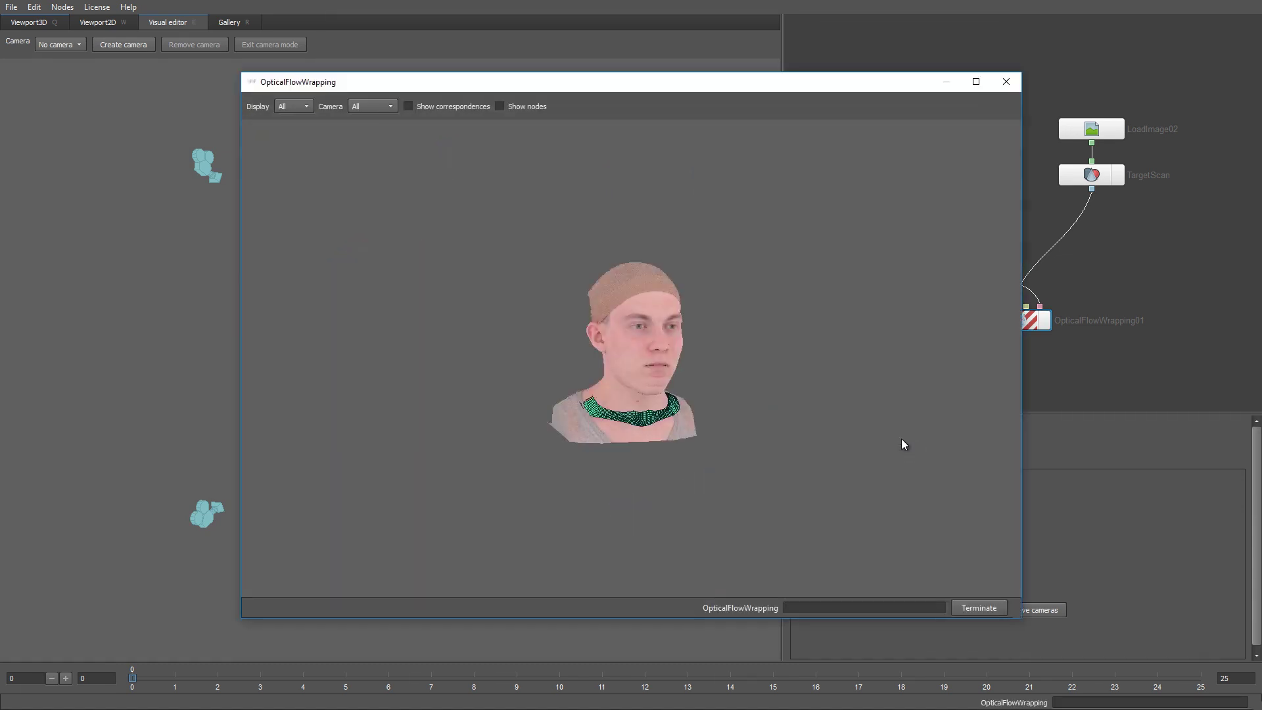
pyautogui.click(433, 107)
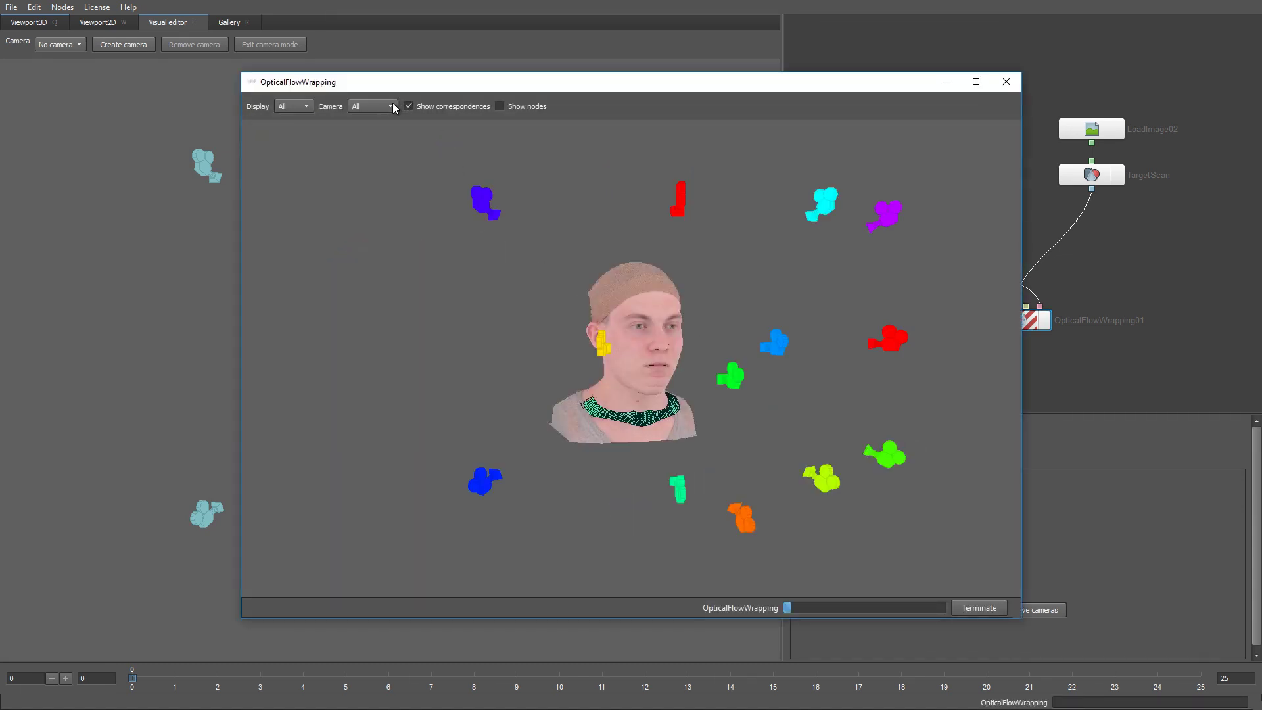
# Isolate Camera00 in the progress window and check its correspondences, switching the display between the target alone and all geometry.
pyautogui.click(392, 105)
pyautogui.click(365, 135)
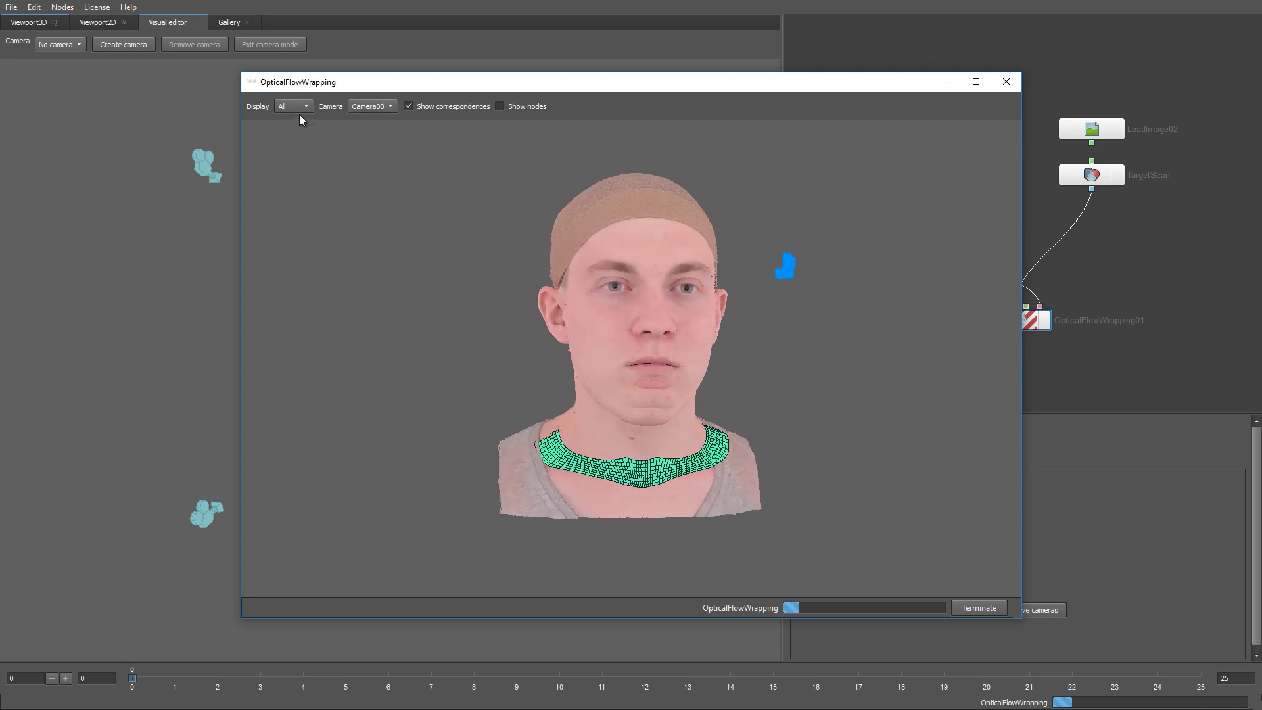
pyautogui.scroll(-2, 294, 109)
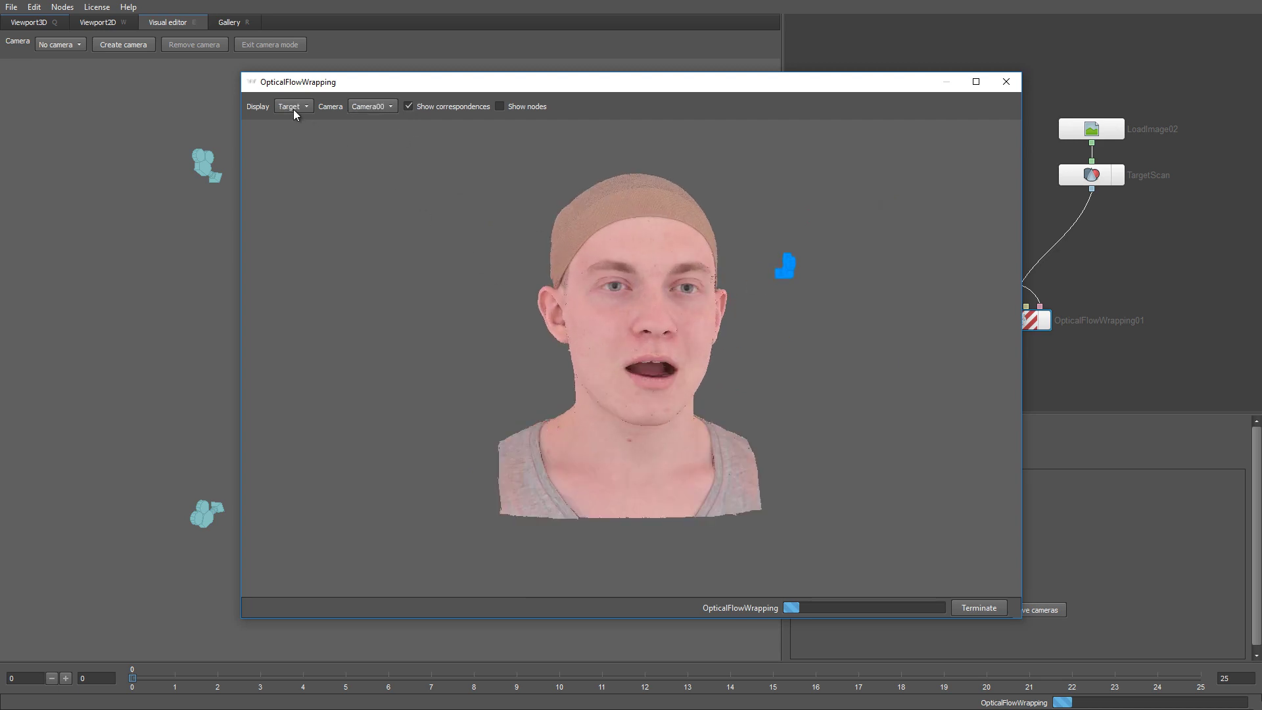
pyautogui.scroll(2, 293, 109)
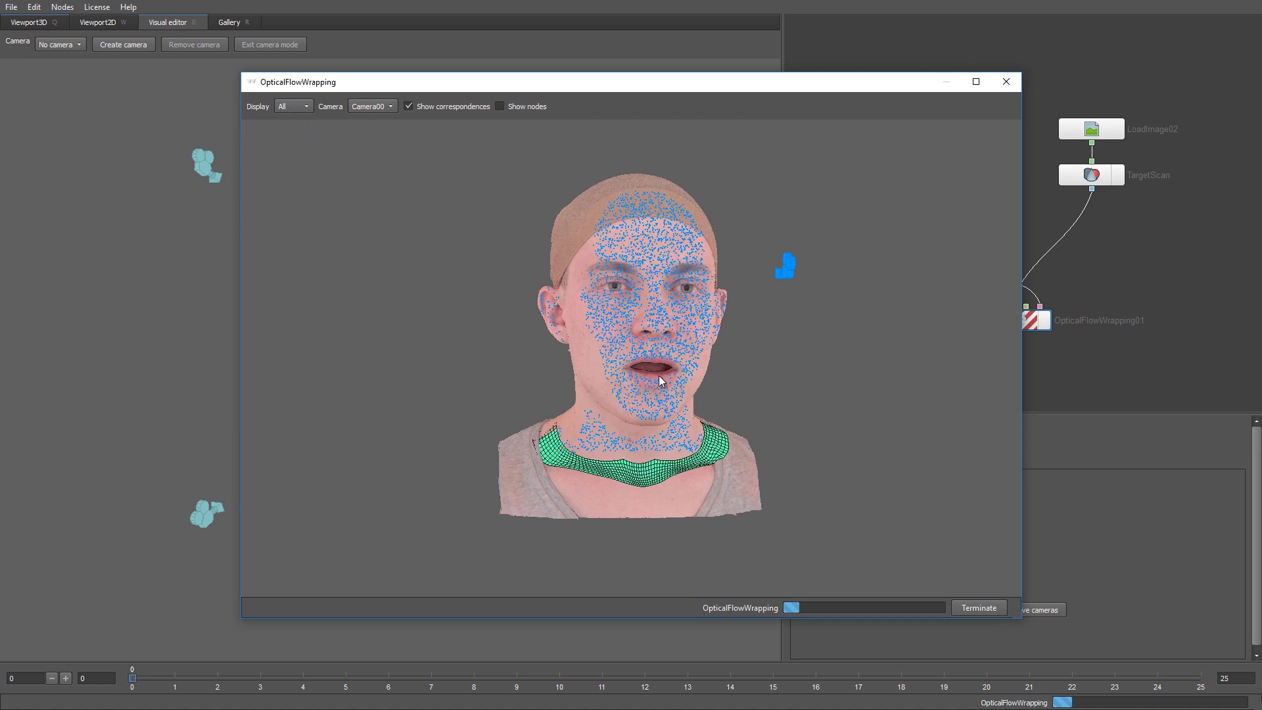
# Go through the remaining cameras one after another and examine which part of the head each one's correspondences cover.
pyautogui.scroll(-5, 622, 266)
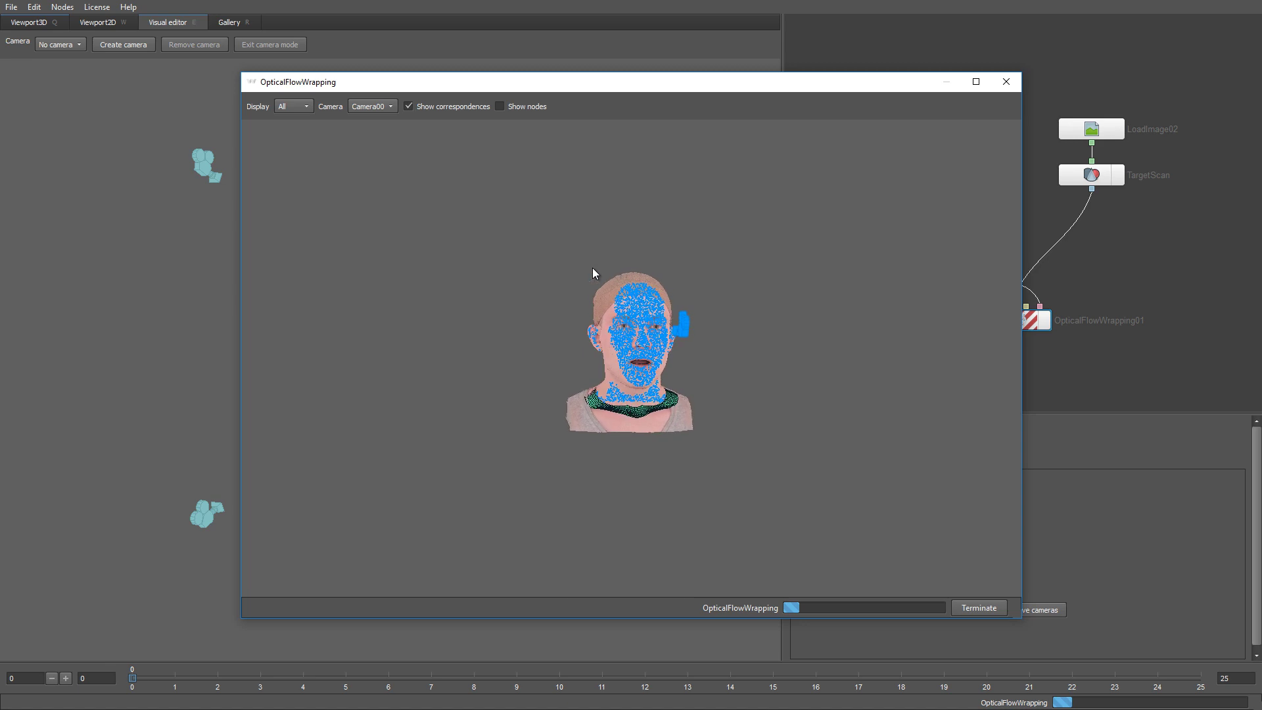
pyautogui.scroll(-4, 379, 106)
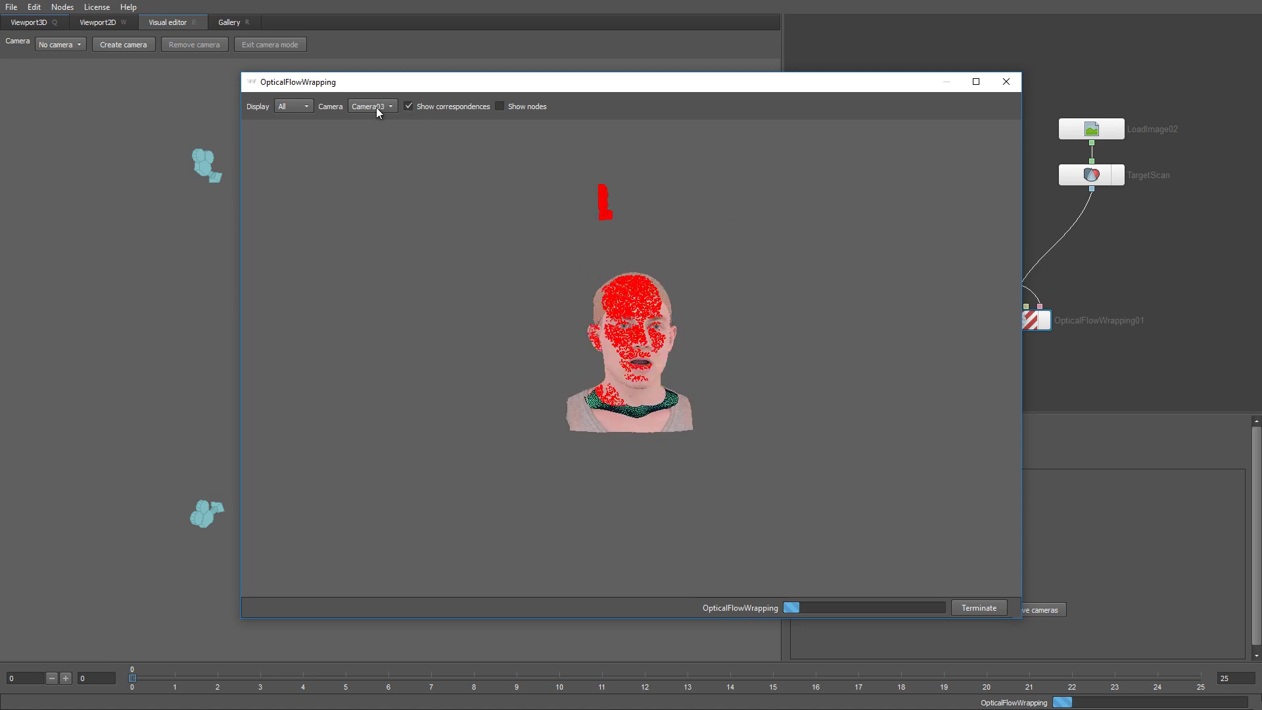
pyautogui.scroll(-4, 376, 107)
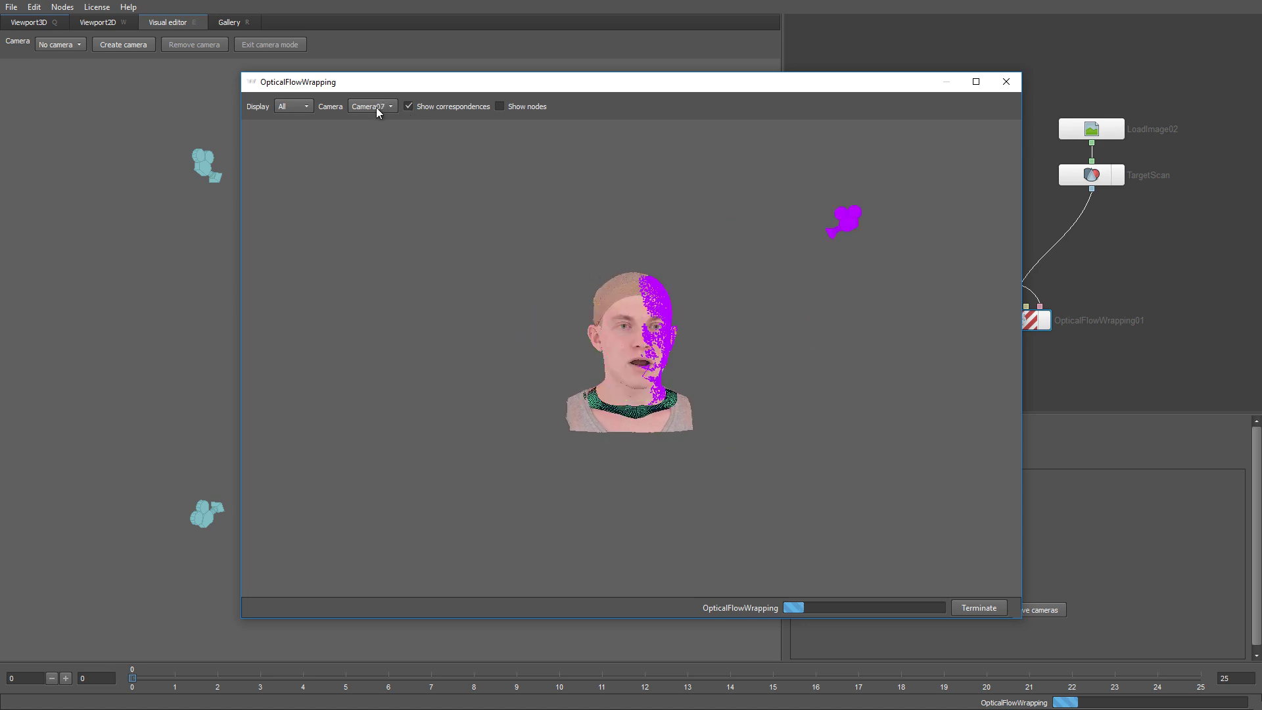
pyautogui.scroll(-3, 376, 108)
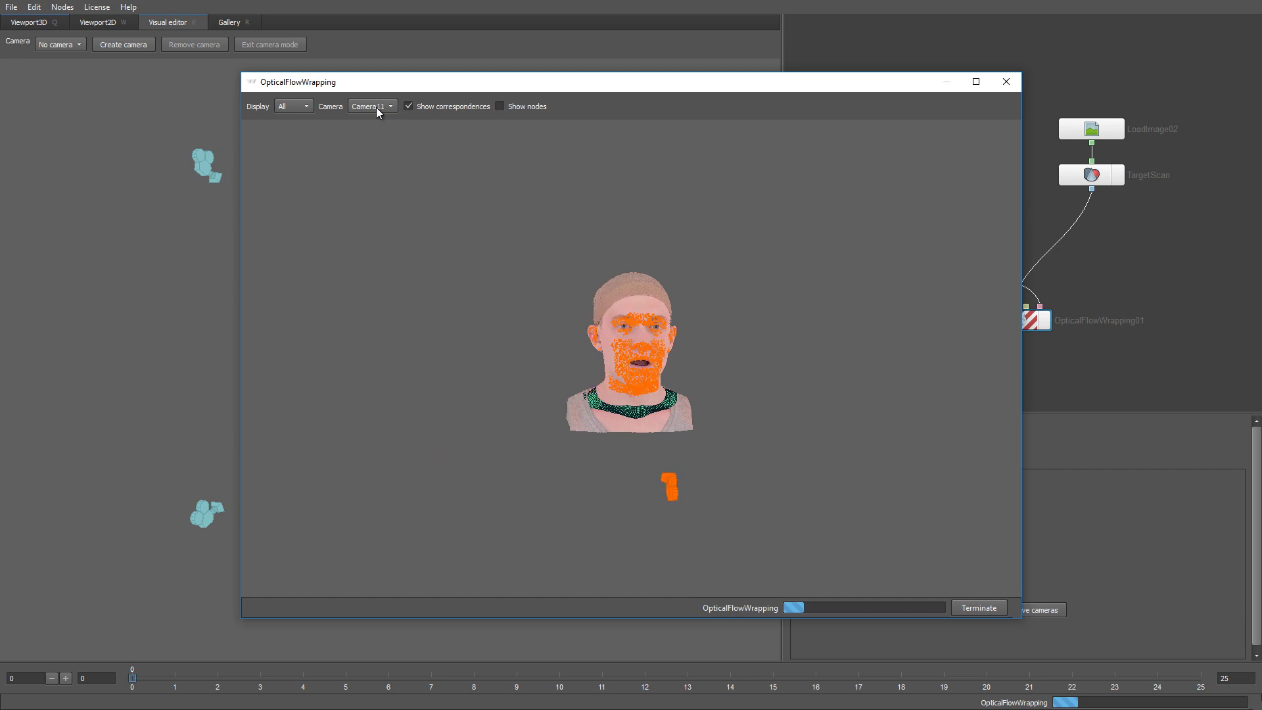
pyautogui.scroll(-3, 376, 107)
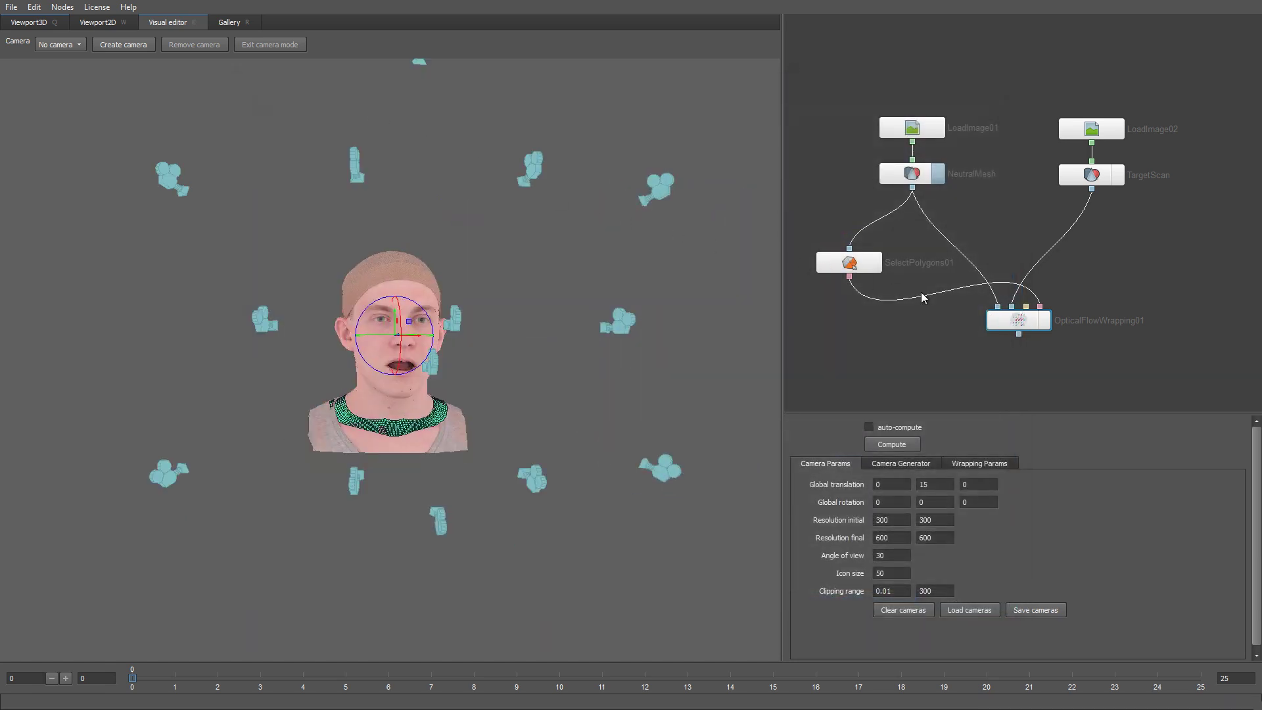
# Display the OpticalFlowWrapping01 result in the 3D viewport and examine the wrapped face up close.
pyautogui.click(1044, 320)
pyautogui.click(8, 24)
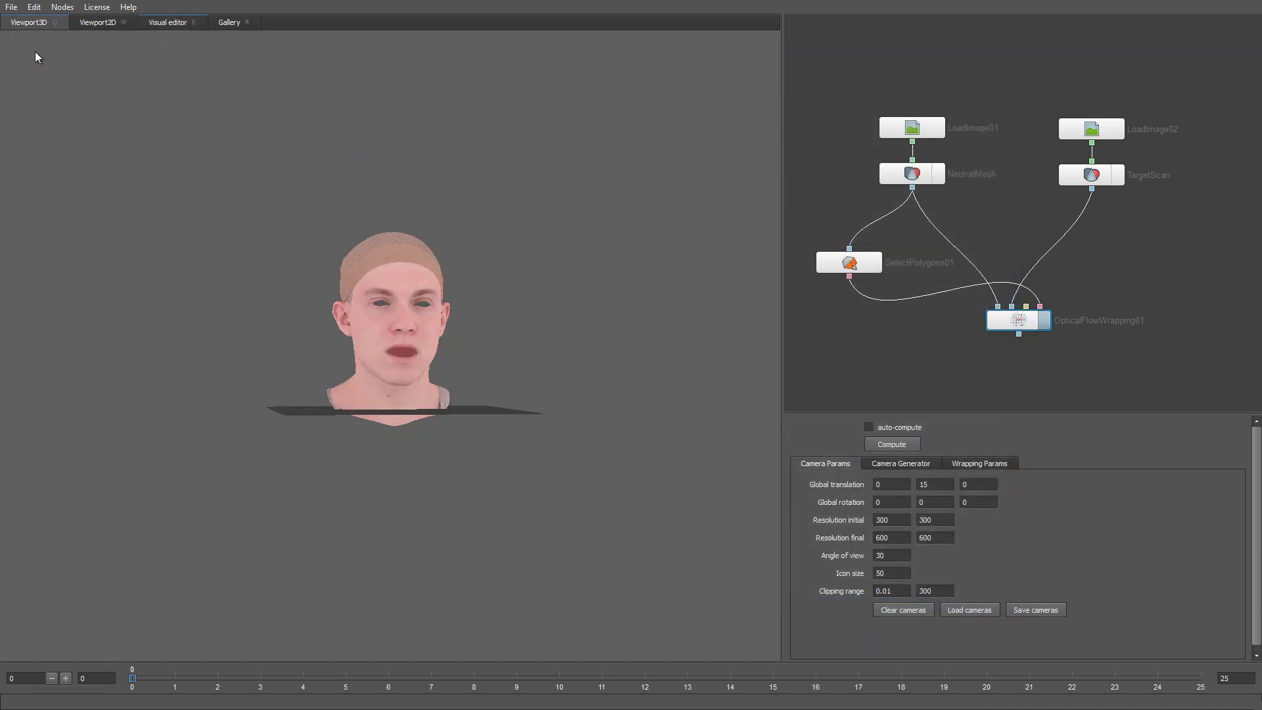
pyautogui.moveTo(379, 285); pyautogui.dragTo(474, 585, button='right')
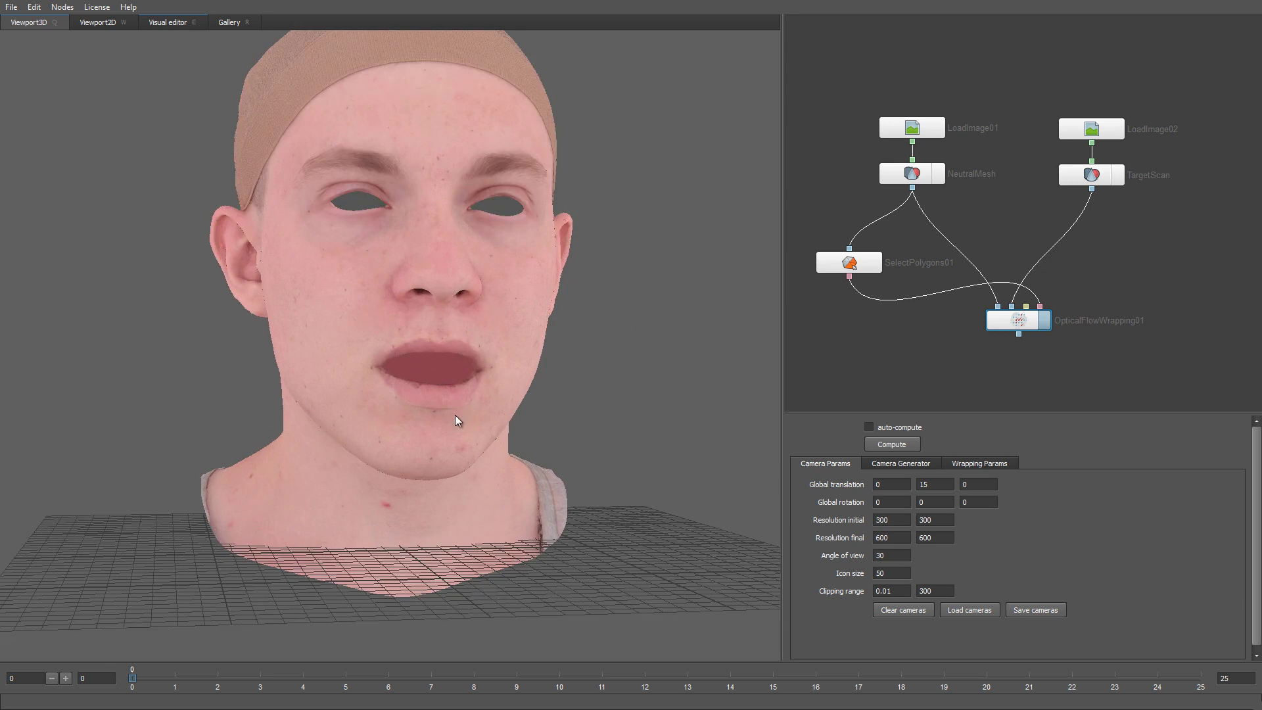
pyautogui.moveTo(458, 420); pyautogui.dragTo(519, 464)
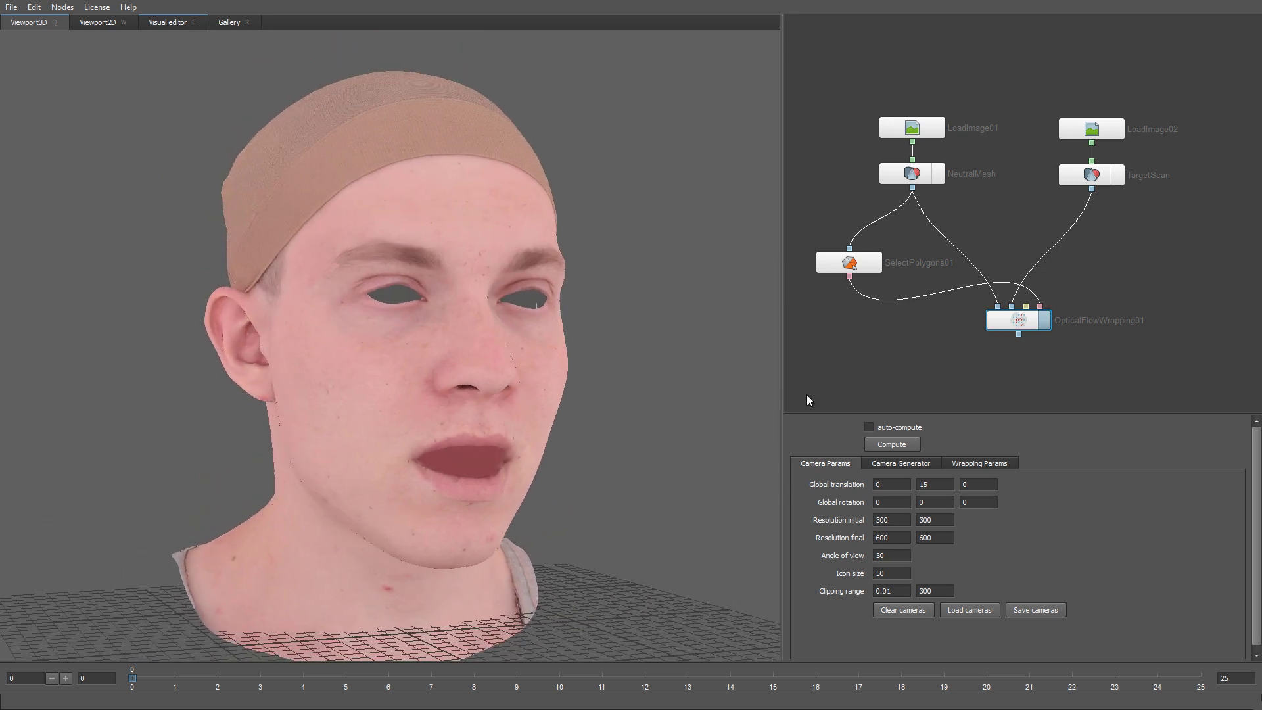
# Compare the wrapped open-mouth mesh with the scan by alternating the display between OpticalFlowWrapping01 and TargetScan.
pyautogui.click(1116, 175)
pyautogui.click(1111, 170)
pyautogui.click(1110, 171)
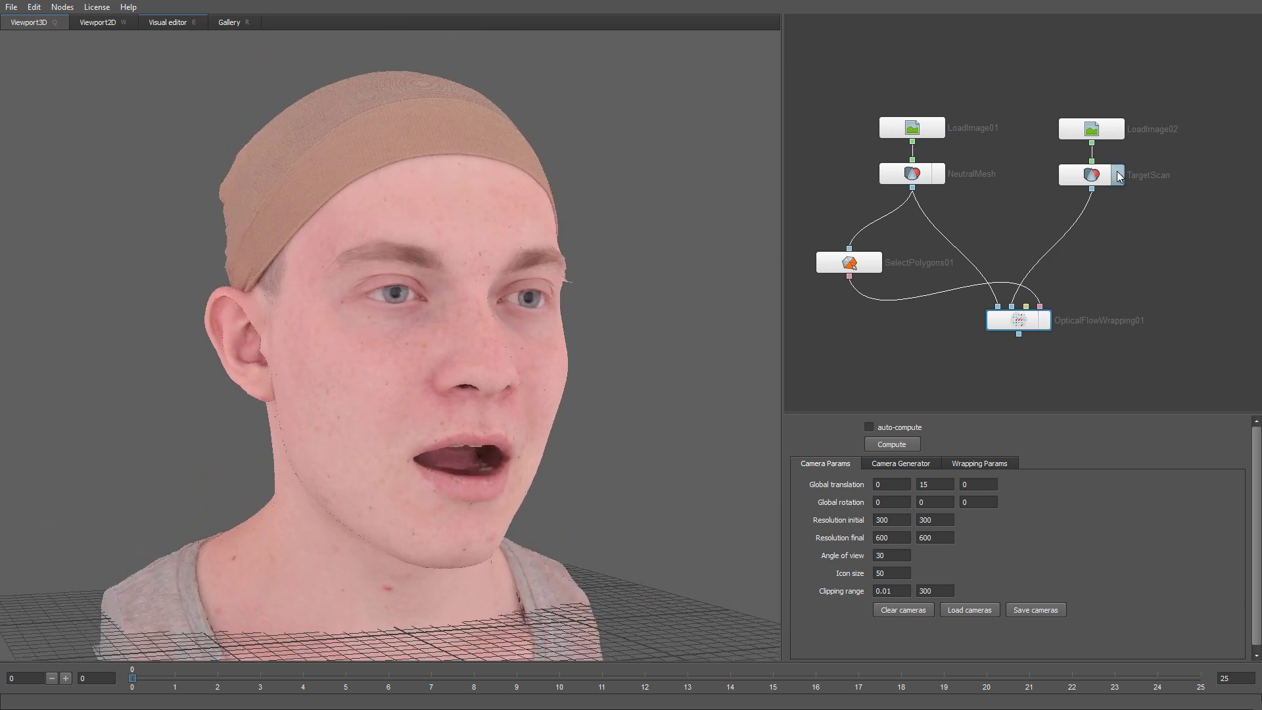
pyautogui.click(1110, 172)
pyautogui.click(1111, 173)
pyautogui.click(1110, 172)
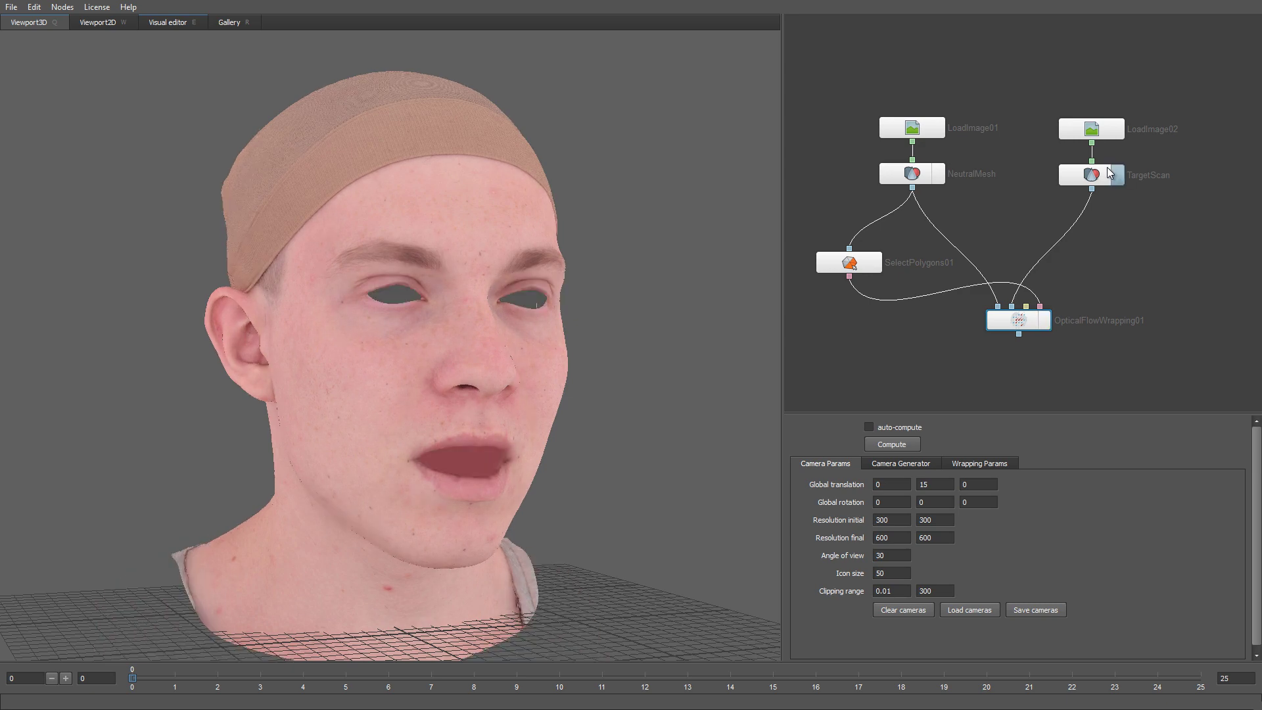
pyautogui.click(1111, 172)
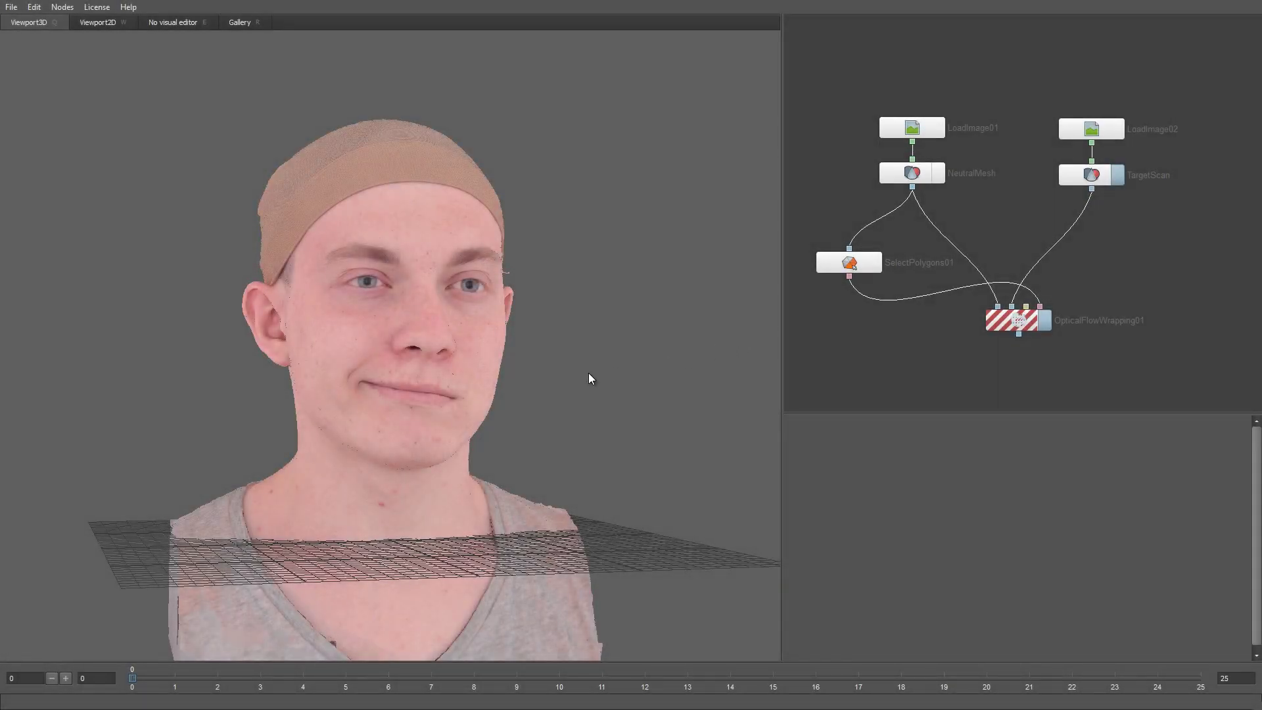
# Compute OpticalFlowWrapping01 for the target scan with the one-sided smile.
pyautogui.moveTo(588, 373)
pyautogui.mouseDown()
pyautogui.moveTo(546, 378)
pyautogui.moveTo(633, 371)
pyautogui.moveTo(550, 372)
pyautogui.moveTo(596, 372)
pyautogui.mouseUp()
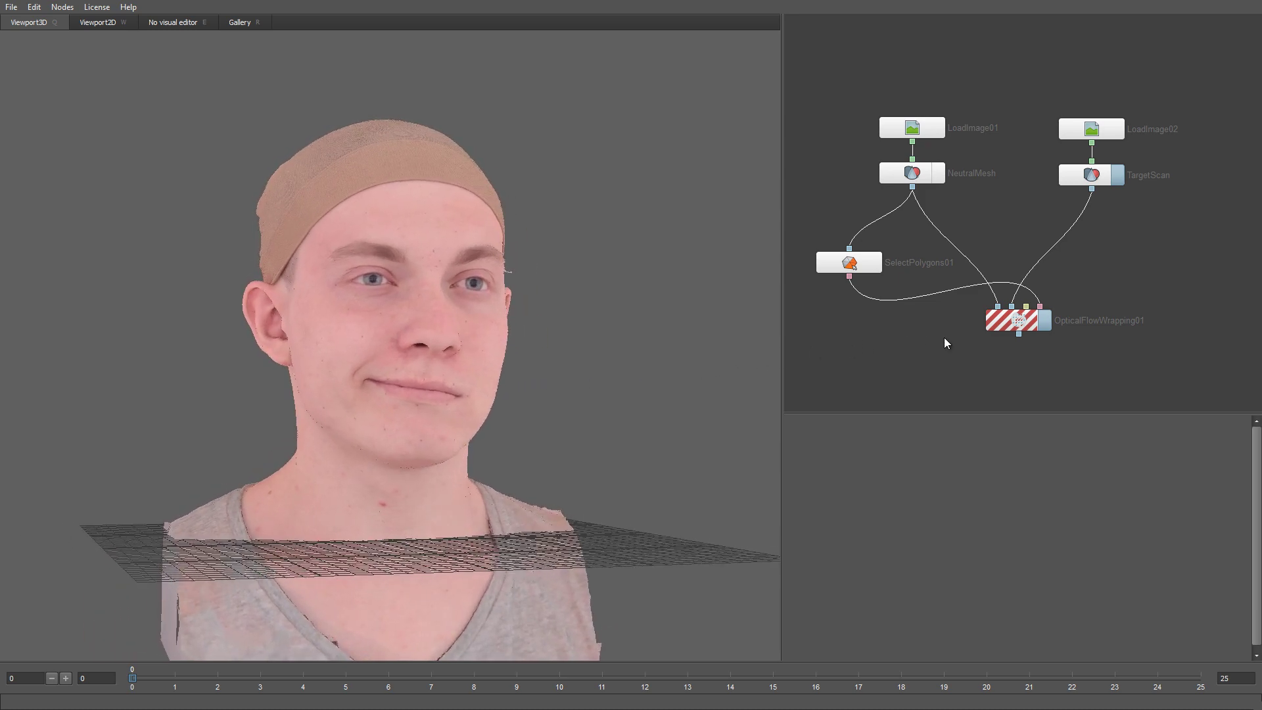
pyautogui.click(1010, 323)
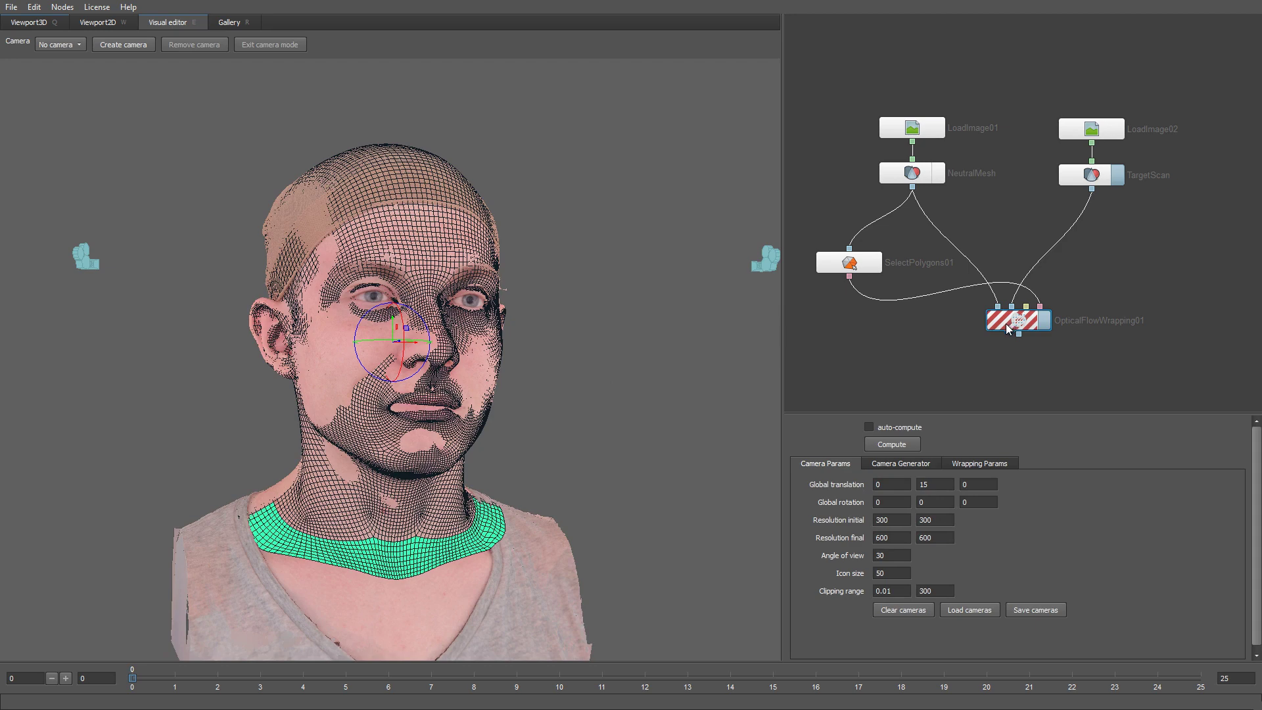
pyautogui.click(892, 445)
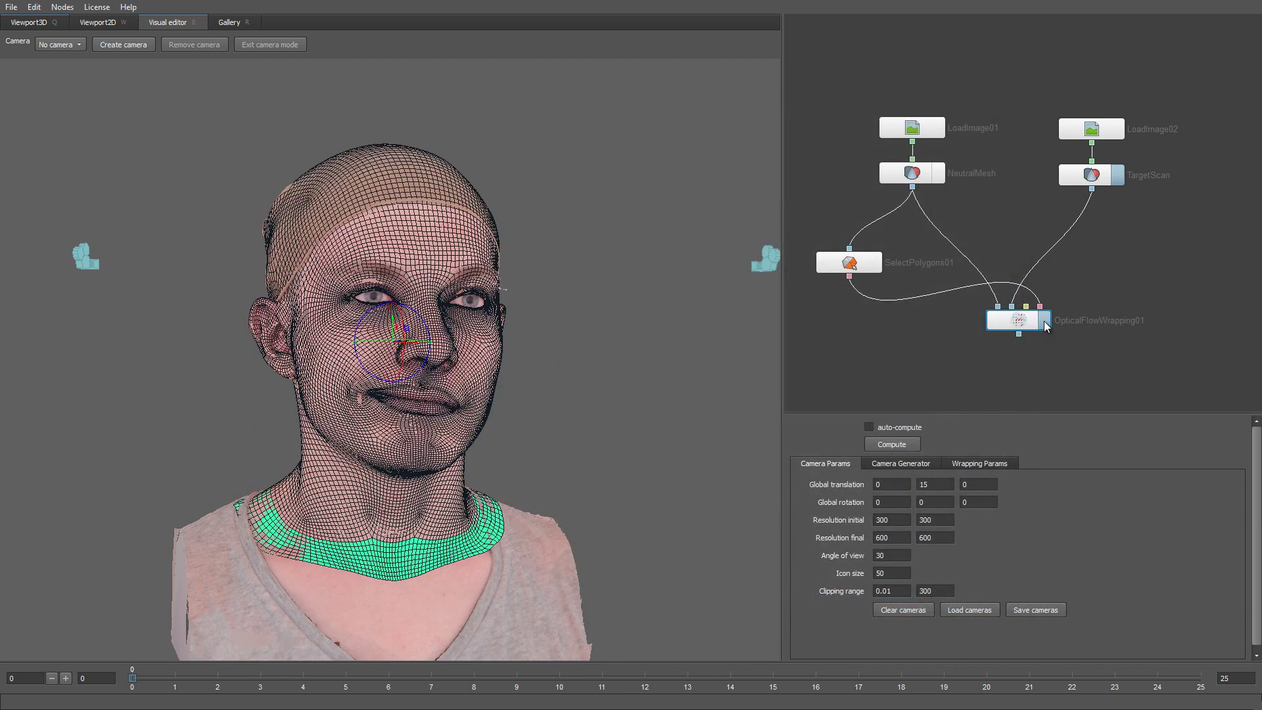
# Show the wrapped smile result in the 3D viewport and turn off the NeutralMesh wireframe.
pyautogui.press('q')
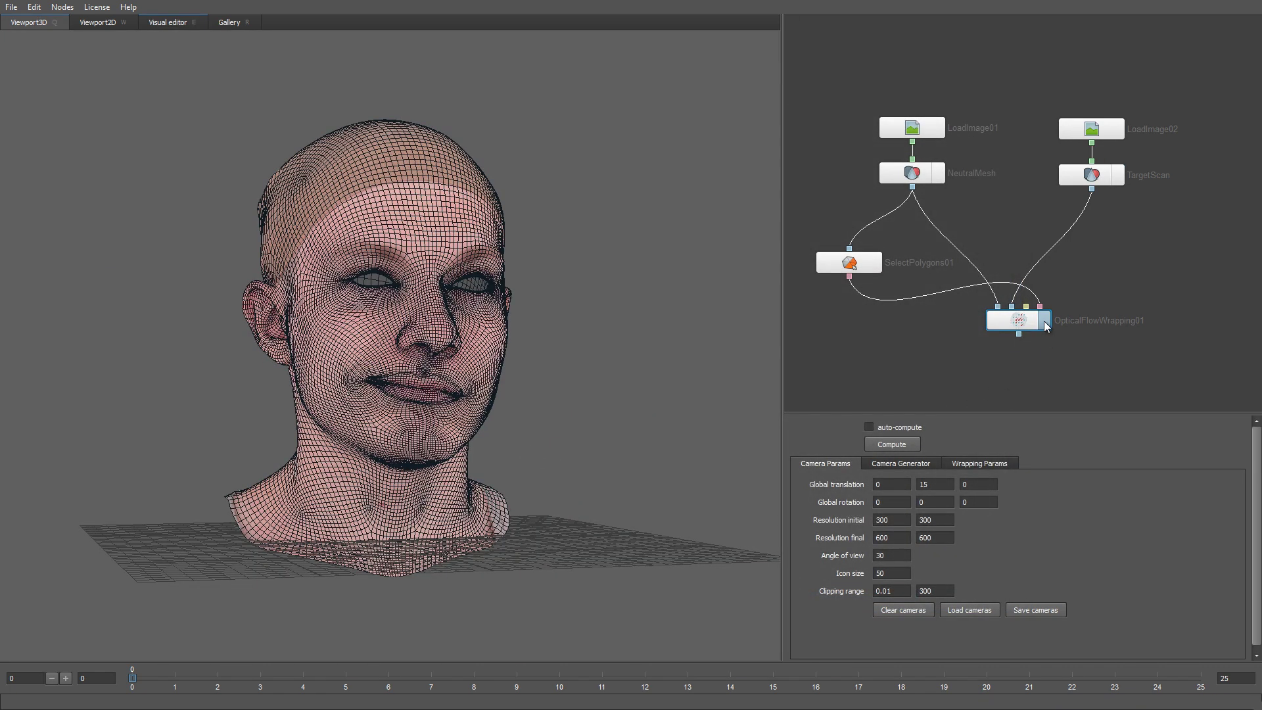
pyautogui.click(922, 179)
pyautogui.click(870, 465)
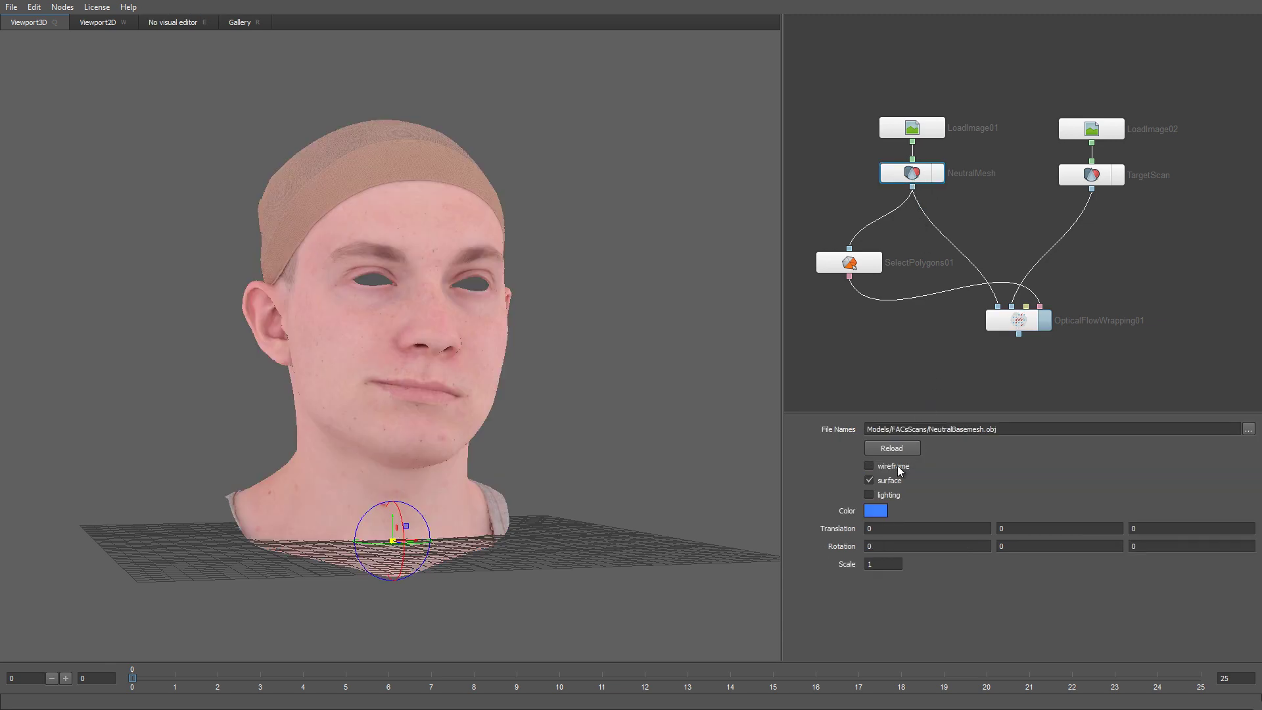
# Compare the wrapped smile with TargetScan up close, alternating the display between both and checking the raised mouth corner.
pyautogui.moveTo(523, 365); pyautogui.dragTo(531, 519, button='right')
pyautogui.moveTo(531, 519); pyautogui.dragTo(575, 521)
pyautogui.click(1118, 175)
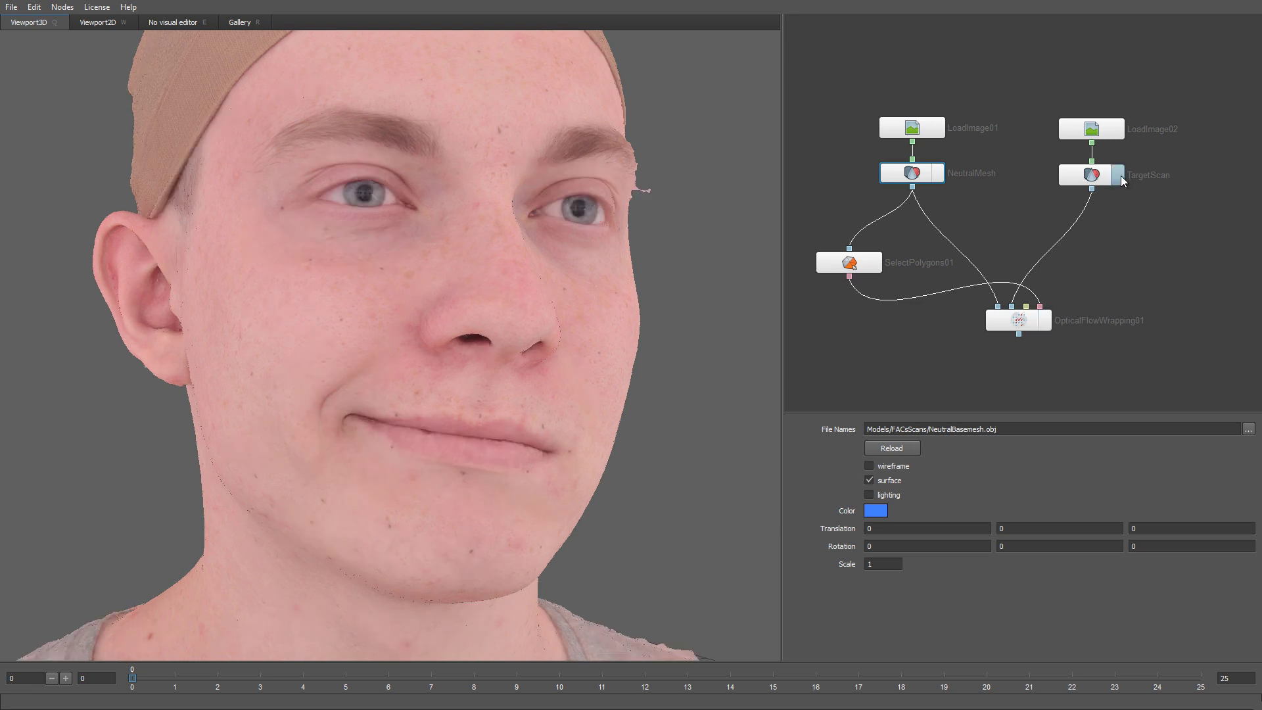
pyautogui.click(1121, 176)
pyautogui.click(1121, 176)
pyautogui.click(1121, 175)
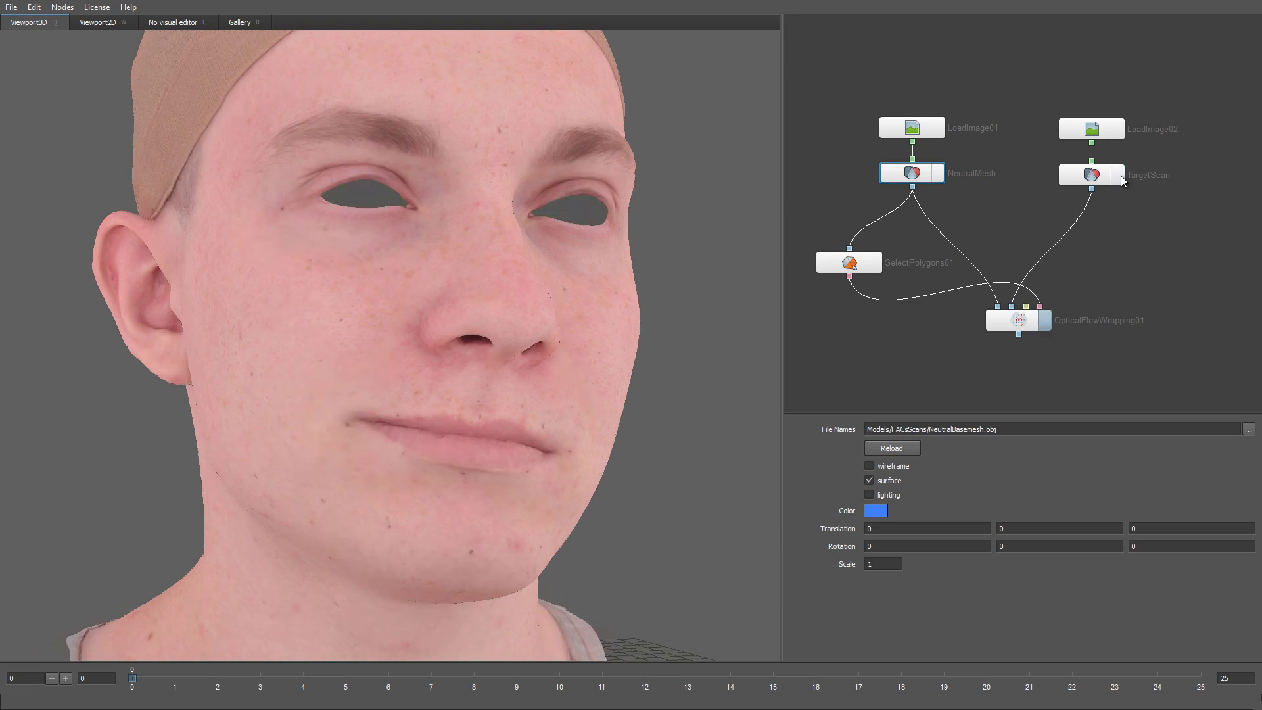
pyautogui.click(1121, 175)
pyautogui.click(1122, 176)
pyautogui.click(1121, 175)
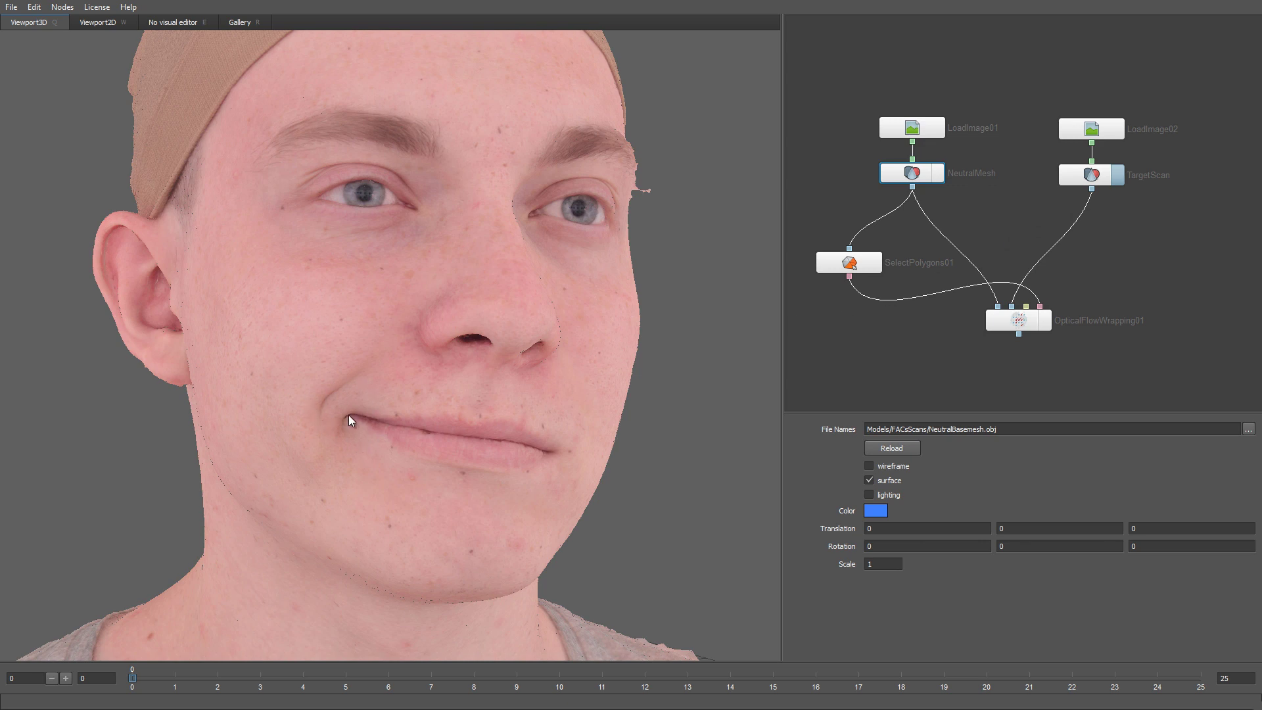
pyautogui.press('Tab')
pyautogui.press('Tab')
pyautogui.press('Tab')
pyautogui.press('Tab')
pyautogui.press('Tab')
pyautogui.press('Tab')
# Add a SelectPoints node beside the wrapping node and connect NeutralMesh and TargetScan to its two inputs.
pyautogui.rightClick(1150, 250)
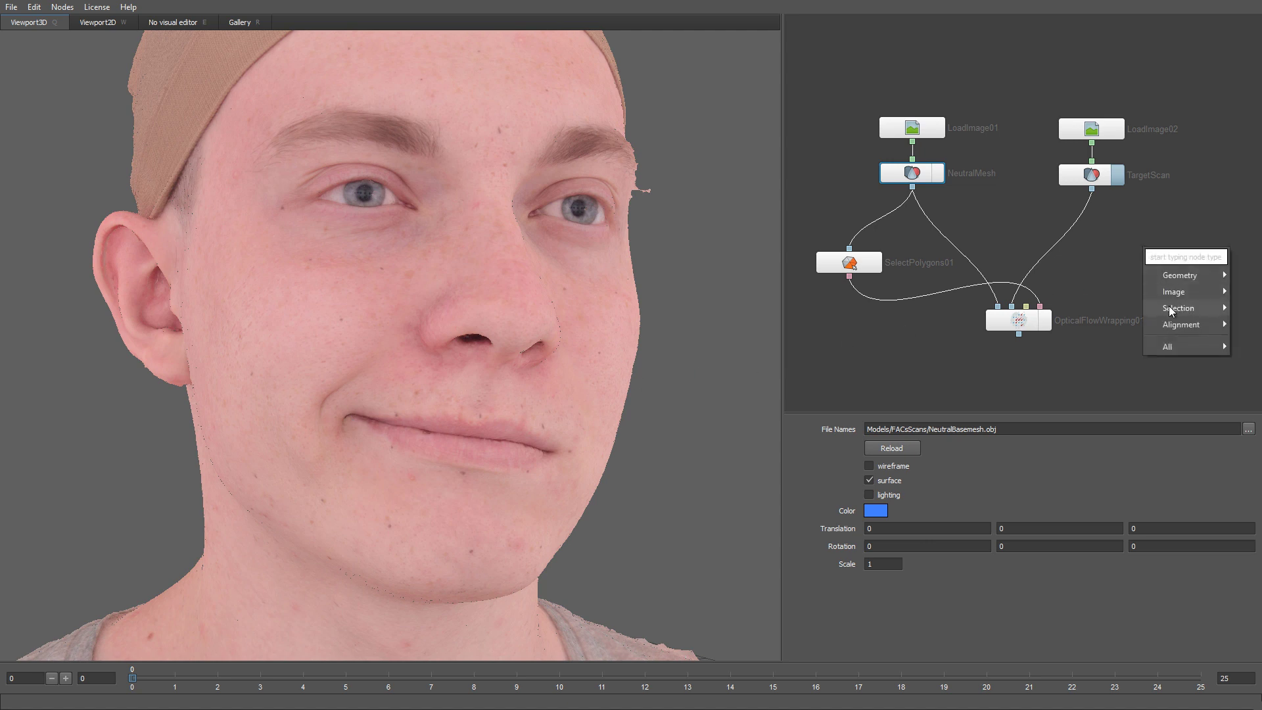
pyautogui.moveTo(1167, 309)
pyautogui.click(1102, 305)
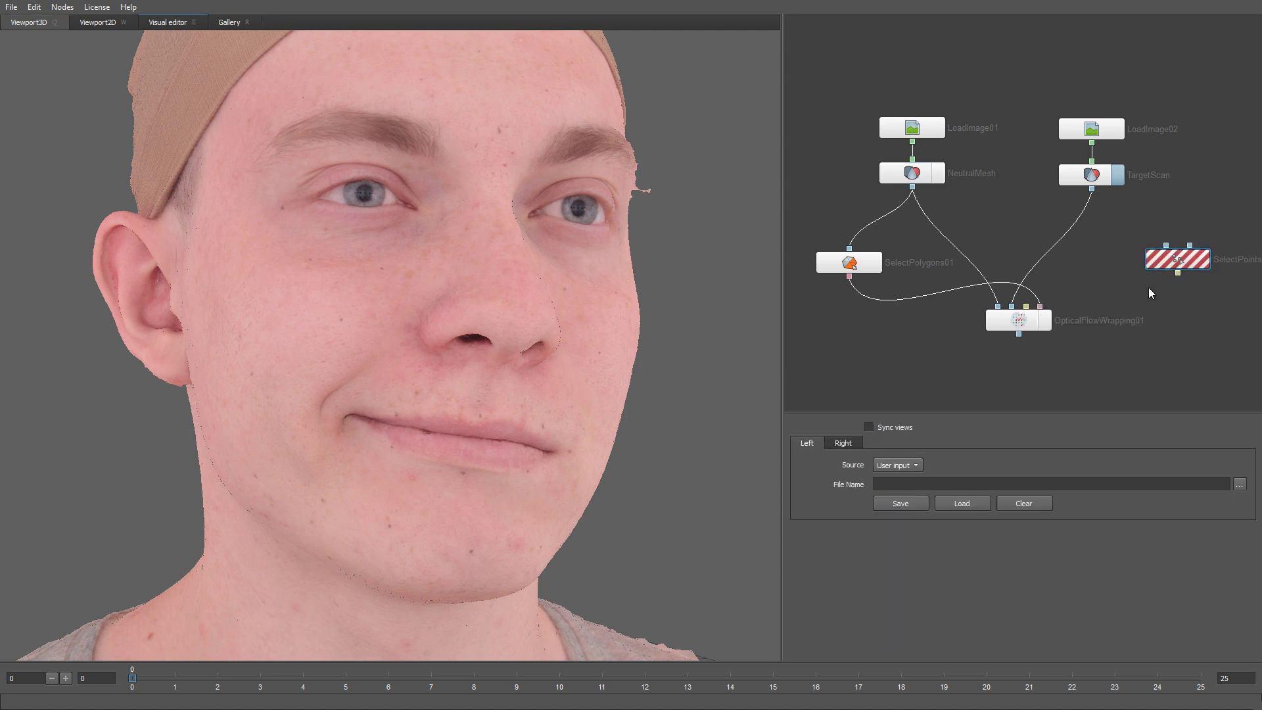
pyautogui.moveTo(1167, 260); pyautogui.dragTo(1133, 263)
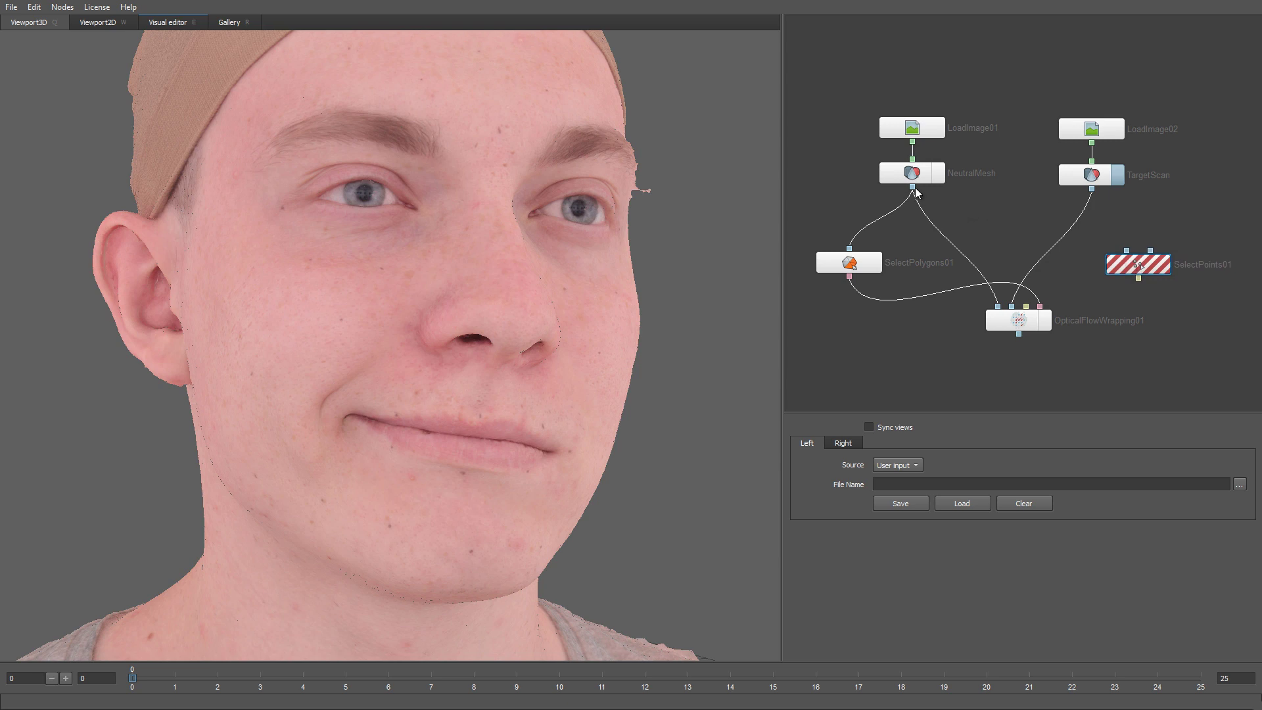
pyautogui.moveTo(913, 188); pyautogui.dragTo(1126, 250)
pyautogui.moveTo(1091, 188); pyautogui.dragTo(1150, 250)
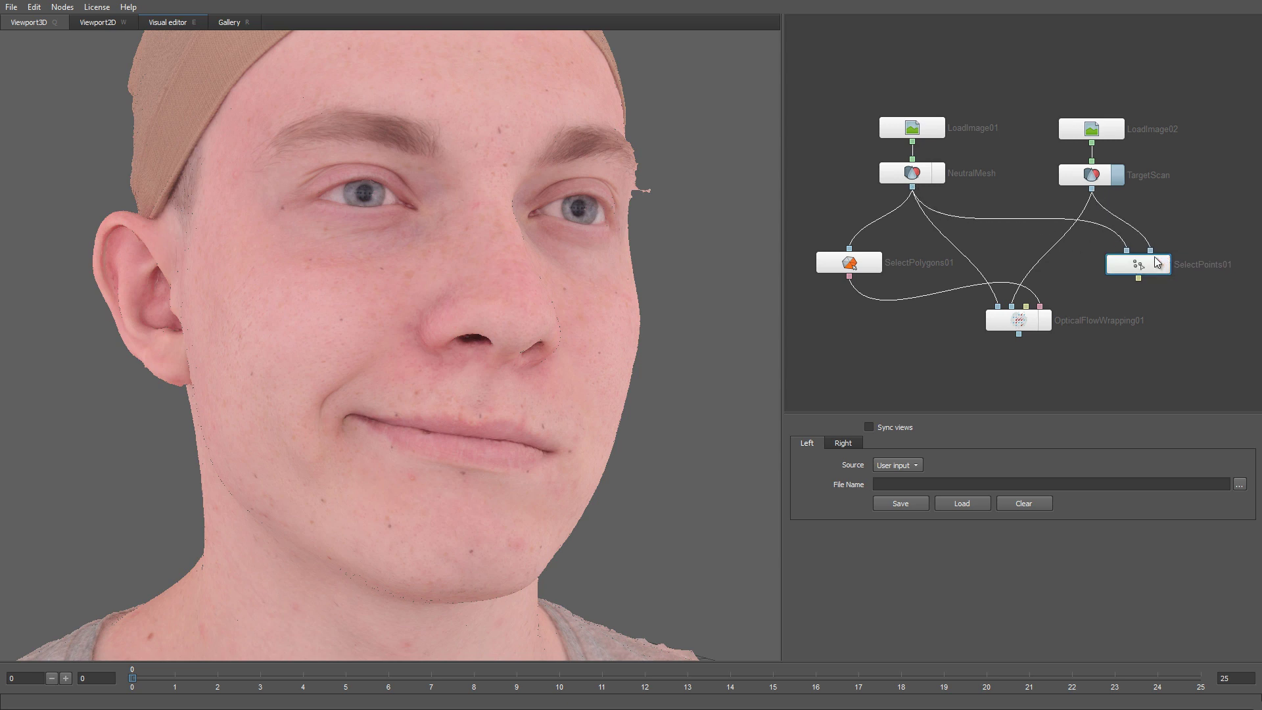
# Open the SelectPoints01 point editor with synced views and mark matching points at both mouth corners on NeutralMesh and TargetScan.
pyautogui.click(191, 23)
pyautogui.scroll(5, 634, 417)
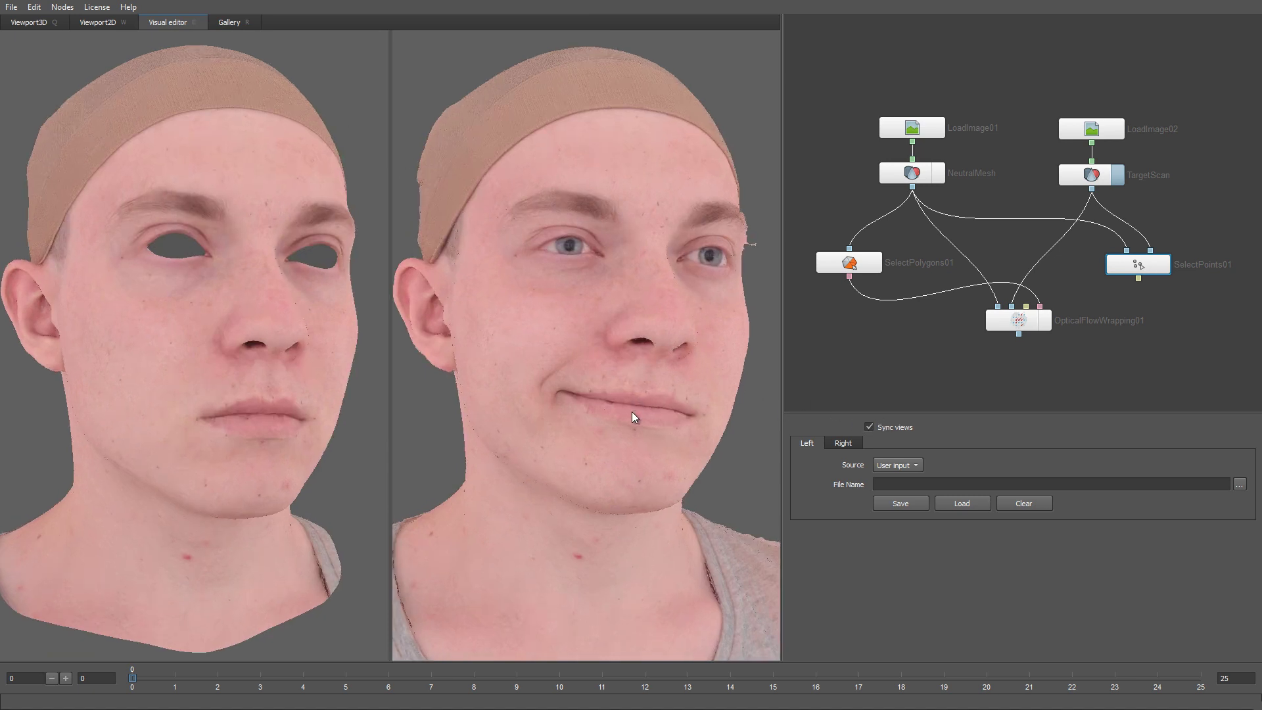
pyautogui.moveTo(657, 484); pyautogui.dragTo(611, 471)
pyautogui.scroll(3, 615, 470)
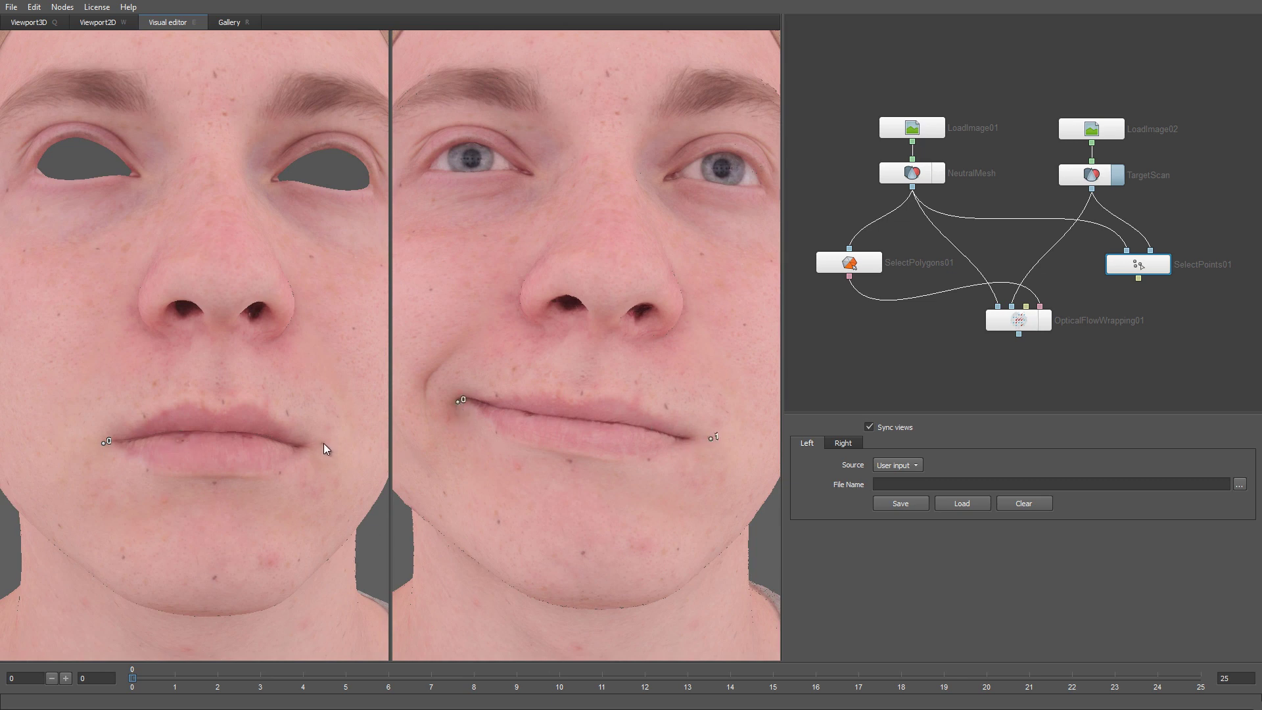
# Add matching points above and below the lips near the raised mouth corner, on the line between the lips and on the cheek.
pyautogui.moveTo(153, 422); pyautogui.dragTo(278, 431)
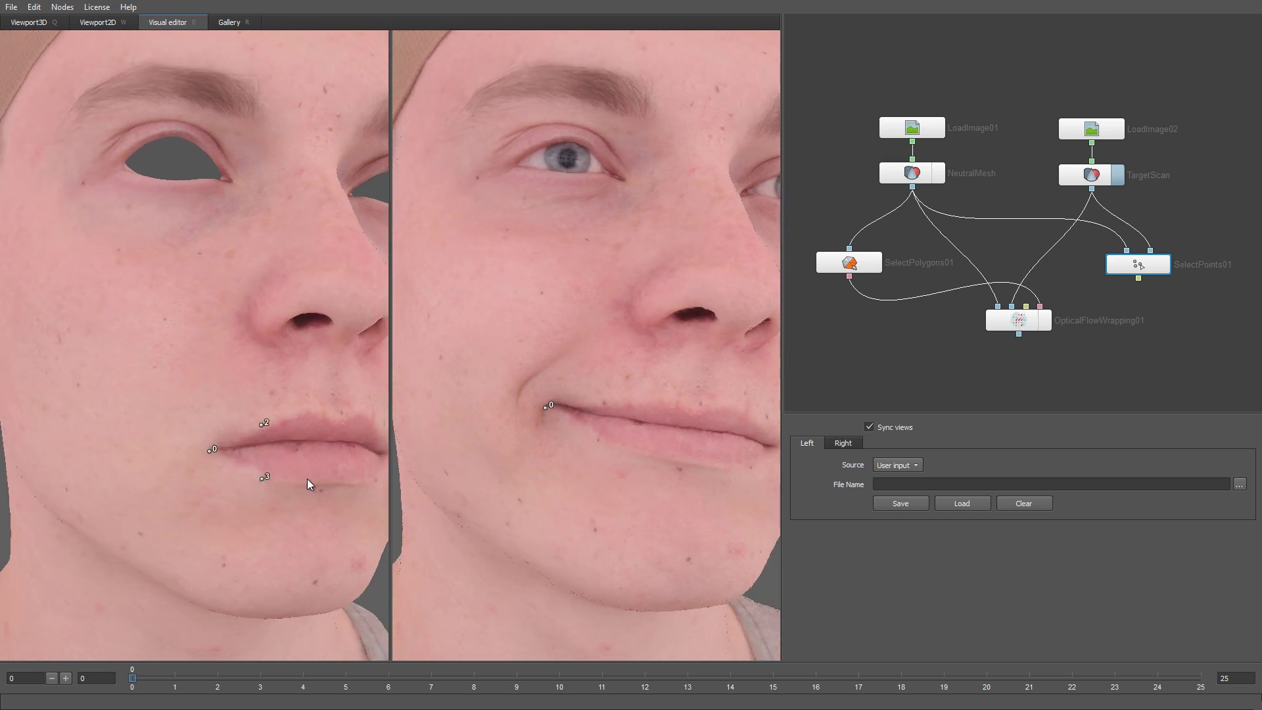
pyautogui.click(596, 441)
pyautogui.moveTo(604, 441); pyautogui.dragTo(622, 463)
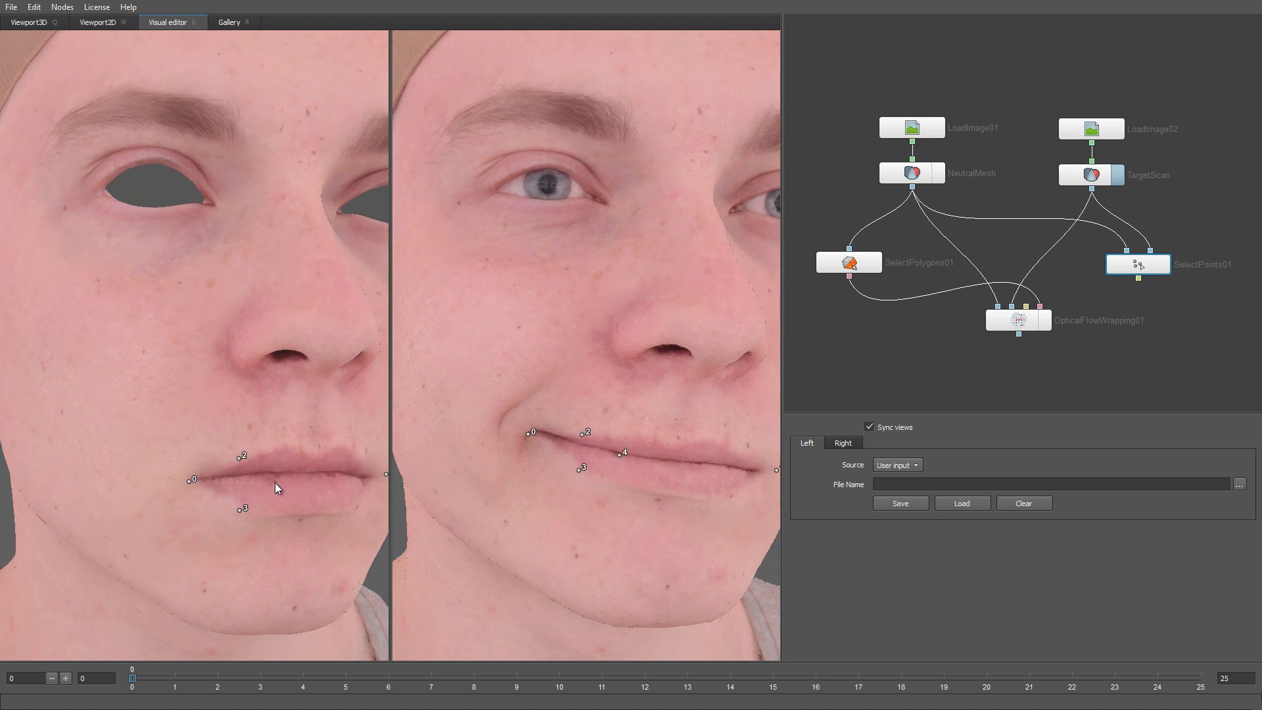
pyautogui.moveTo(341, 503); pyautogui.dragTo(343, 485)
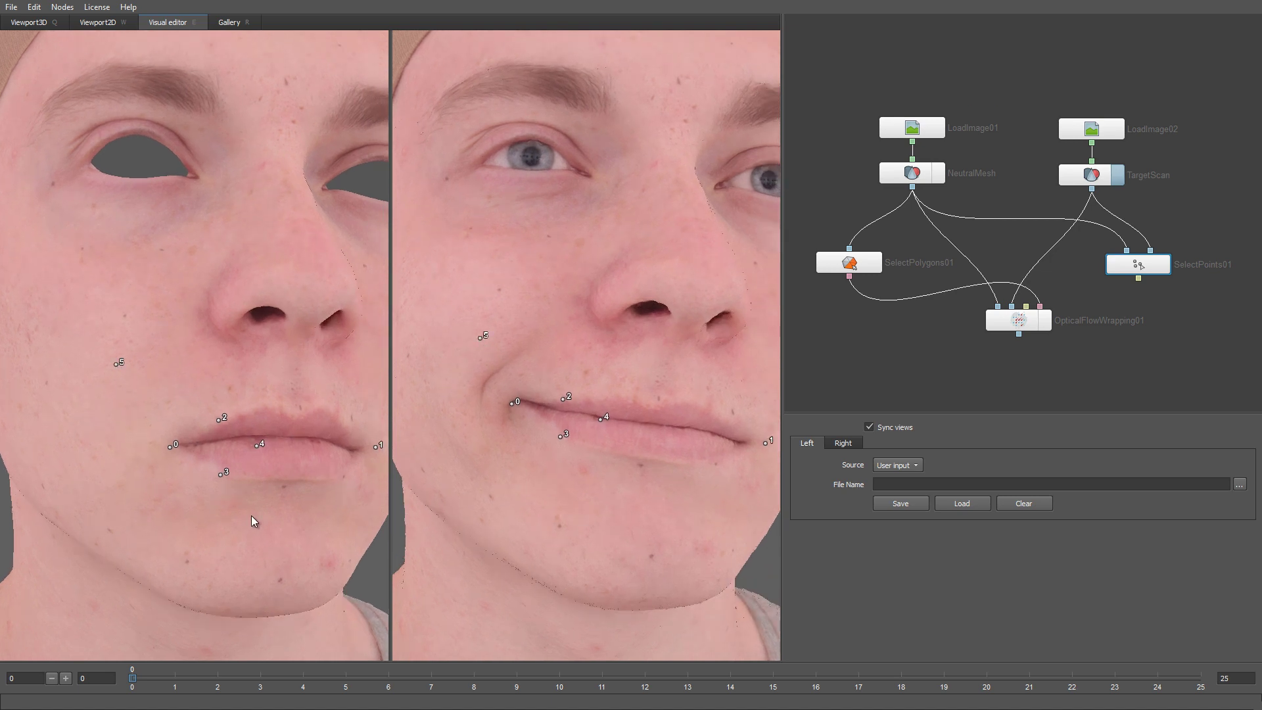
pyautogui.moveTo(251, 516); pyautogui.dragTo(241, 484)
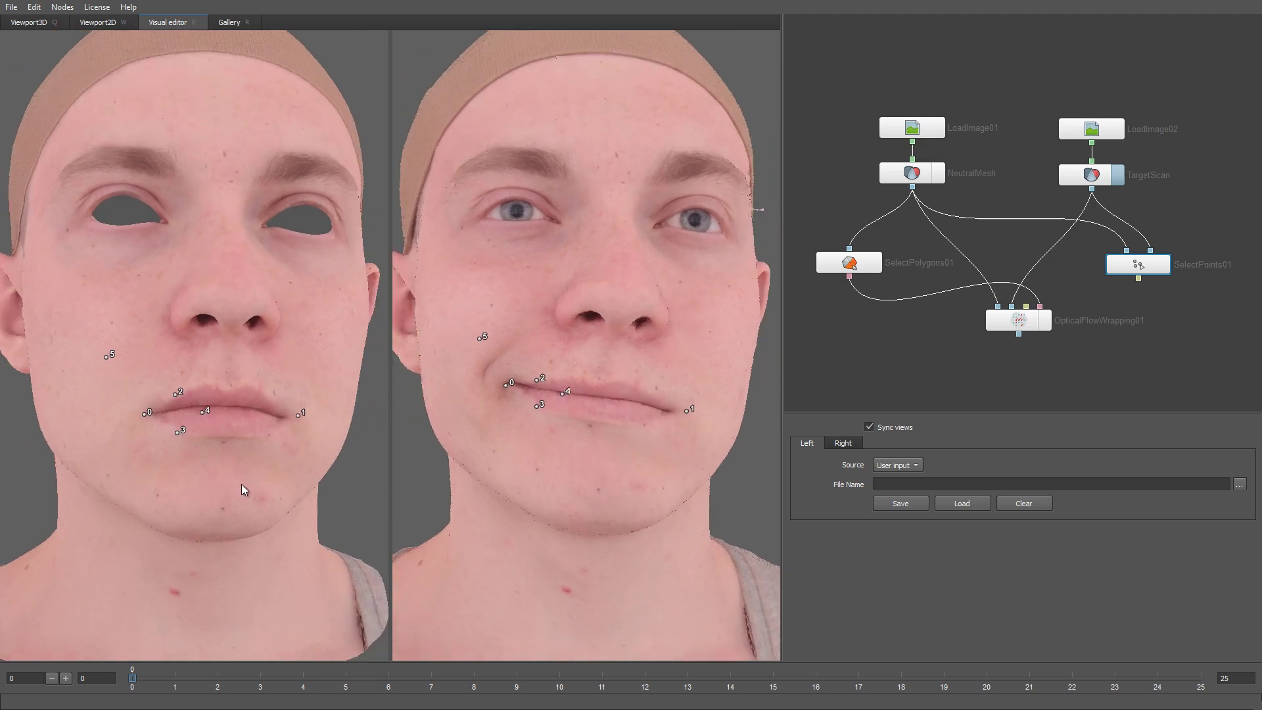
# Return to the 3D viewport and turn on the wireframe for NeutralMesh.
pyautogui.press('q')
pyautogui.click(907, 177)
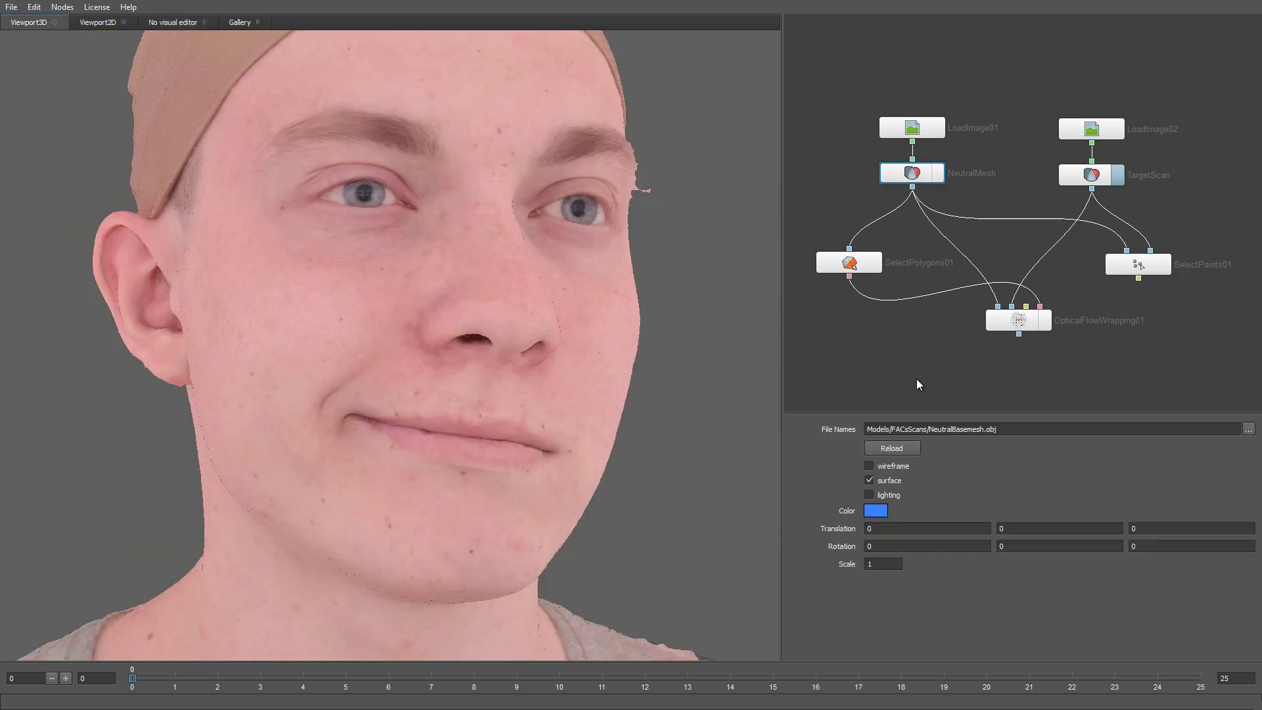
pyautogui.click(894, 467)
# Connect the SelectPoints01 output to the point correspondence input of OpticalFlowWrapping01 and compute the wrapping with its visual editor shown.
pyautogui.click(1014, 321)
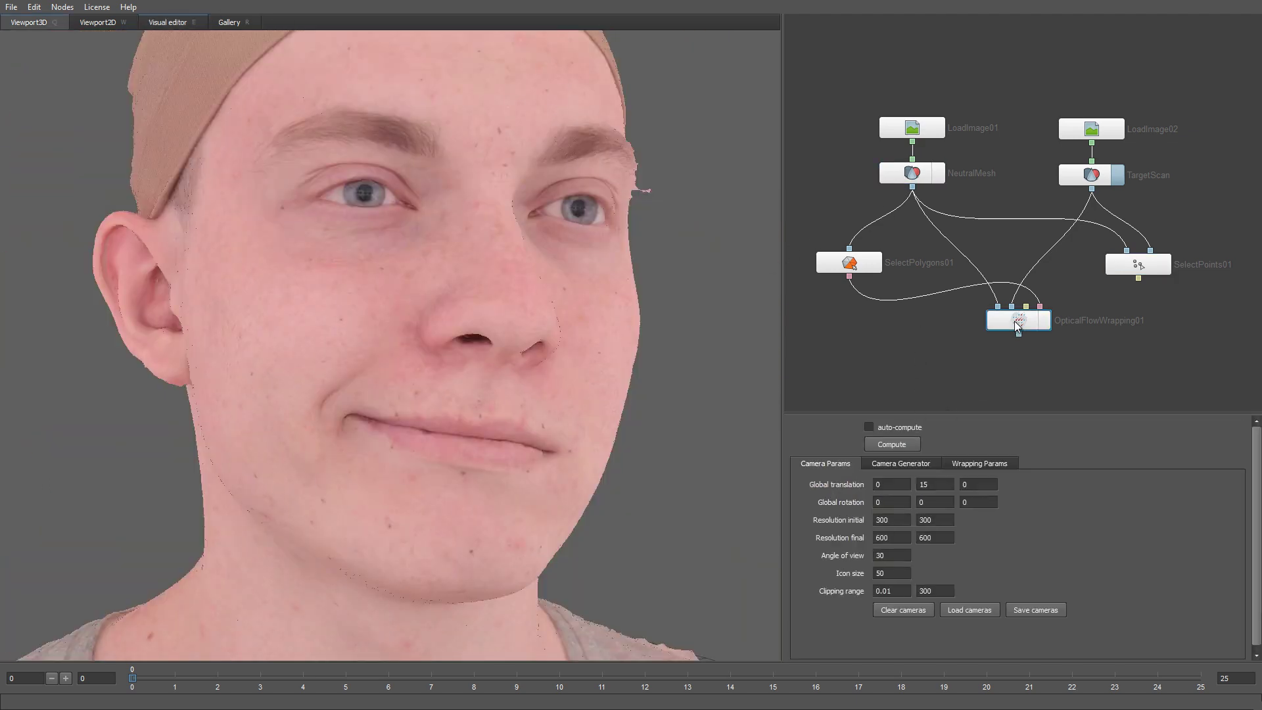
pyautogui.press('e')
pyautogui.scroll(-4, 648, 494)
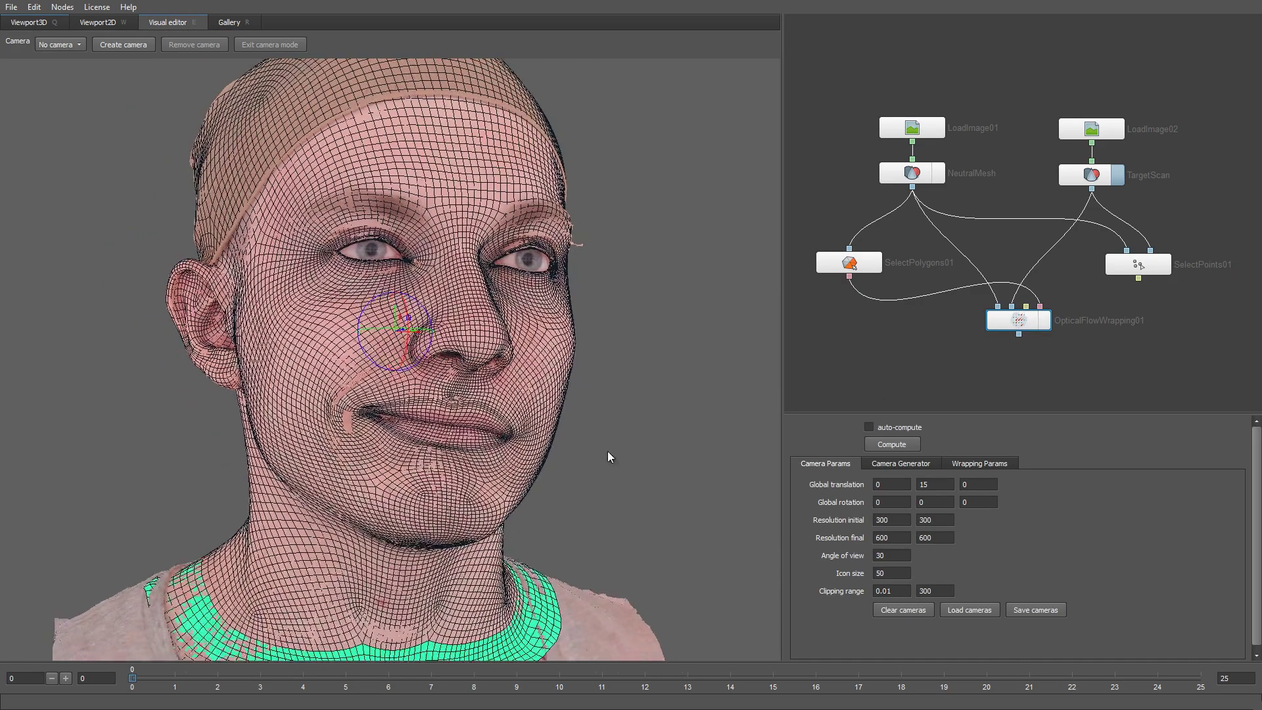
pyautogui.moveTo(1138, 278); pyautogui.dragTo(1025, 307)
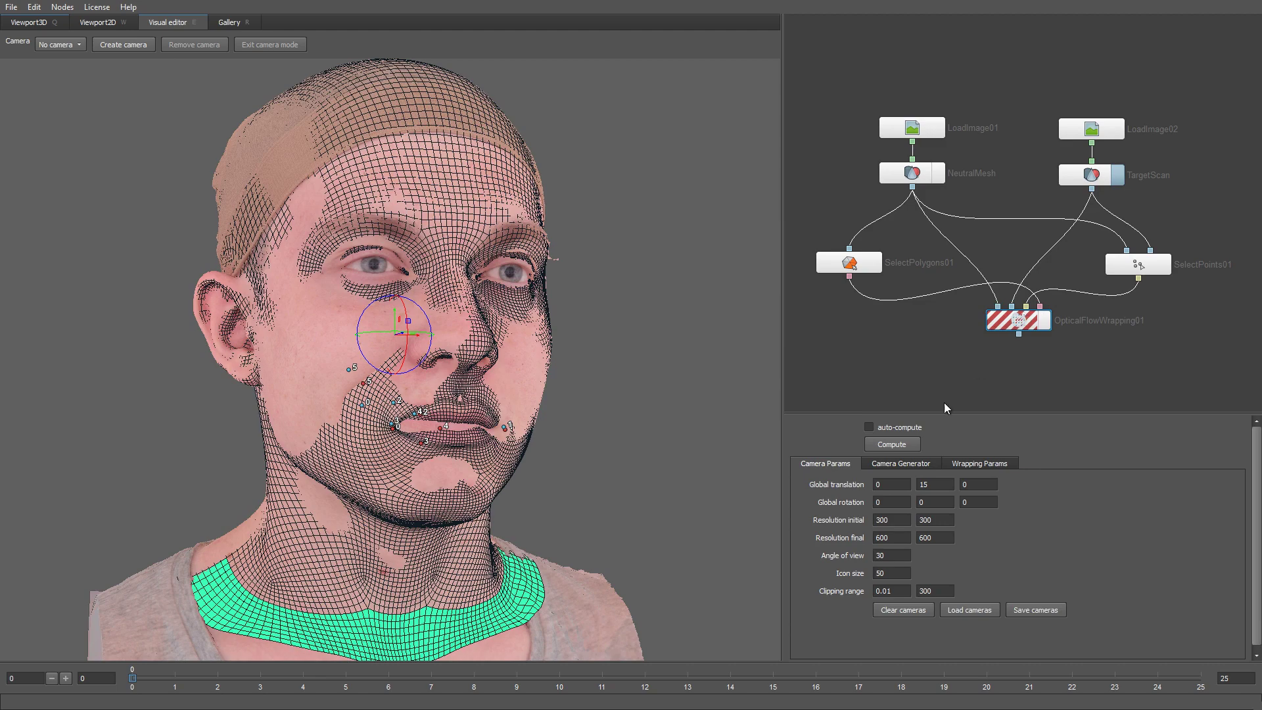
pyautogui.click(903, 445)
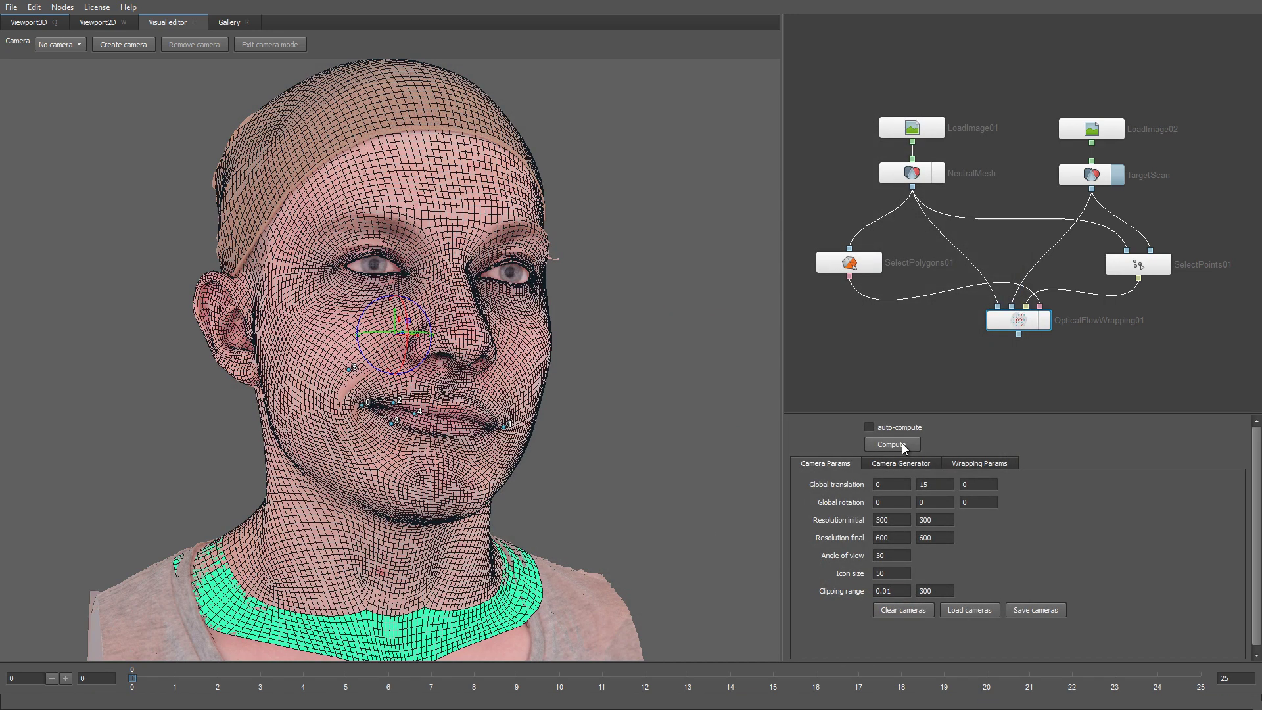
# Show the OpticalFlowWrapping01 result in the 3D viewport with the NeutralMesh wireframe turned off.
pyautogui.click(38, 24)
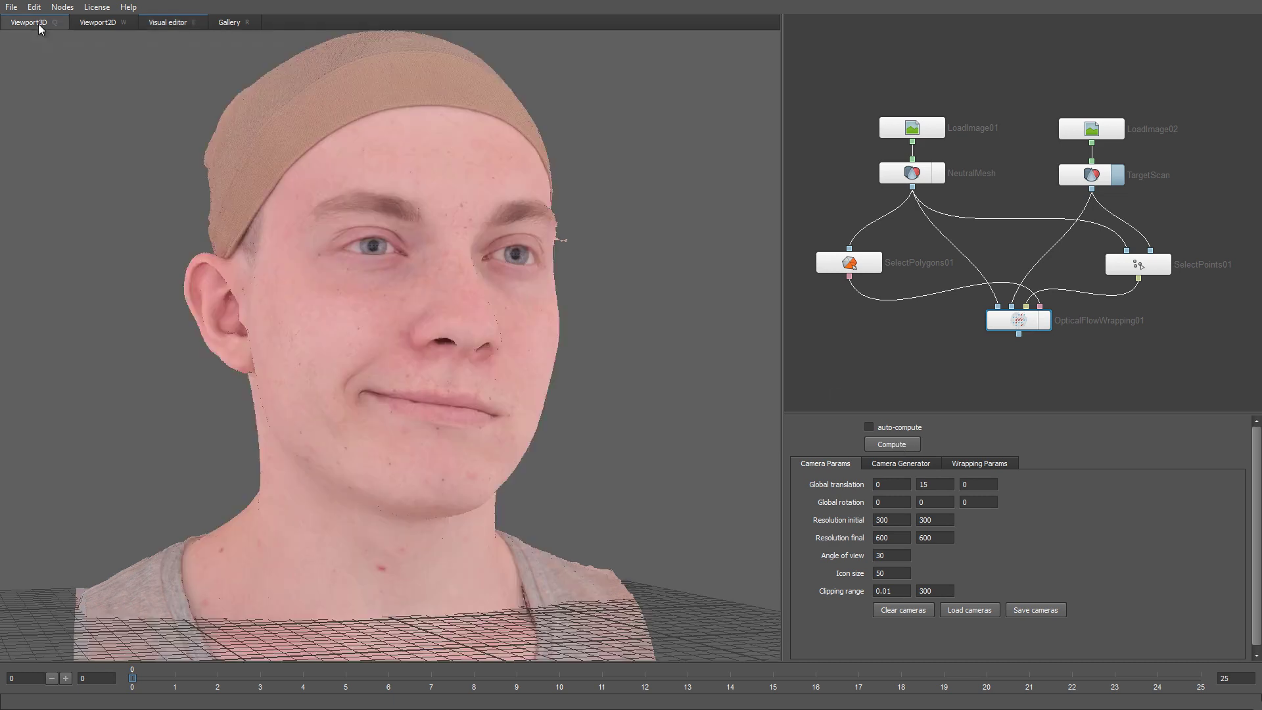
pyautogui.click(908, 173)
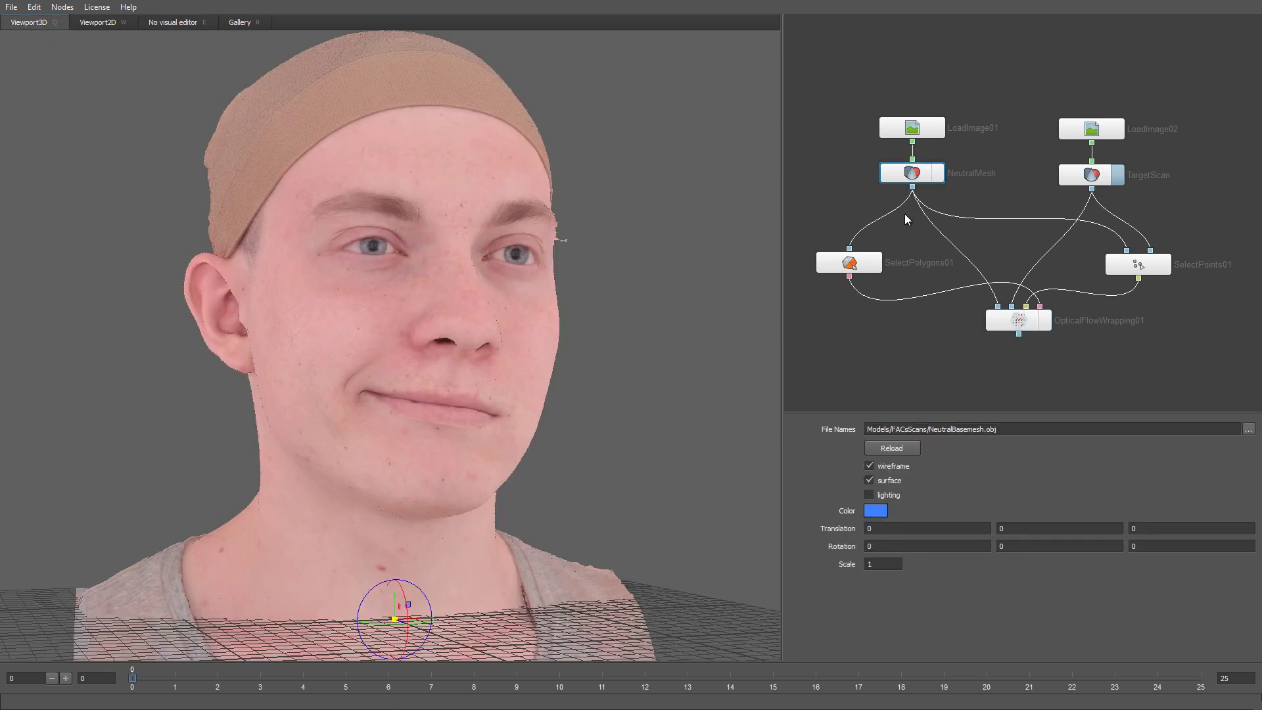
pyautogui.click(1046, 321)
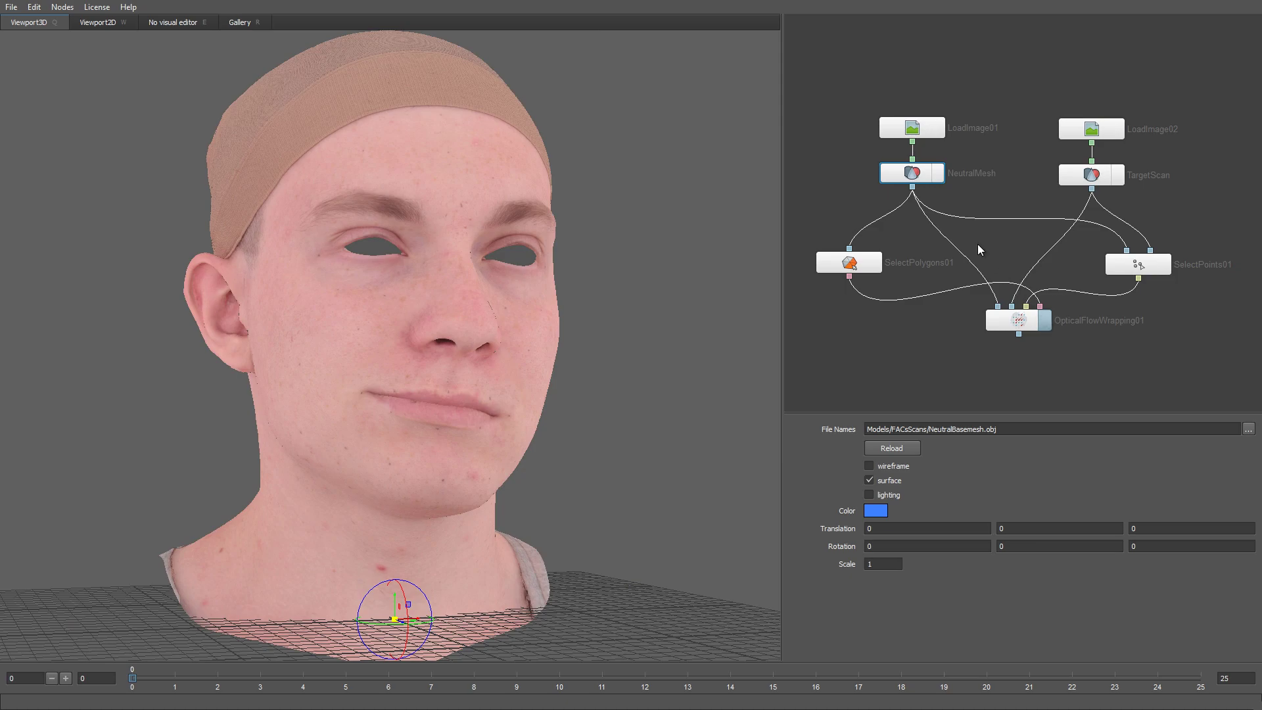
# Turn on the NeutralMesh wireframe and compare the wrapped smile's topology with the neutral mesh, alternating the display between both nodes.
pyautogui.click(870, 466)
pyautogui.moveTo(610, 392); pyautogui.dragTo(526, 384)
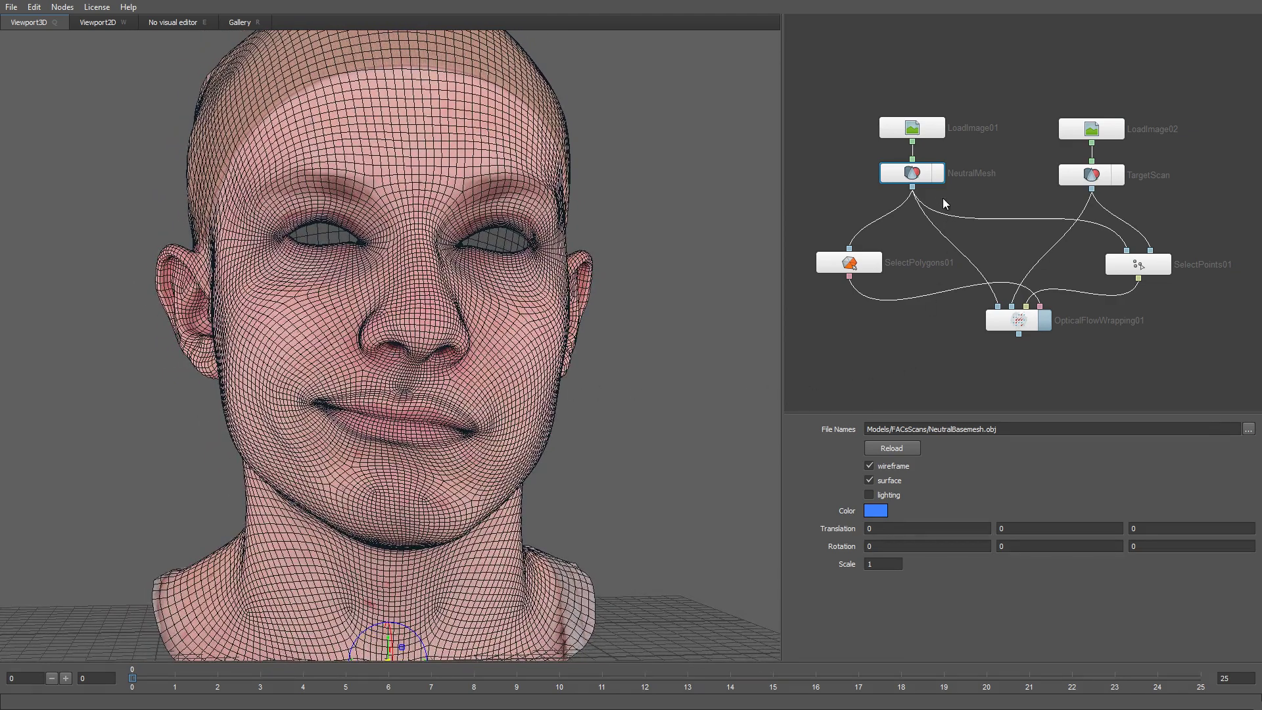
pyautogui.click(938, 176)
pyautogui.click(937, 176)
pyautogui.click(937, 176)
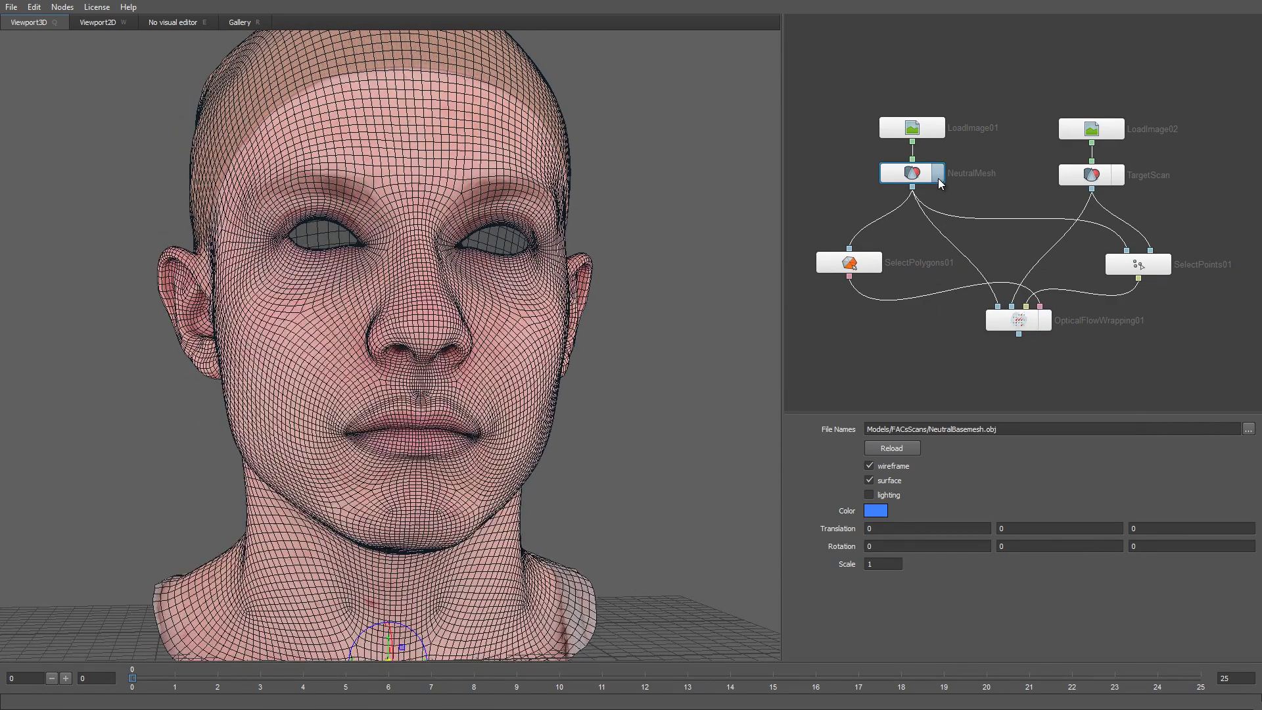
pyautogui.click(937, 177)
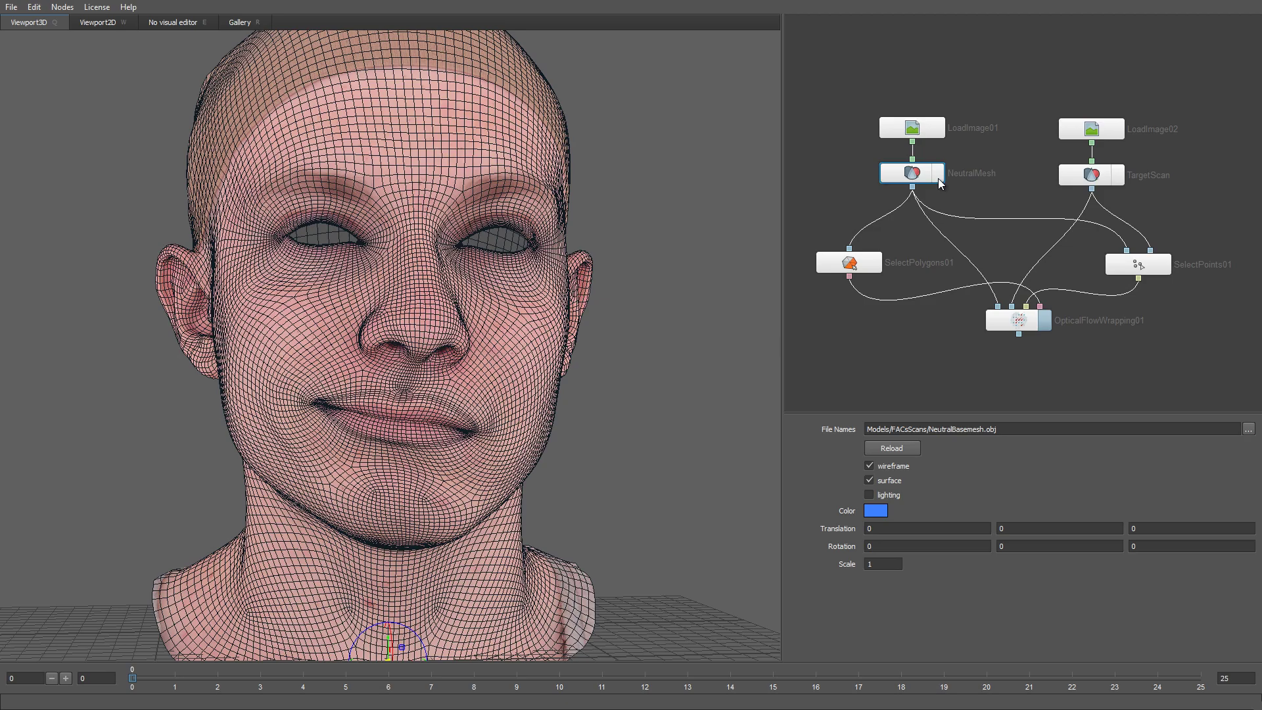